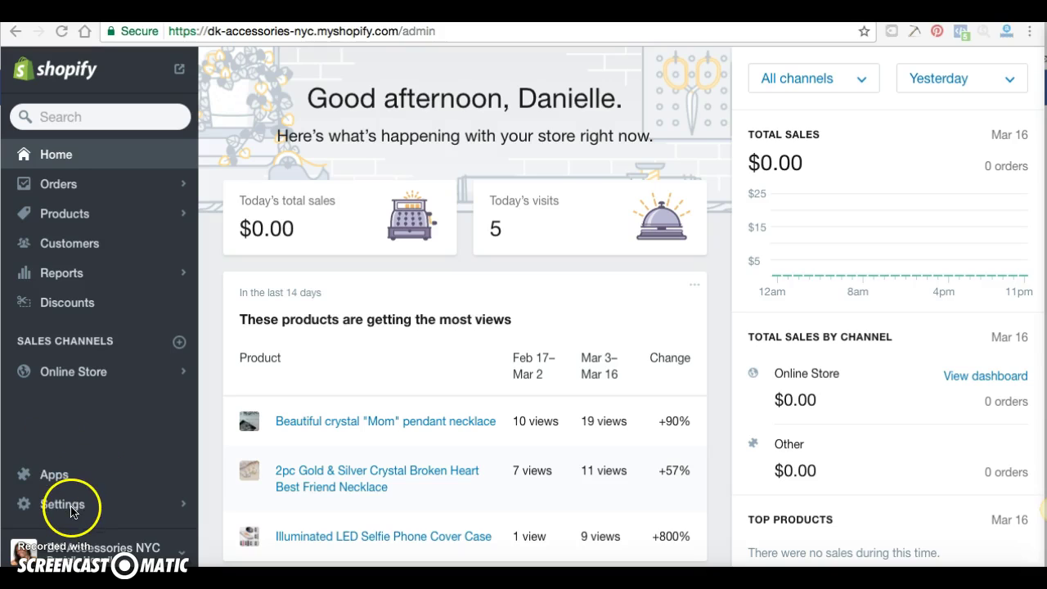
- Open the store's Apps page and review the installed apps, including Oberlo
{"action": "left_click", "coordinate": [52, 476]}
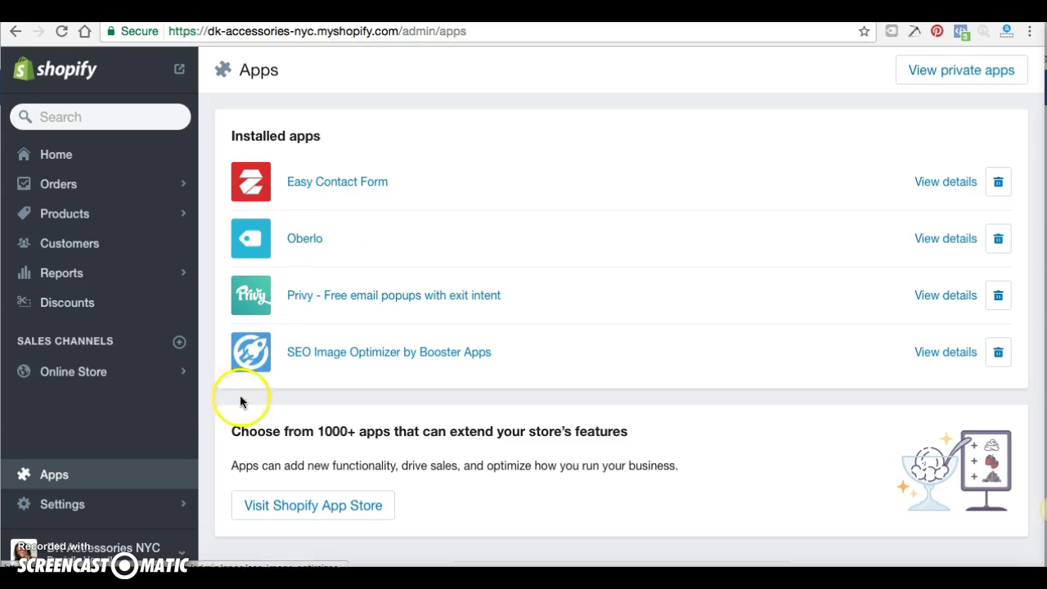
{"action": "scroll", "coordinate": [612, 335], "scroll_direction": "down", "scroll_amount": 2}
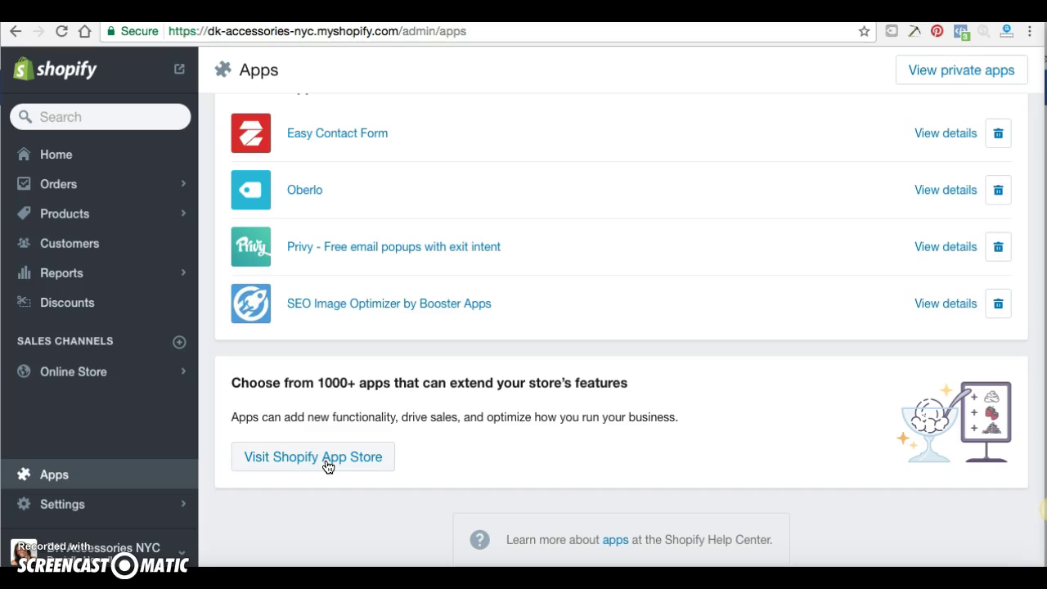
{"action": "left_click", "coordinate": [296, 191]}
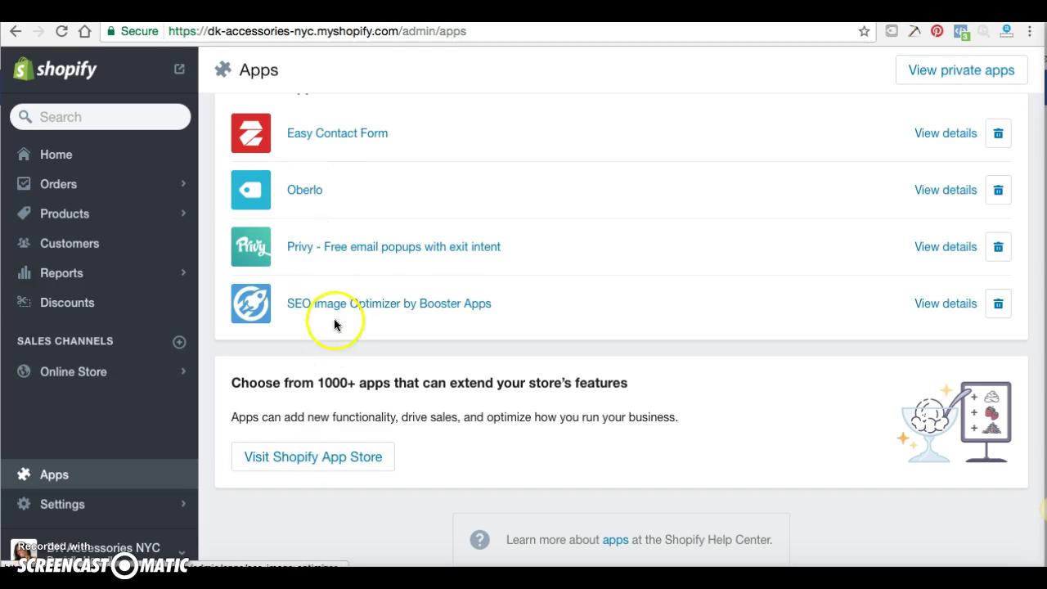
{"action": "scroll", "coordinate": [438, 401], "scroll_direction": "up", "scroll_amount": 2}
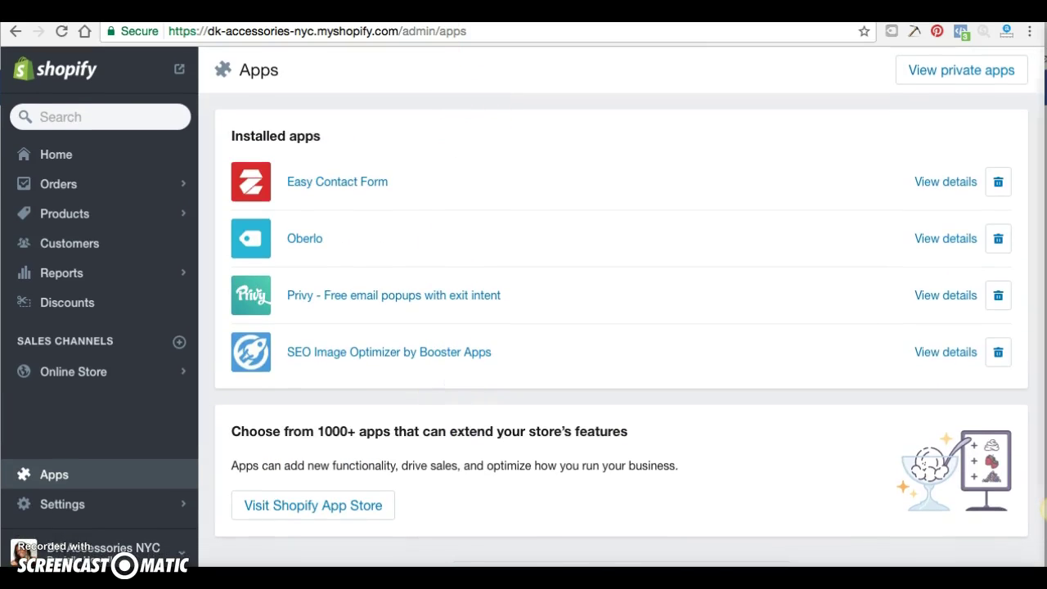
- Switch to AliExpress and run the recent search "horse bracelet"
{"action": "left_click", "coordinate": [498, 12]}
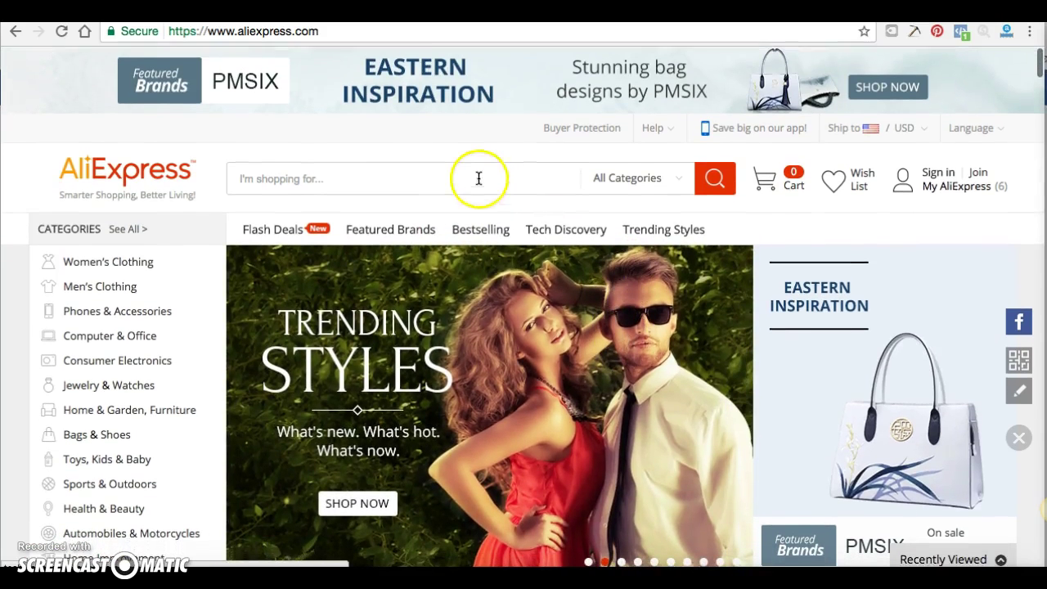
{"action": "left_click", "coordinate": [476, 174]}
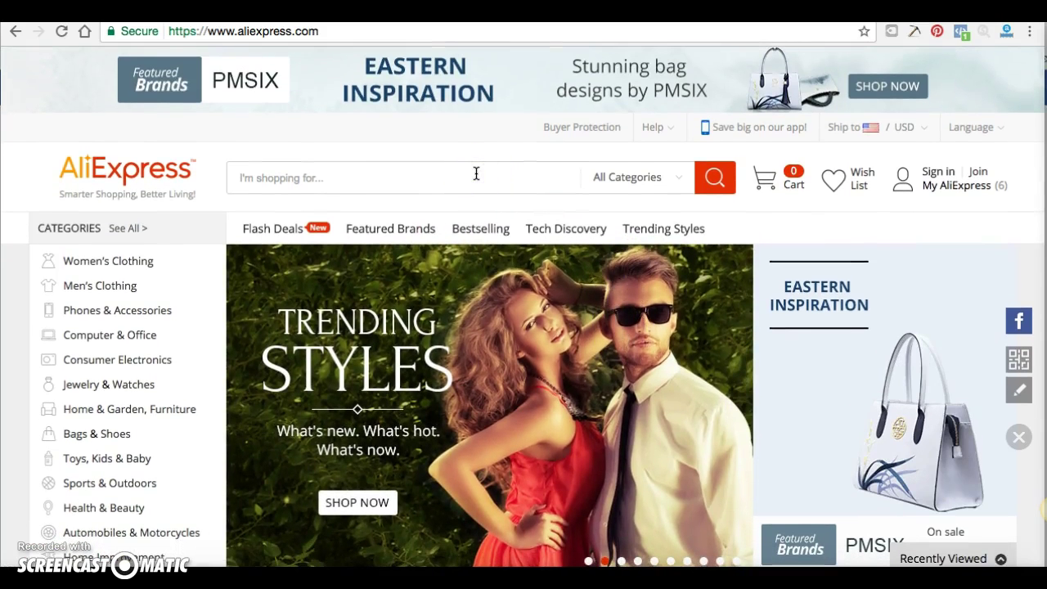
{"action": "type", "text": "necklce"}
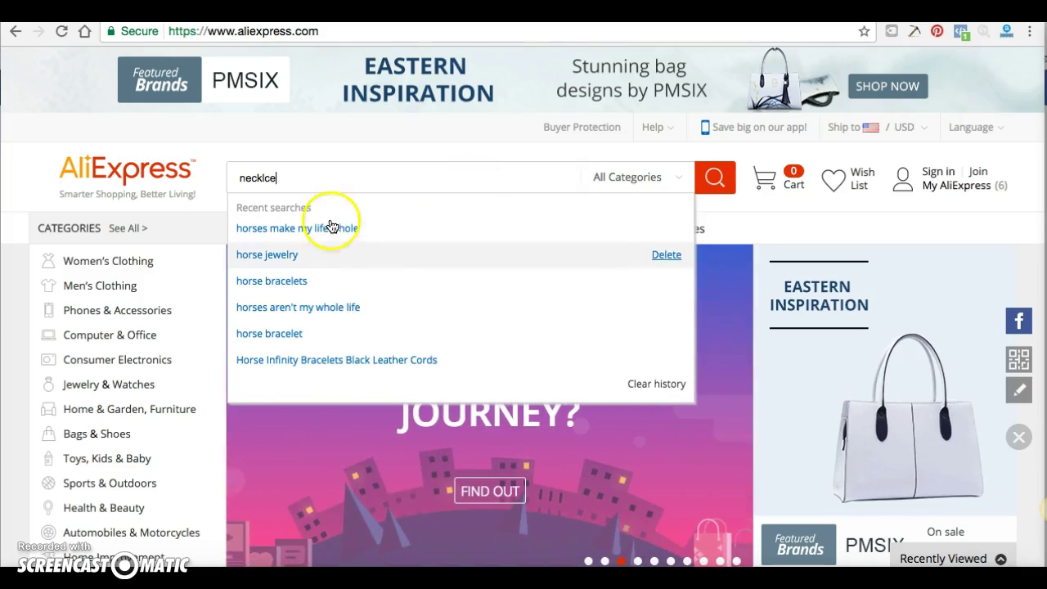
{"action": "scroll", "coordinate": [348, 338], "scroll_direction": "down", "scroll_amount": 1}
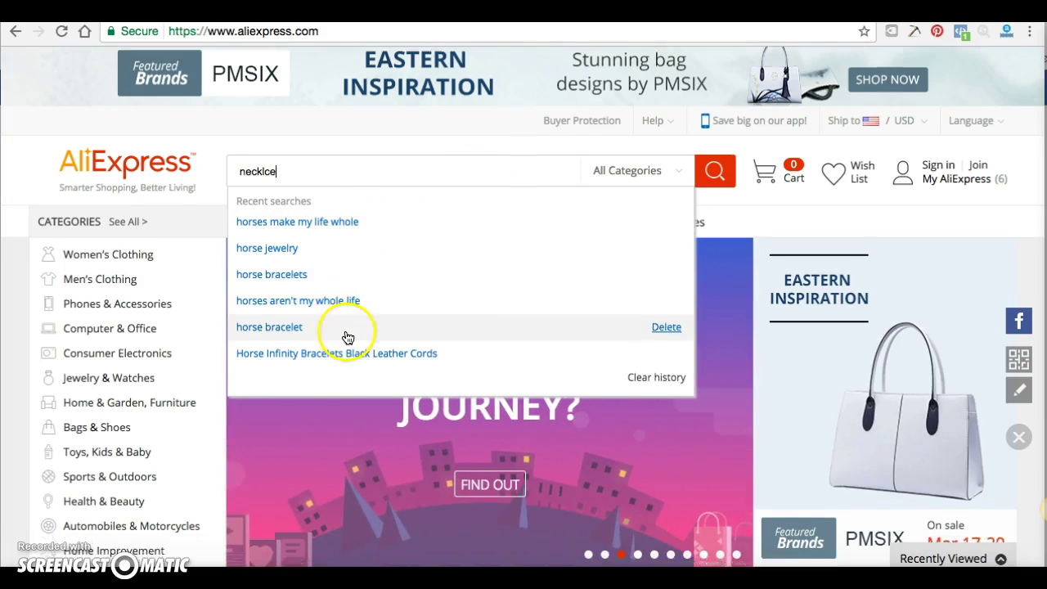
{"action": "scroll", "coordinate": [347, 337], "scroll_direction": "down", "scroll_amount": 1}
{"action": "left_click", "coordinate": [298, 283]}
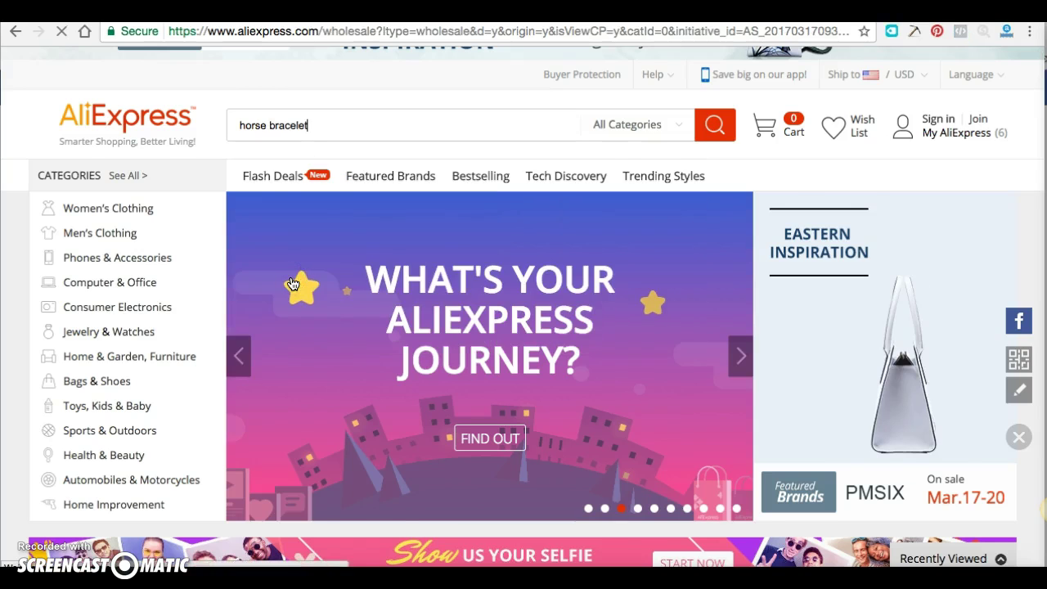
- Examine the ePacket labels on the horse bracelet results and the price and lot size of the horse snap button listing
{"action": "scroll", "coordinate": [445, 360], "scroll_direction": "down", "scroll_amount": 1}
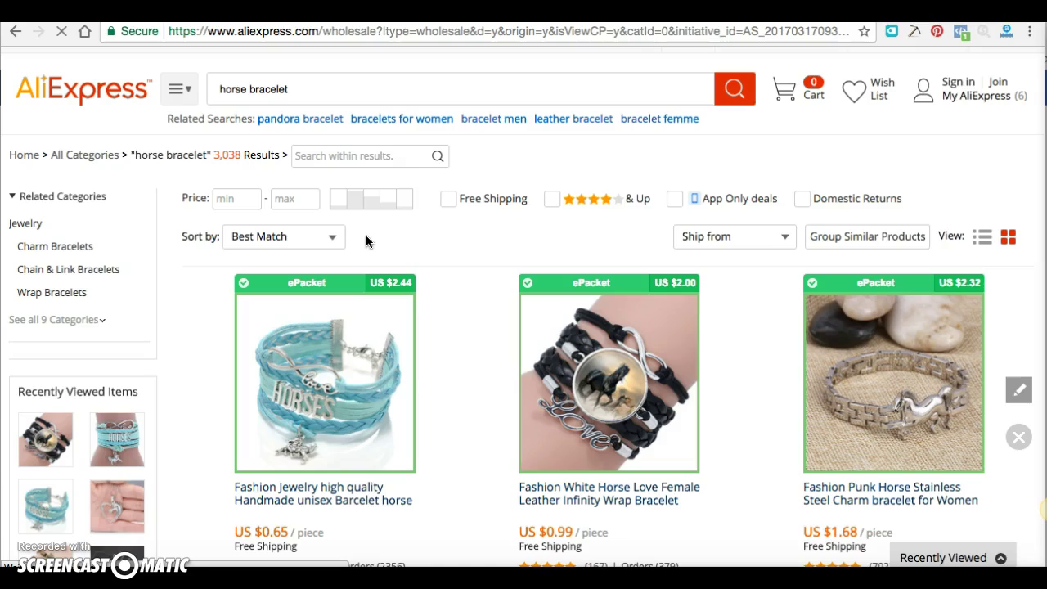
{"action": "scroll", "coordinate": [519, 385], "scroll_direction": "down", "scroll_amount": 2}
{"action": "scroll", "coordinate": [524, 390], "scroll_direction": "up", "scroll_amount": 3}
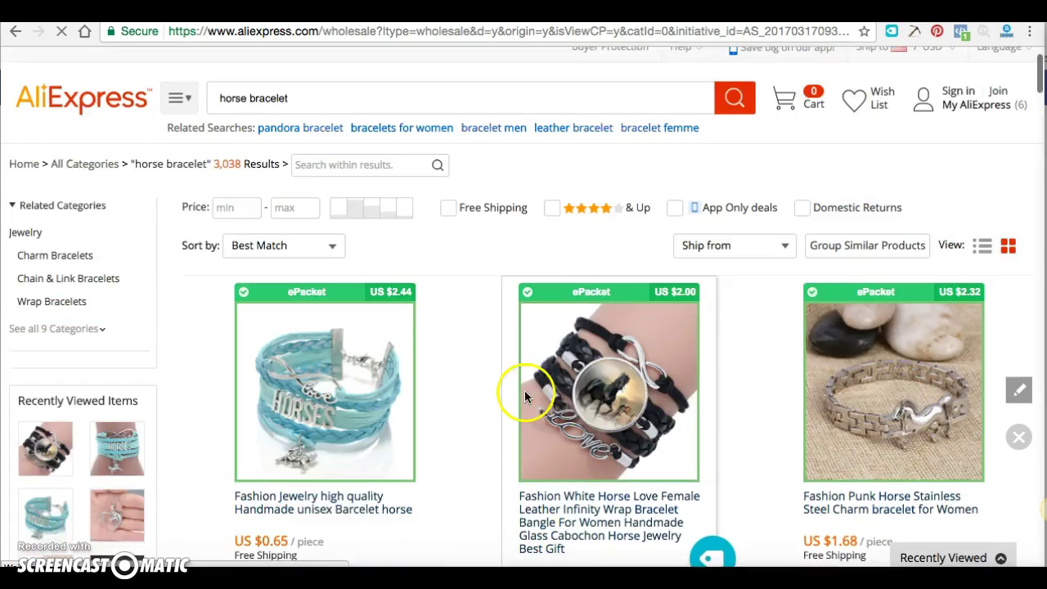
{"action": "scroll", "coordinate": [524, 390], "scroll_direction": "down", "scroll_amount": 5}
{"action": "scroll", "coordinate": [619, 413], "scroll_direction": "down", "scroll_amount": 1}
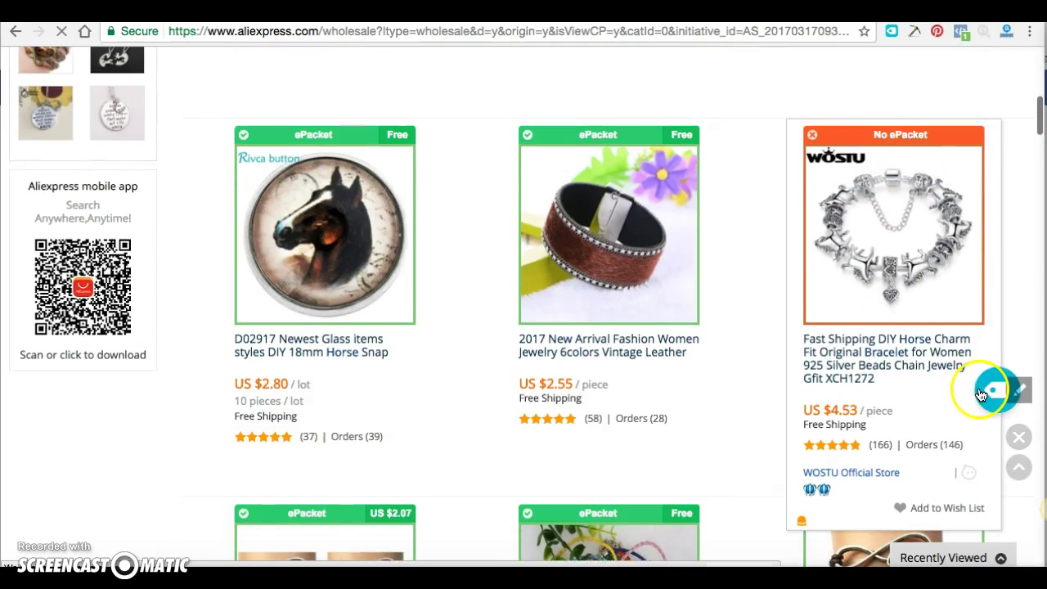
{"action": "scroll", "coordinate": [871, 258], "scroll_direction": "up", "scroll_amount": 3}
{"action": "scroll", "coordinate": [872, 258], "scroll_direction": "up", "scroll_amount": 1}
{"action": "scroll", "coordinate": [245, 303], "scroll_direction": "down", "scroll_amount": 3}
{"action": "scroll", "coordinate": [216, 303], "scroll_direction": "up", "scroll_amount": 1}
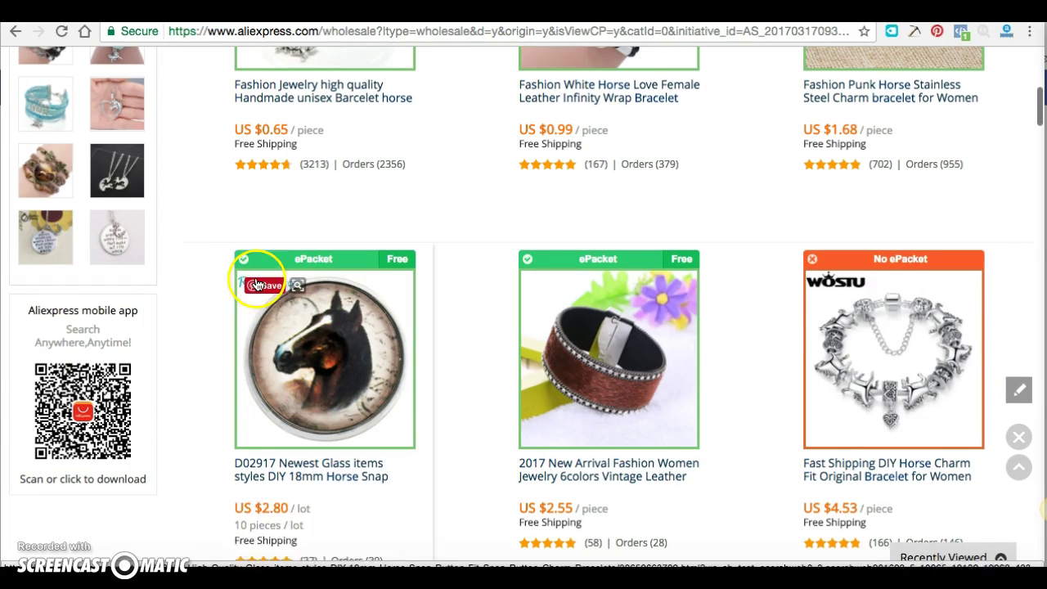
{"action": "scroll", "coordinate": [383, 418], "scroll_direction": "down", "scroll_amount": 1}
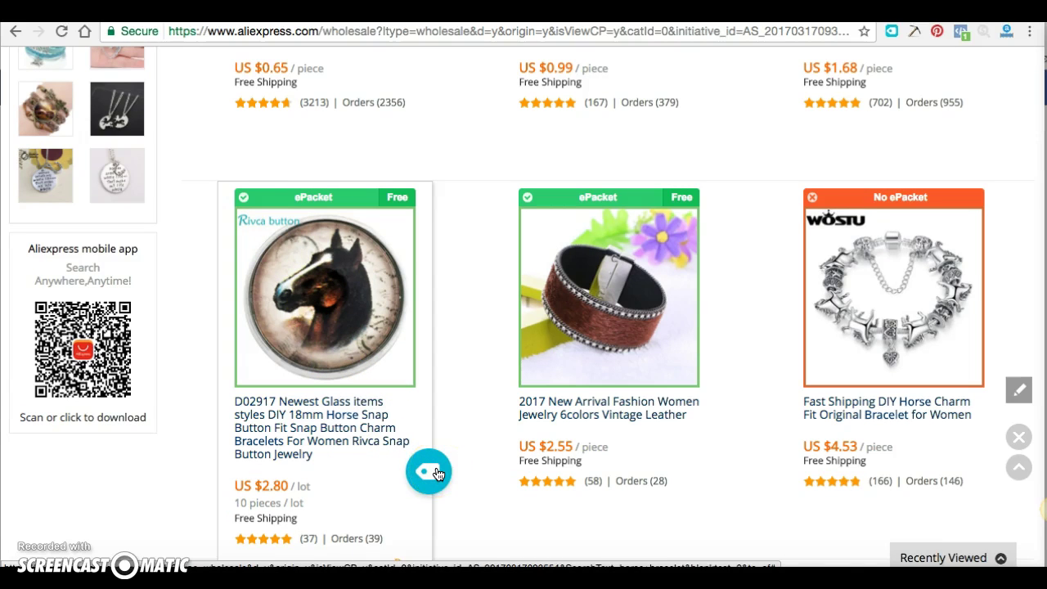
{"action": "scroll", "coordinate": [381, 363], "scroll_direction": "down", "scroll_amount": 1}
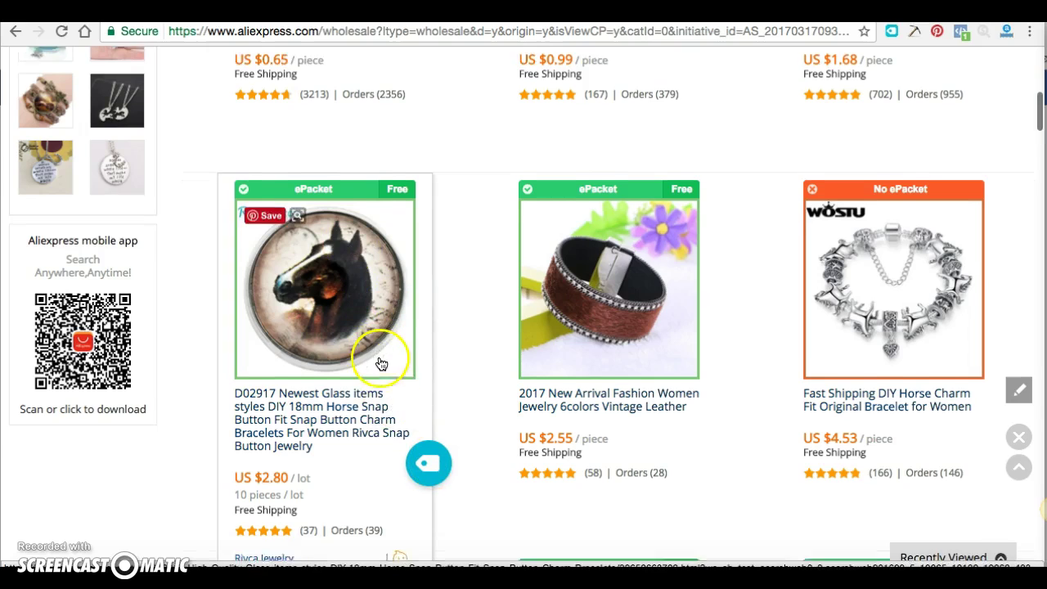
{"action": "scroll", "coordinate": [381, 363], "scroll_direction": "down", "scroll_amount": 1}
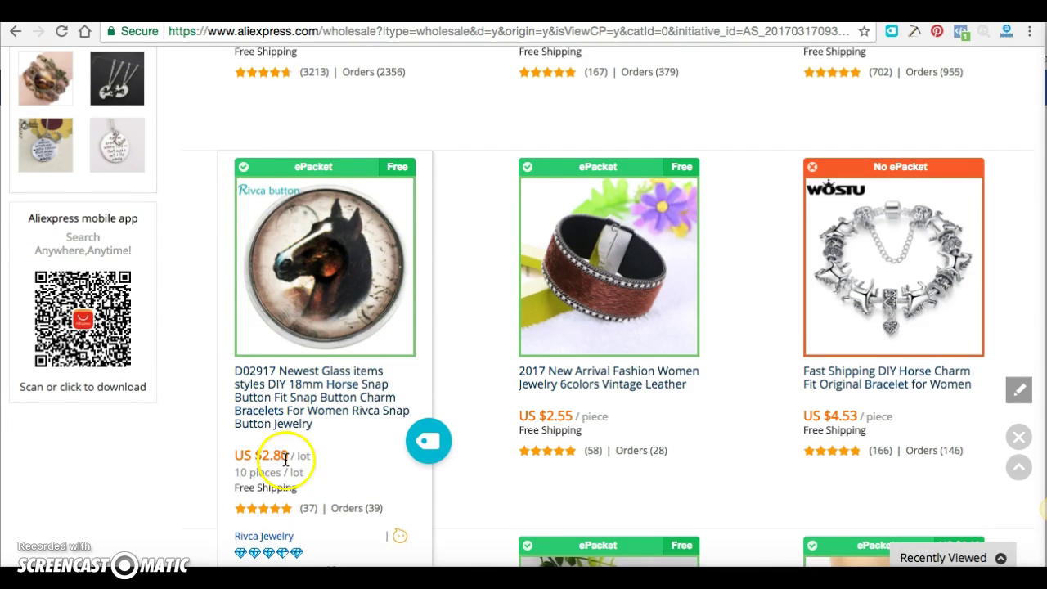
- Compare item prices and ePacket shipping costs across the results, down to the Star animal Leather Bracelet listing
{"action": "scroll", "coordinate": [315, 442], "scroll_direction": "up", "scroll_amount": 7}
{"action": "scroll", "coordinate": [315, 354], "scroll_direction": "down", "scroll_amount": 6}
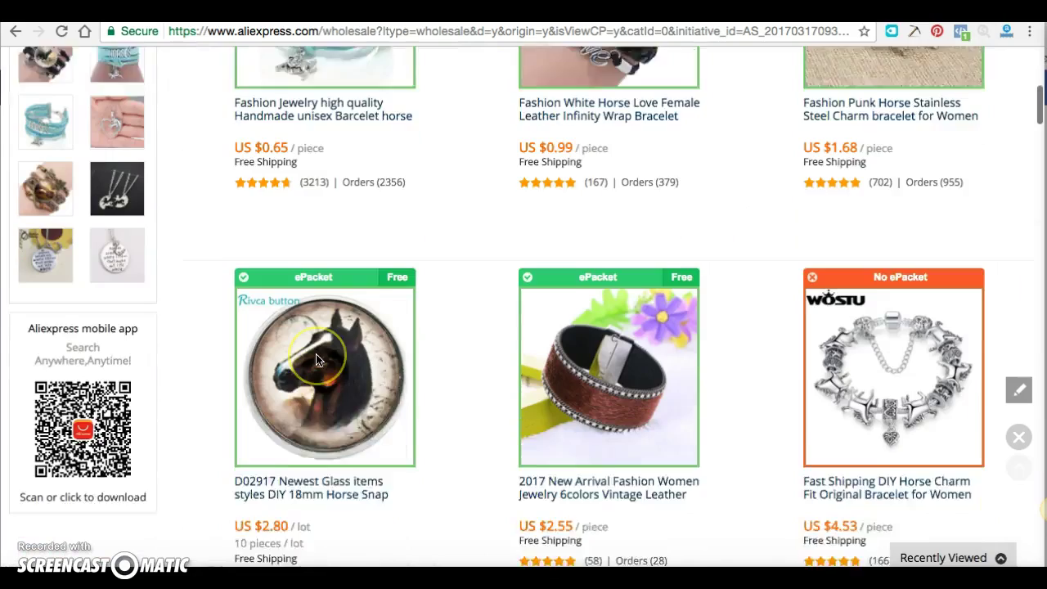
{"action": "scroll", "coordinate": [317, 360], "scroll_direction": "down", "scroll_amount": 2}
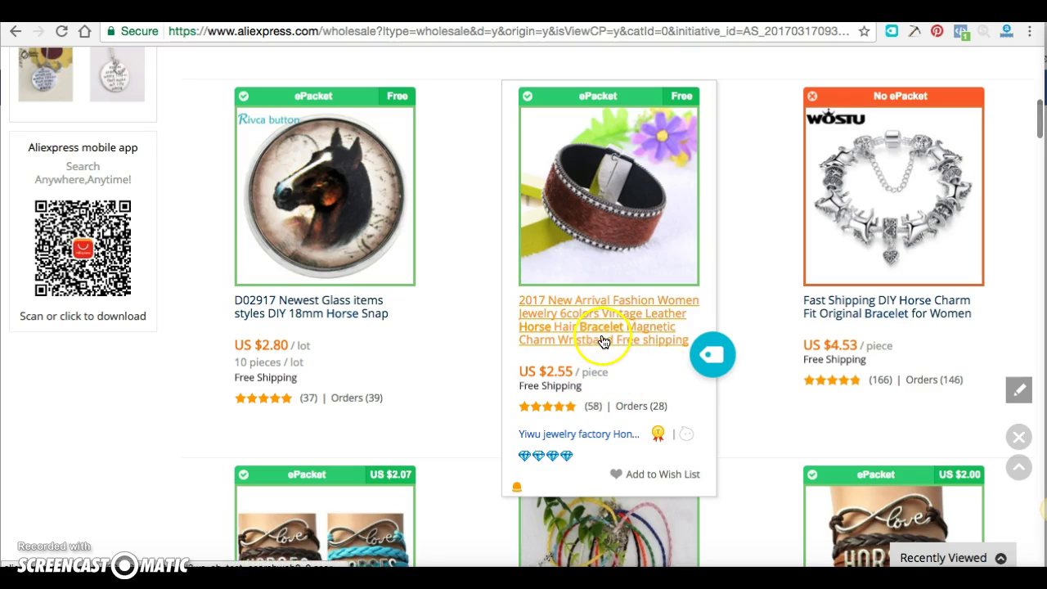
{"action": "scroll", "coordinate": [605, 335], "scroll_direction": "down", "scroll_amount": 3}
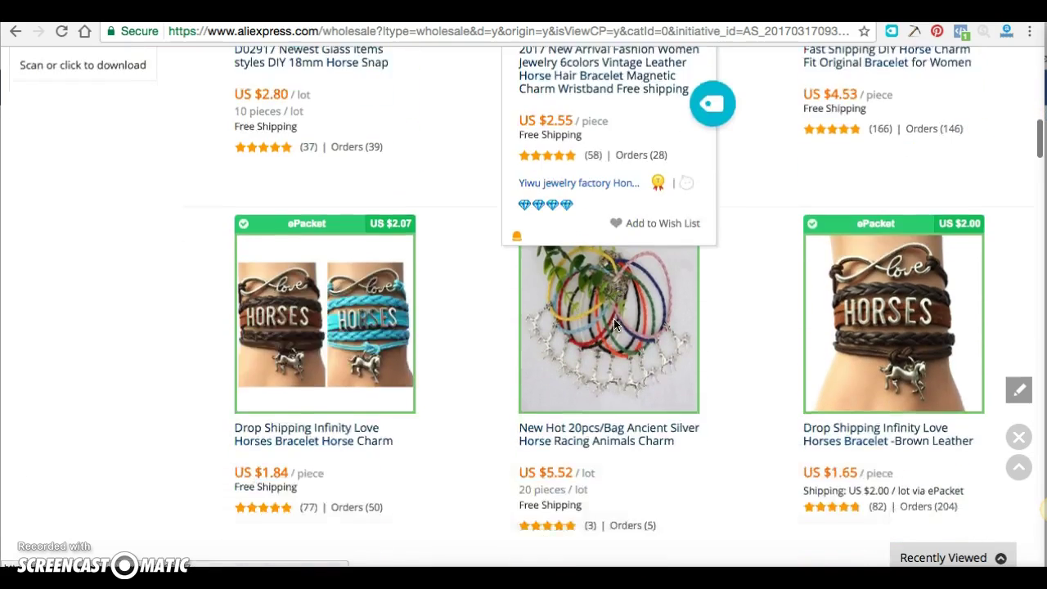
{"action": "scroll", "coordinate": [613, 319], "scroll_direction": "down", "scroll_amount": 5}
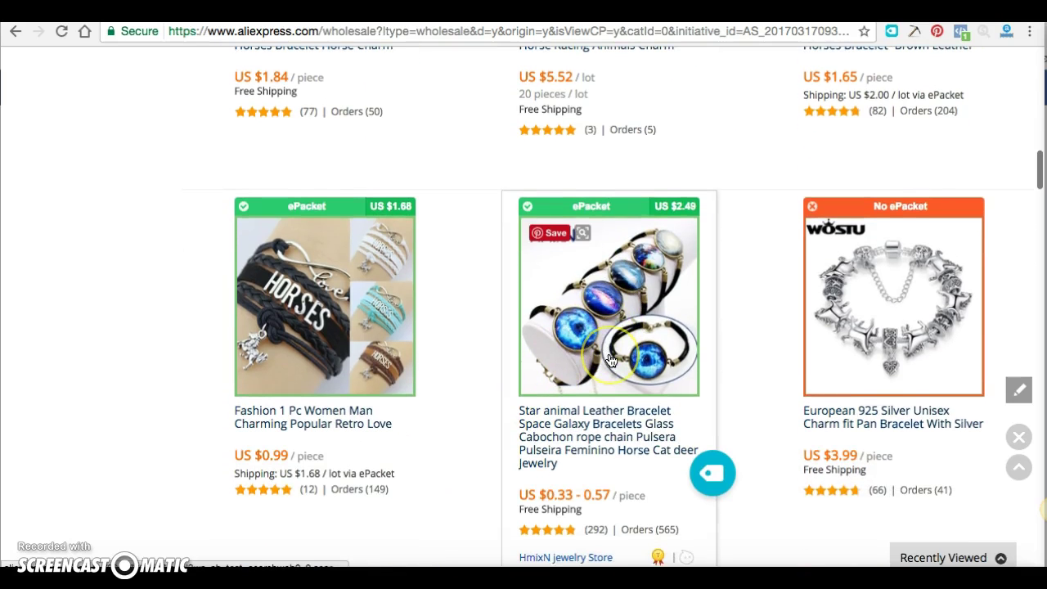
{"action": "scroll", "coordinate": [609, 360], "scroll_direction": "down", "scroll_amount": 1}
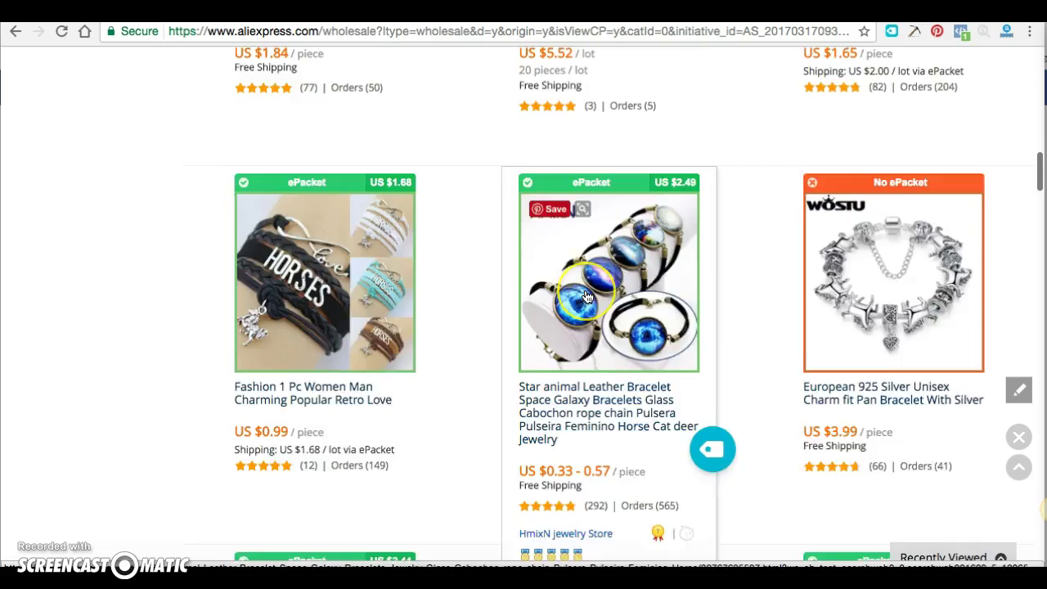
{"action": "scroll", "coordinate": [609, 311], "scroll_direction": "up", "scroll_amount": 3}
{"action": "scroll", "coordinate": [594, 473], "scroll_direction": "down", "scroll_amount": 3}
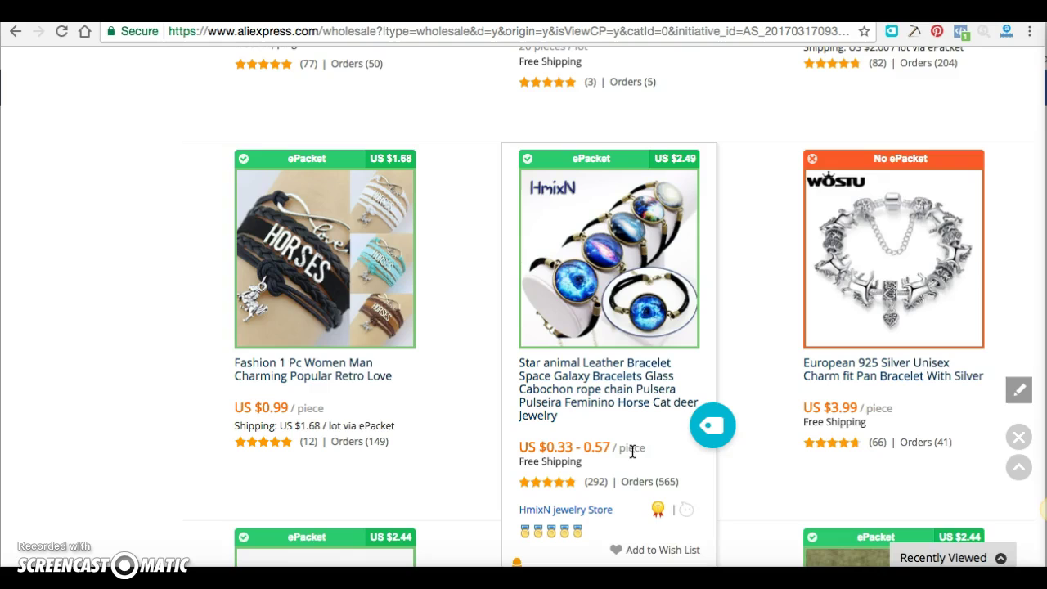
{"action": "scroll", "coordinate": [603, 285], "scroll_direction": "up", "scroll_amount": 4}
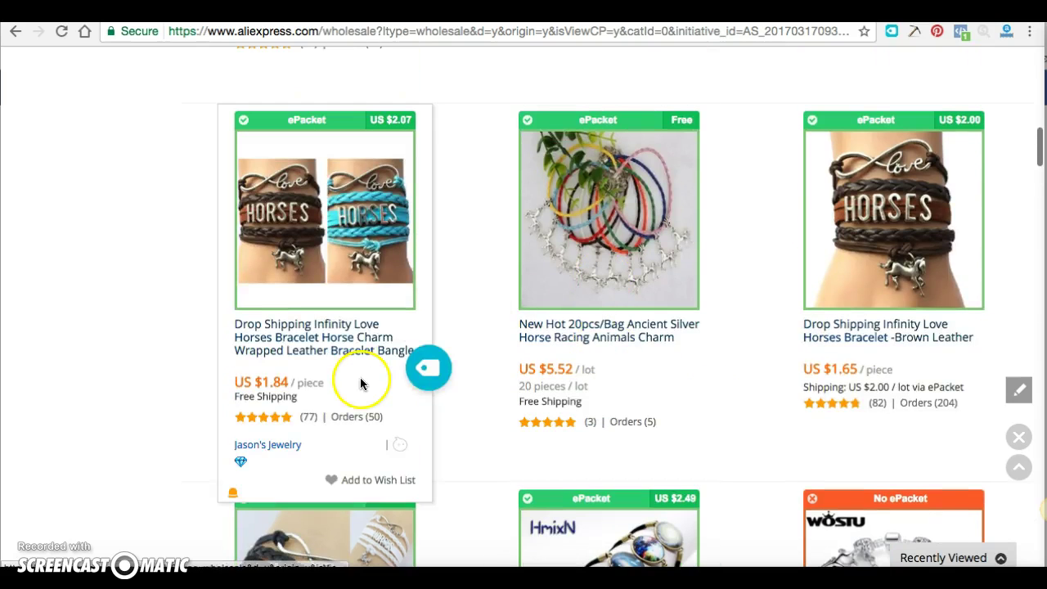
{"action": "scroll", "coordinate": [360, 377], "scroll_direction": "up", "scroll_amount": 3}
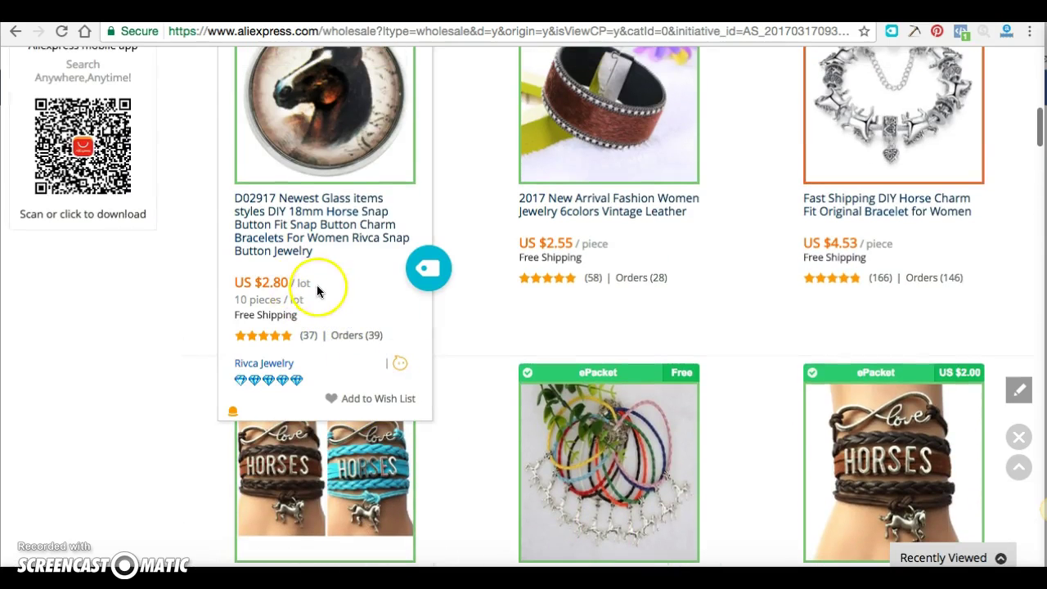
- Compare the ratings and order counts of the horse snap button, horse hair bracelet and Star animal Leather Bracelet listings
{"action": "scroll", "coordinate": [327, 262], "scroll_direction": "up", "scroll_amount": 10}
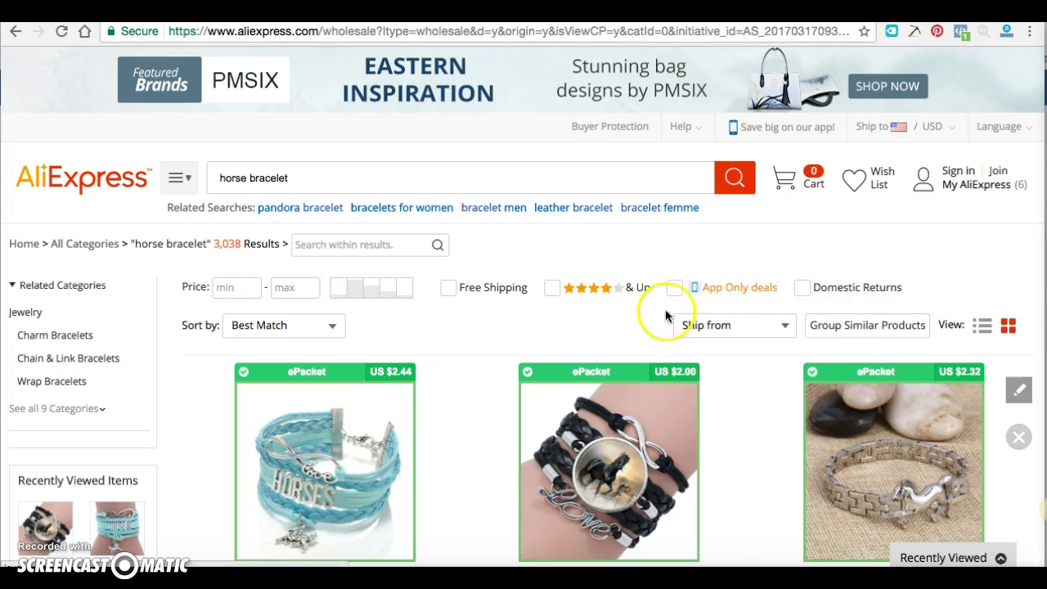
{"action": "scroll", "coordinate": [710, 337], "scroll_direction": "down", "scroll_amount": 4}
{"action": "scroll", "coordinate": [709, 339], "scroll_direction": "down", "scroll_amount": 5}
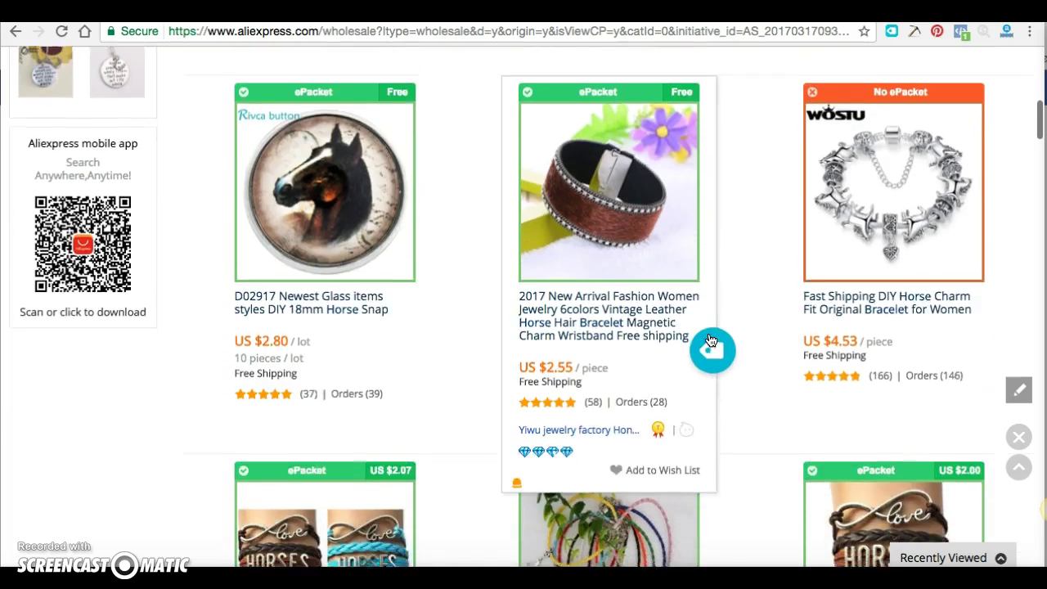
{"action": "mouse_move", "coordinate": [338, 280]}
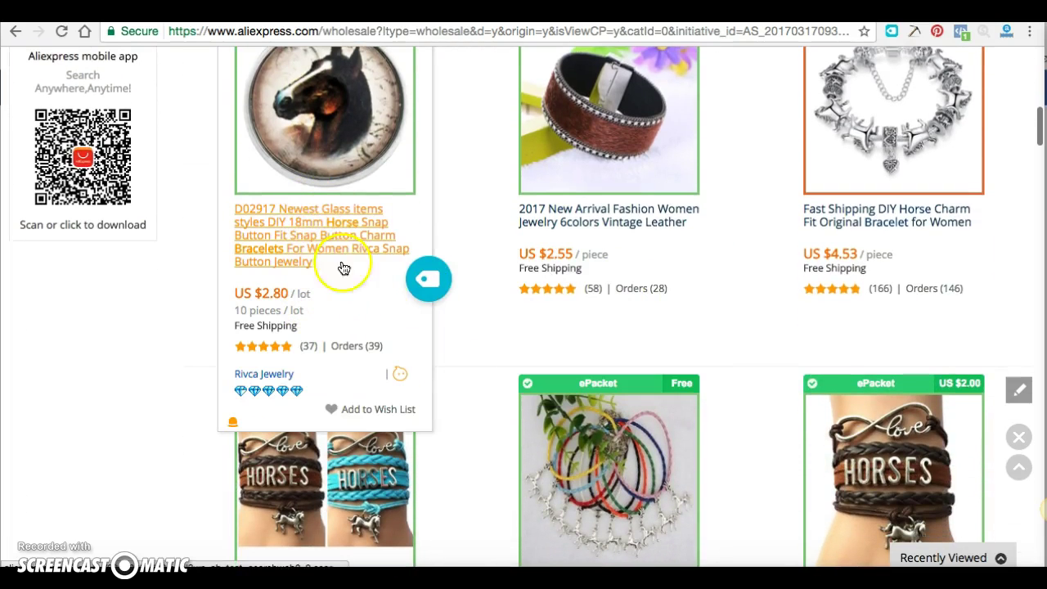
{"action": "scroll", "coordinate": [326, 331], "scroll_direction": "down", "scroll_amount": 1}
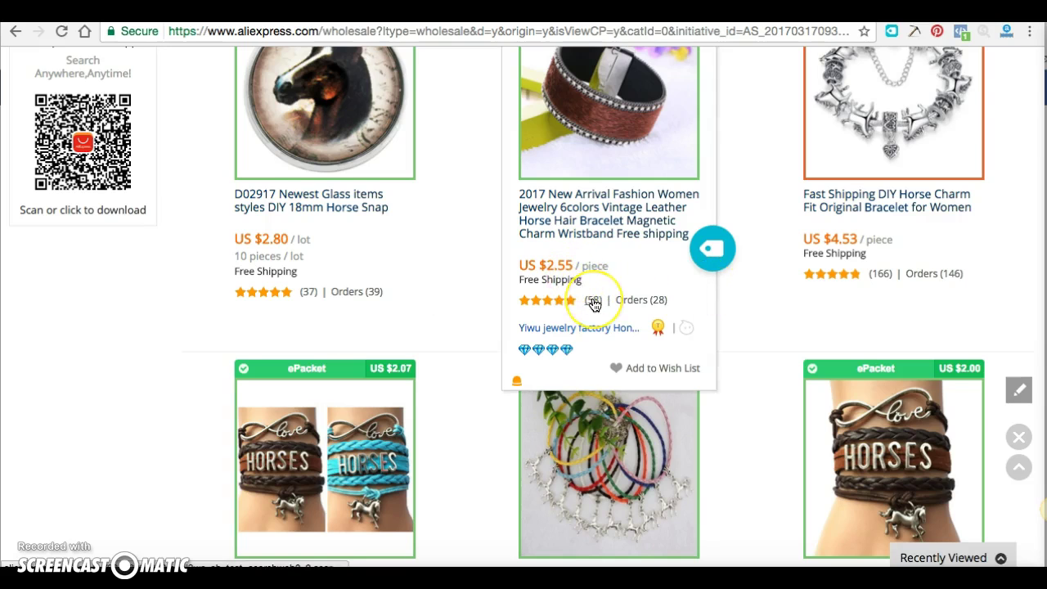
{"action": "scroll", "coordinate": [594, 304], "scroll_direction": "down", "scroll_amount": 6}
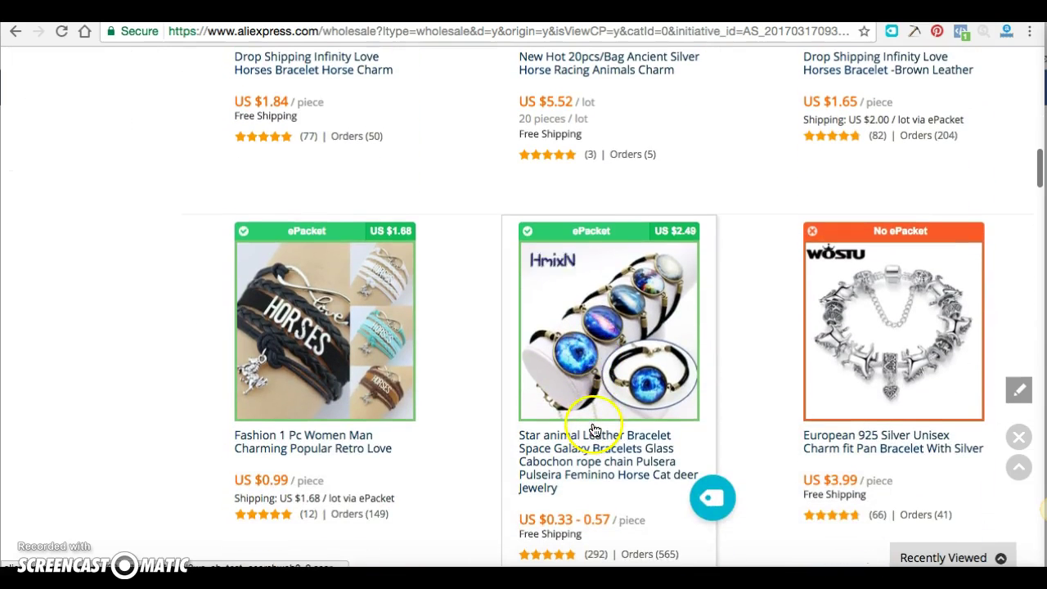
{"action": "scroll", "coordinate": [601, 343], "scroll_direction": "down", "scroll_amount": 1}
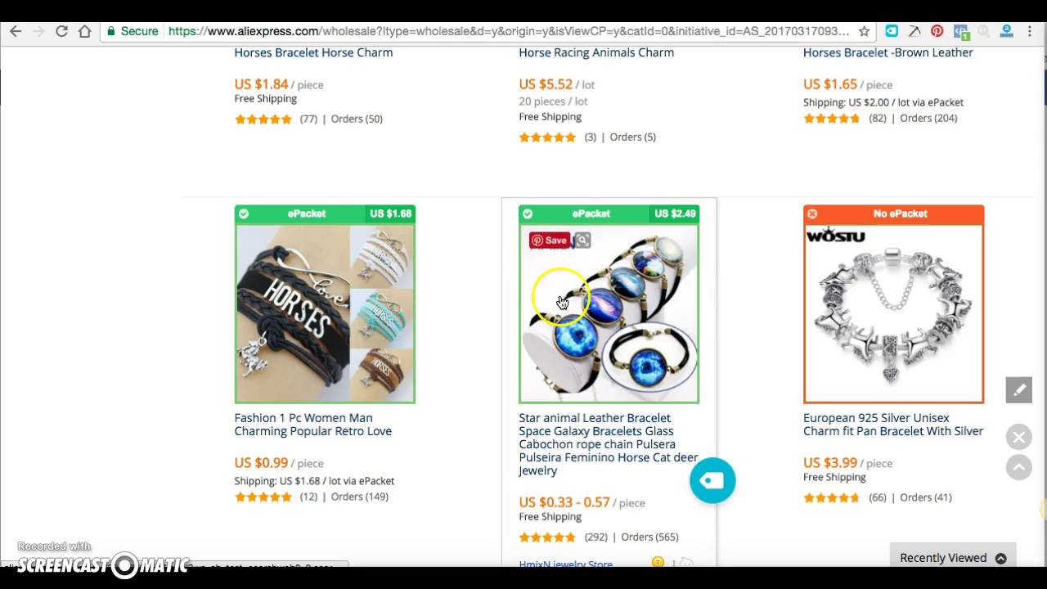
{"action": "scroll", "coordinate": [602, 411], "scroll_direction": "down", "scroll_amount": 1}
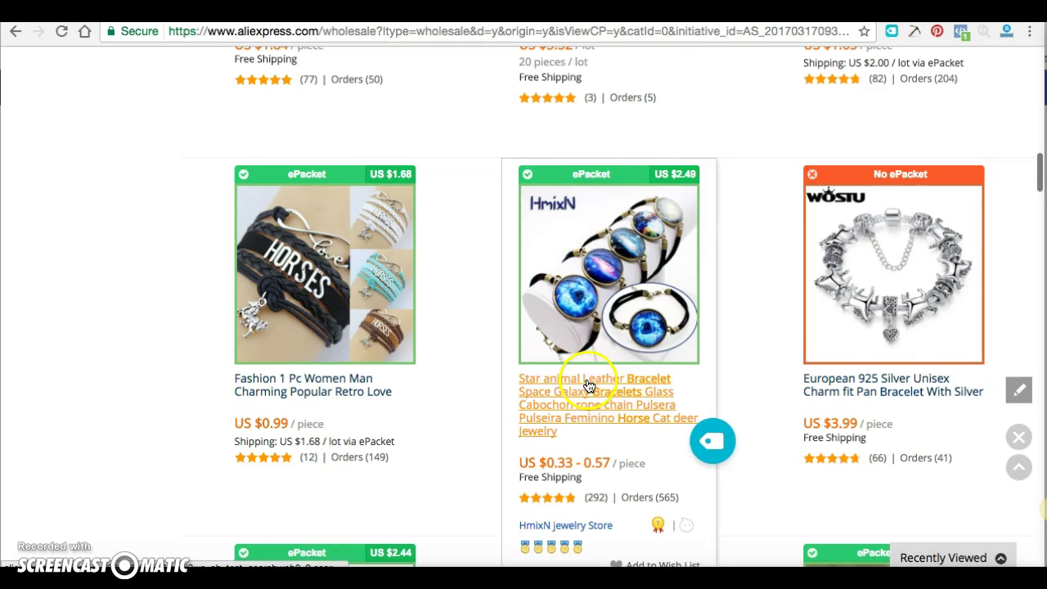
- Import the Star animal Leather Bracelet with the Oberlo product importer and open the Oberlo import list
{"action": "scroll", "coordinate": [587, 385], "scroll_direction": "down", "scroll_amount": 2}
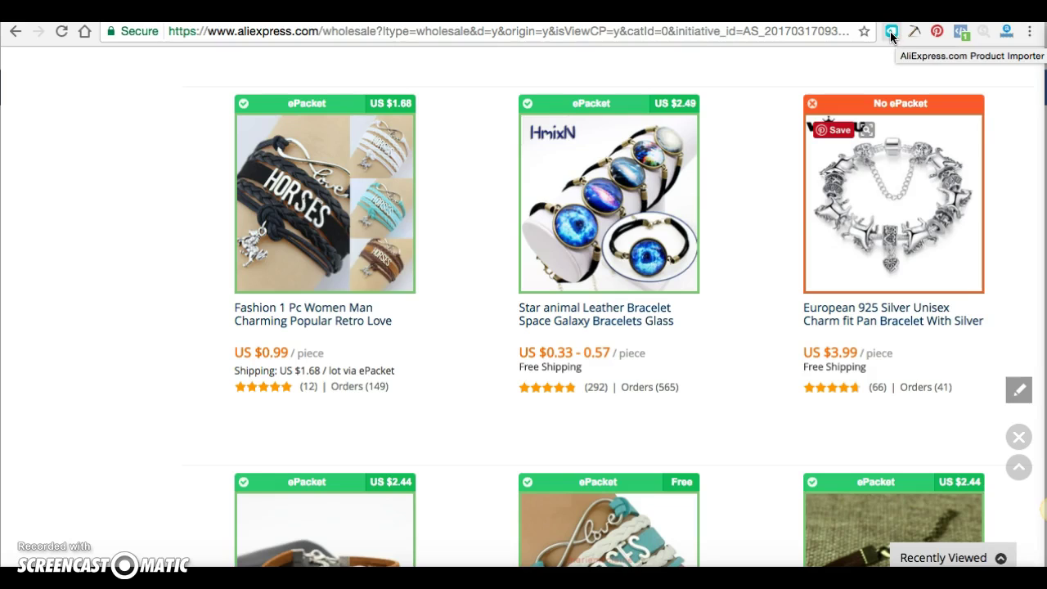
{"action": "left_click", "coordinate": [717, 374]}
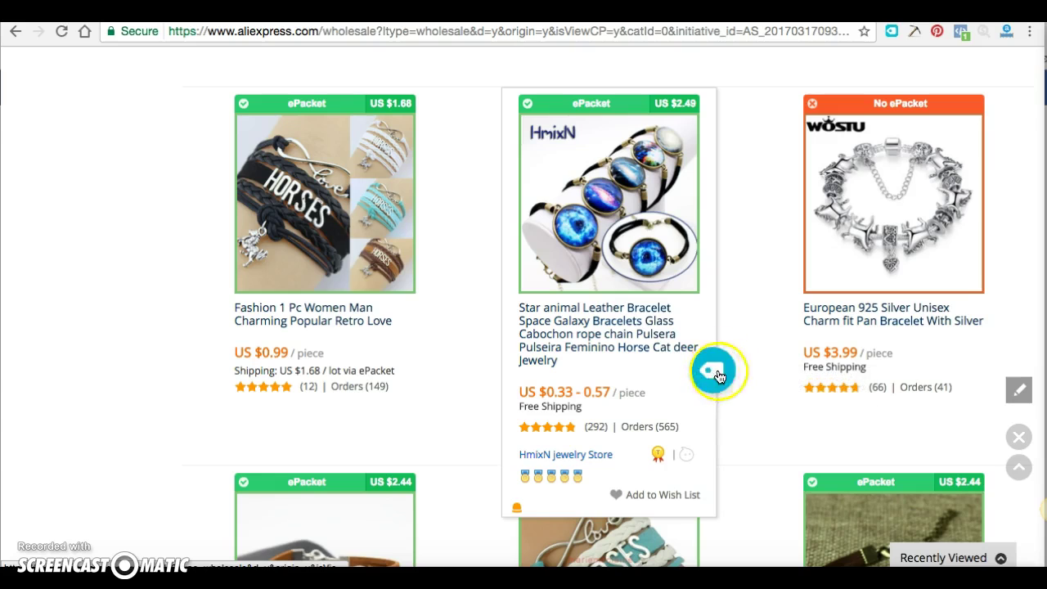
{"action": "scroll", "coordinate": [640, 360], "scroll_direction": "down", "scroll_amount": 1}
{"action": "left_click", "coordinate": [711, 357]}
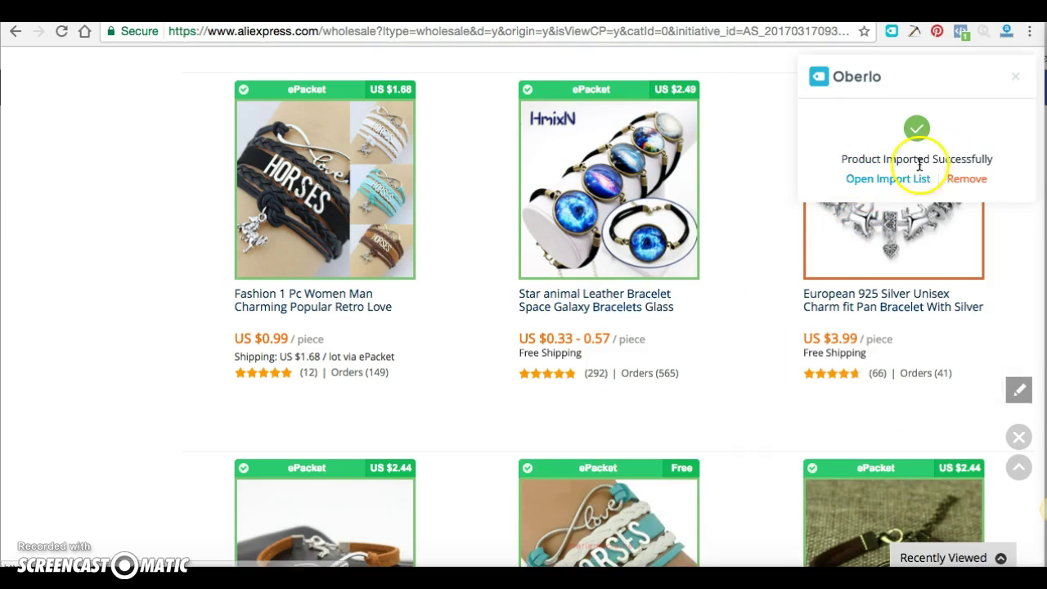
{"action": "left_click", "coordinate": [883, 185]}
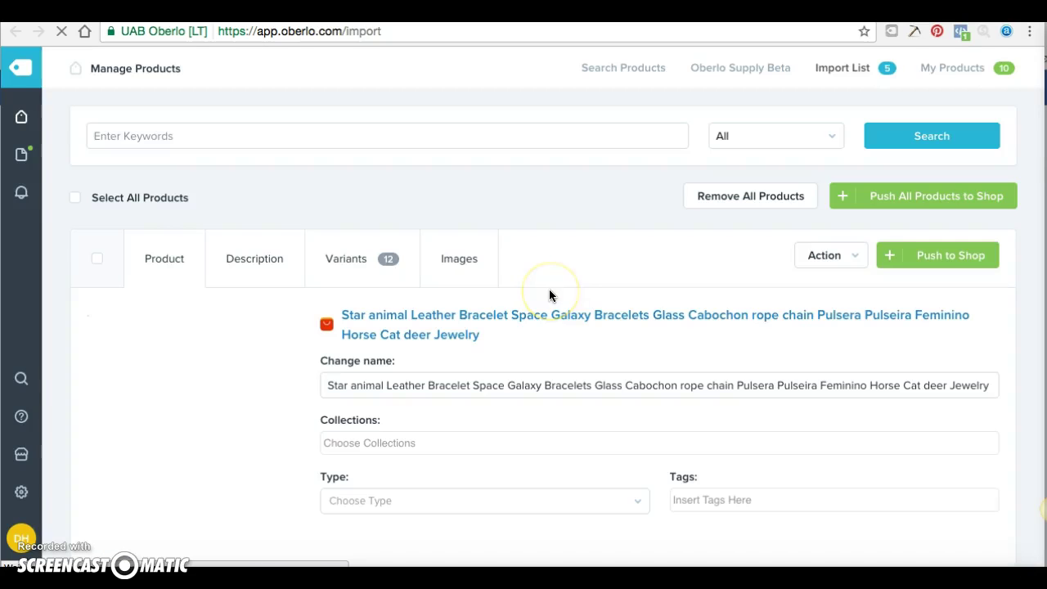
- View the original AliExpress listing of the Star animal Leather Bracelet and return to the import list
{"action": "scroll", "coordinate": [550, 295], "scroll_direction": "down", "scroll_amount": 1}
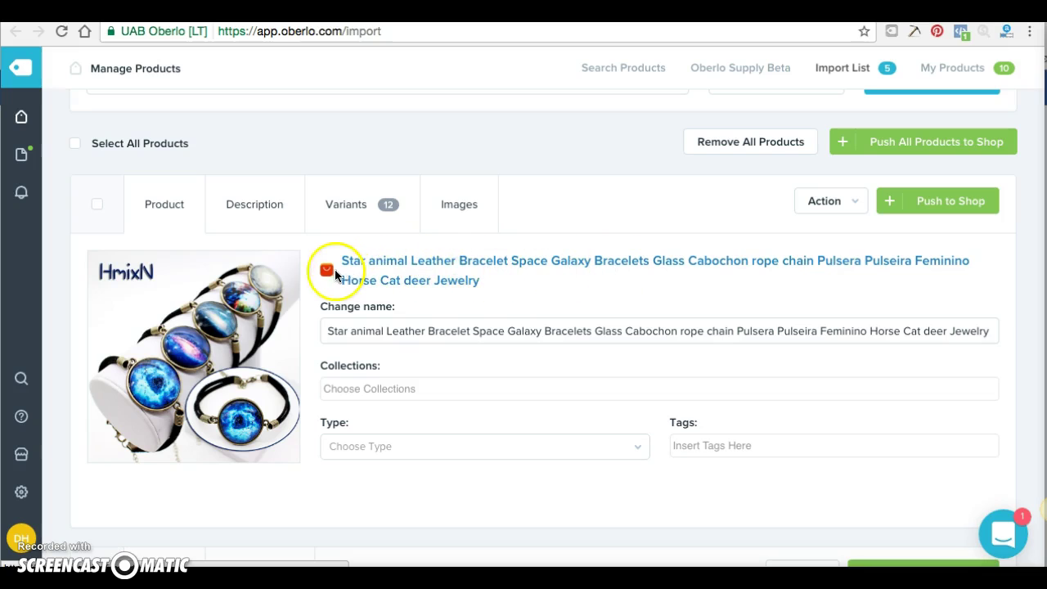
{"action": "left_click", "coordinate": [427, 279]}
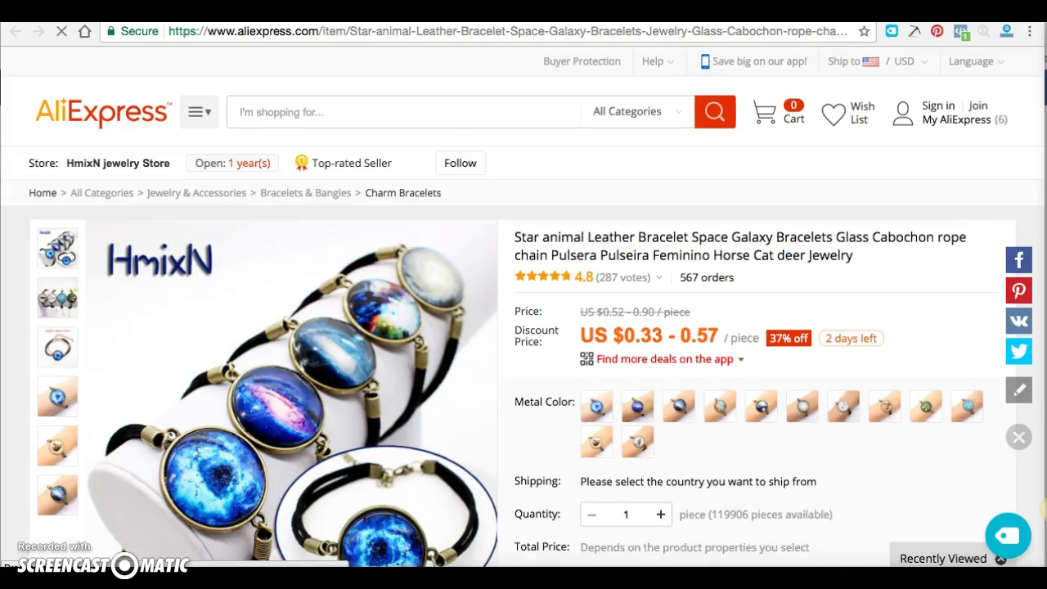
{"action": "key", "text": "ctrl+w"}
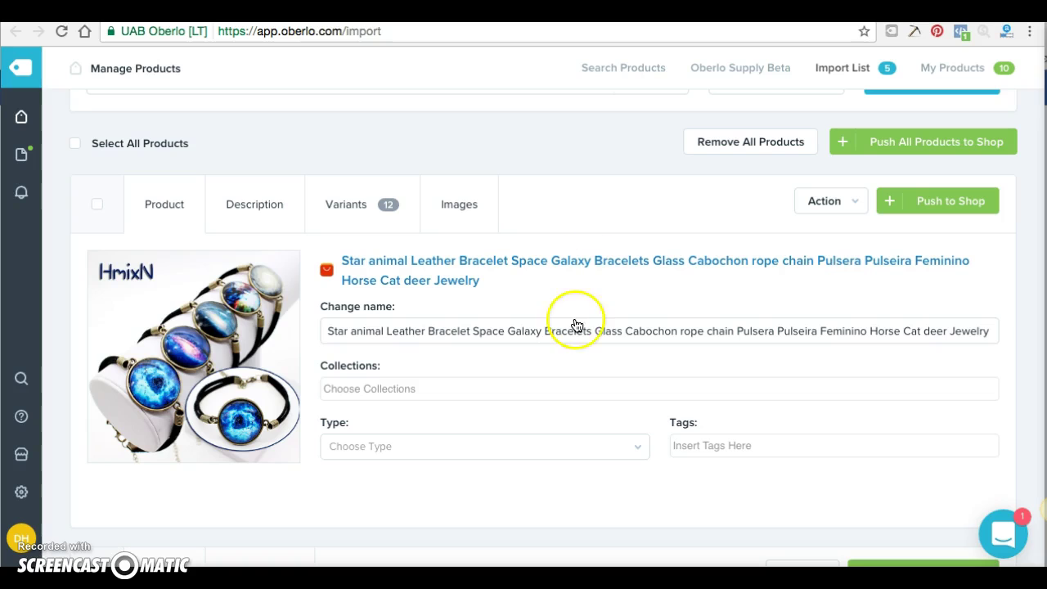
- Replace the imported bracelet's long product name with "Animal Galaxy Bracelet"
{"action": "left_click", "coordinate": [351, 329]}
{"action": "left_click_drag", "start_coordinate": [351, 329], "coordinate": [1035, 329]}
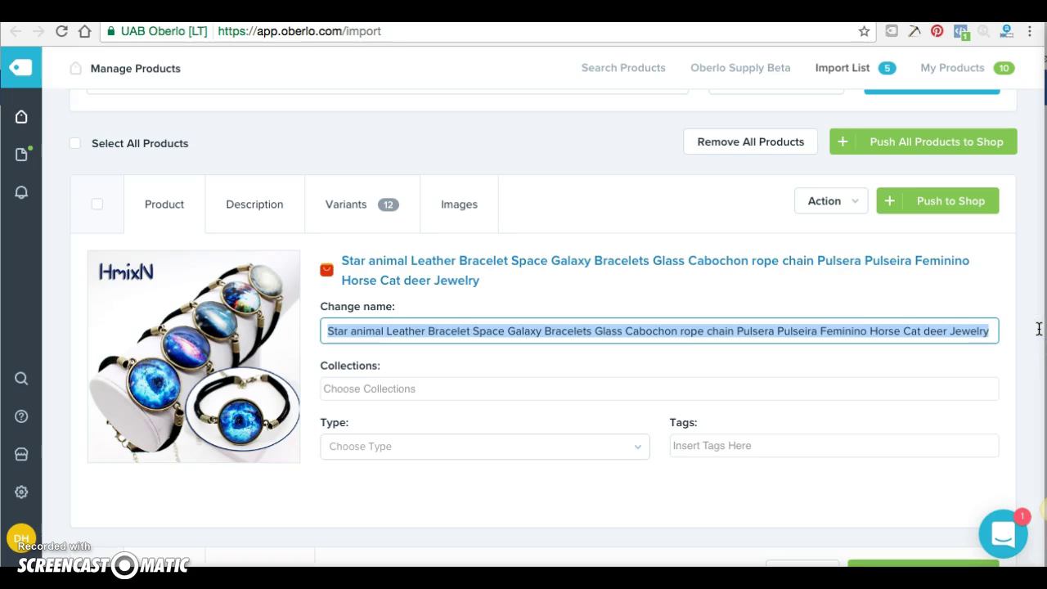
{"action": "type", "text": "Ama"}
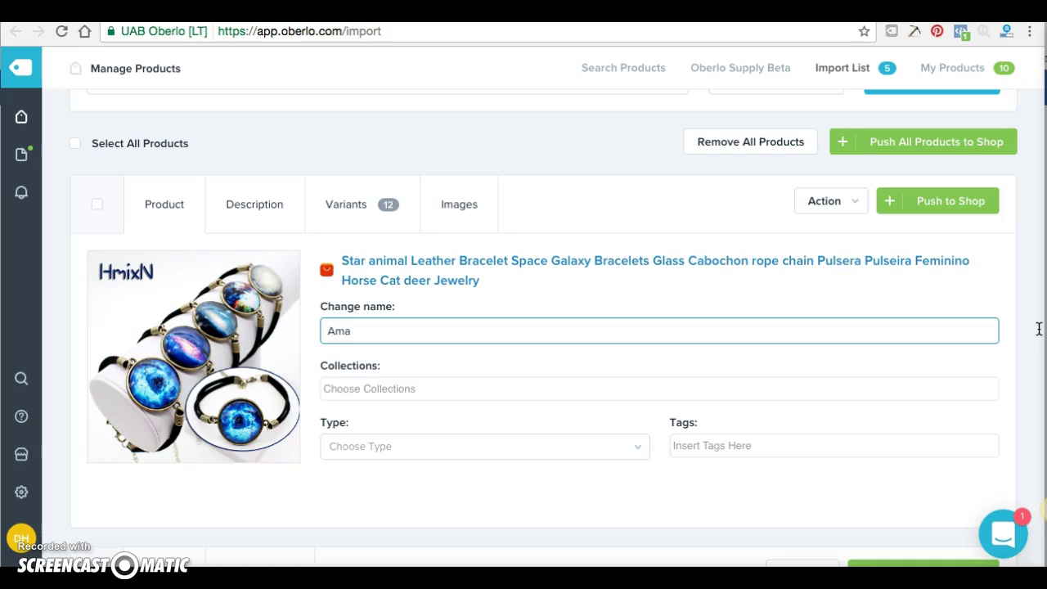
{"action": "type", "text": "imal Galaxy Br"}
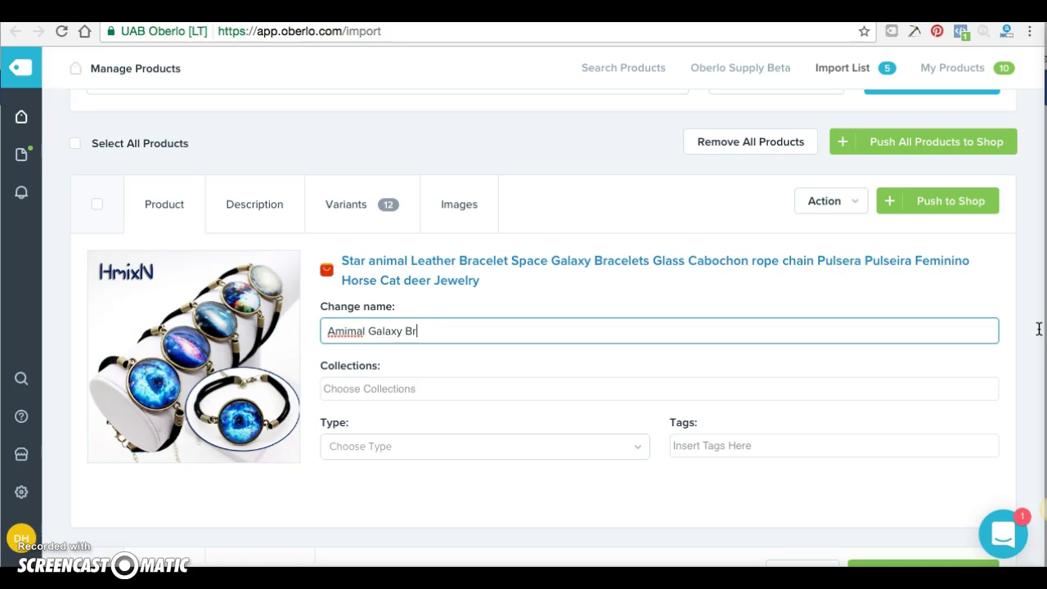
{"action": "type", "text": "acelet"}
{"action": "right_click", "coordinate": [355, 331]}
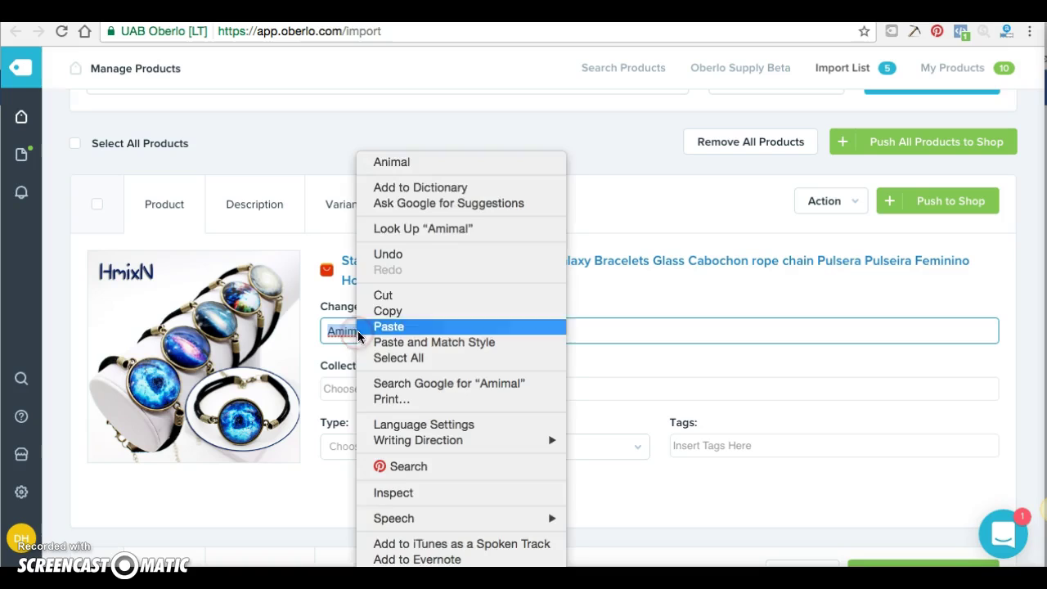
{"action": "left_click", "coordinate": [391, 163]}
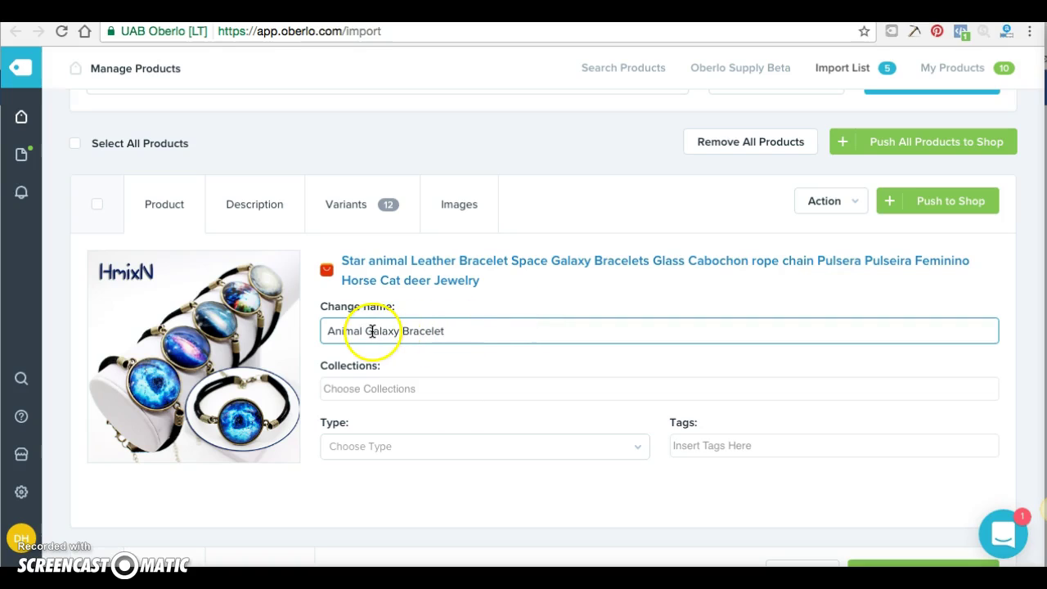
- Replace the word "Animal" in the product name so that it reads "Musical Notes Galaxy Bracelet"
{"action": "left_click_drag", "start_coordinate": [362, 331], "coordinate": [303, 330]}
{"action": "type", "text": "Muc"}
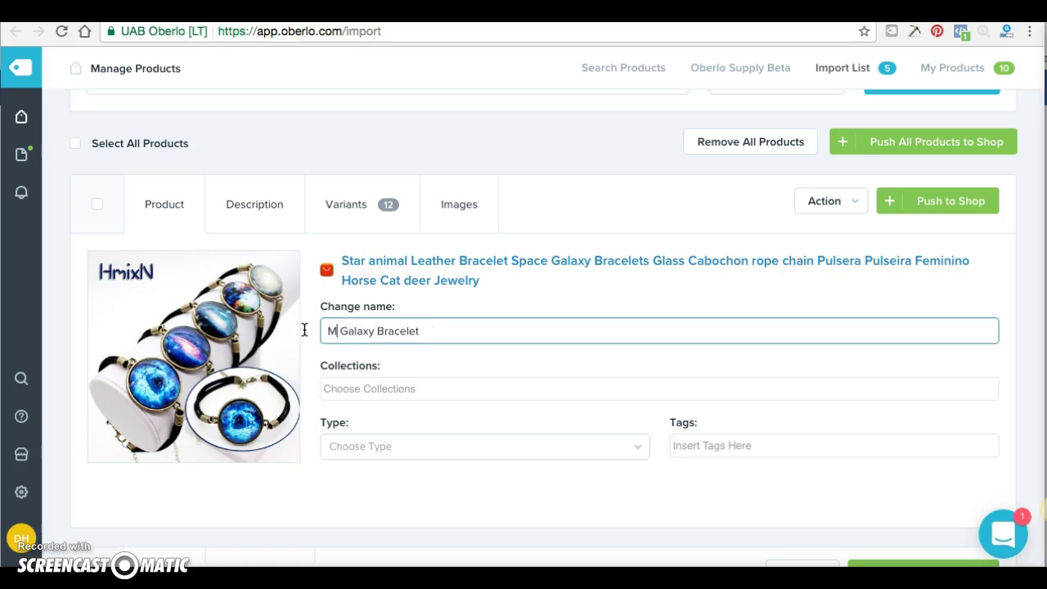
{"action": "key", "text": "BackSpace"}
{"action": "type", "text": "sical "}
{"action": "type", "text": "Notes"}
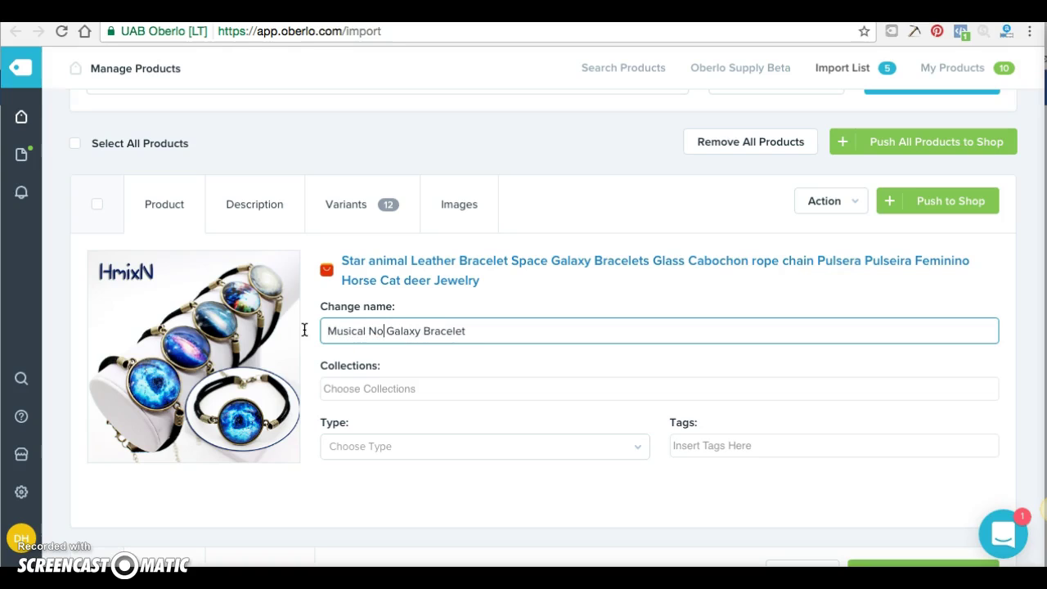
{"action": "left_click", "coordinate": [401, 331]}
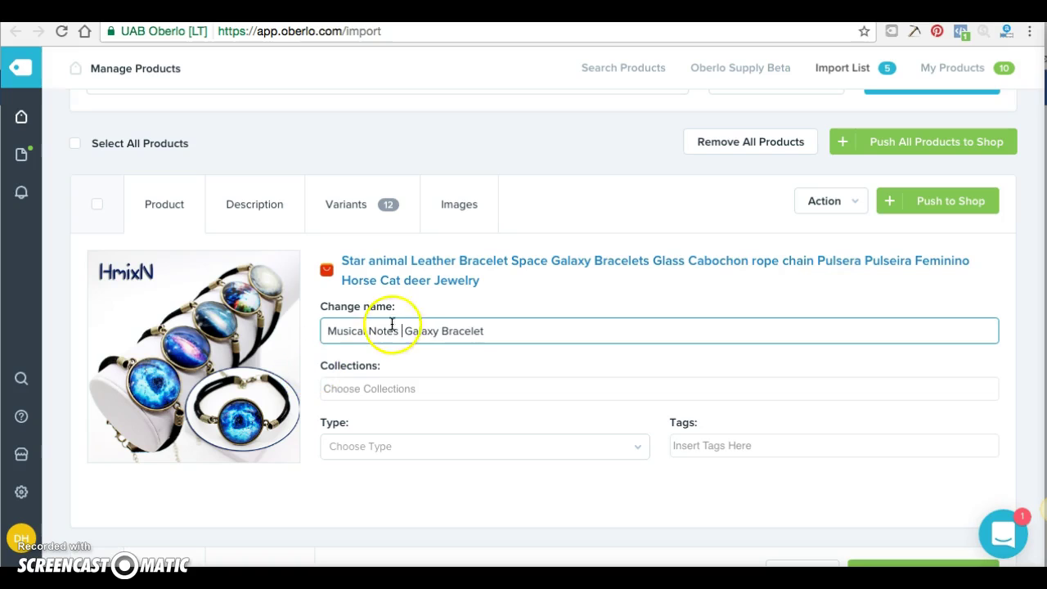
{"action": "key", "text": "BackSpace"}
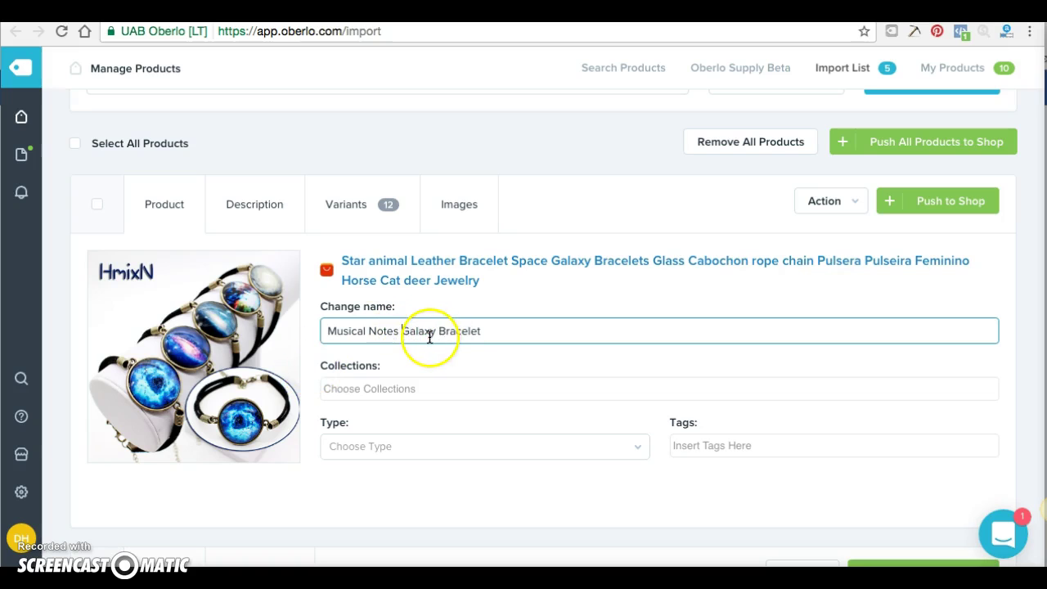
- Assign the bracelet to the Bracelets collection and set its product type to Bracelet
{"action": "left_click", "coordinate": [401, 388]}
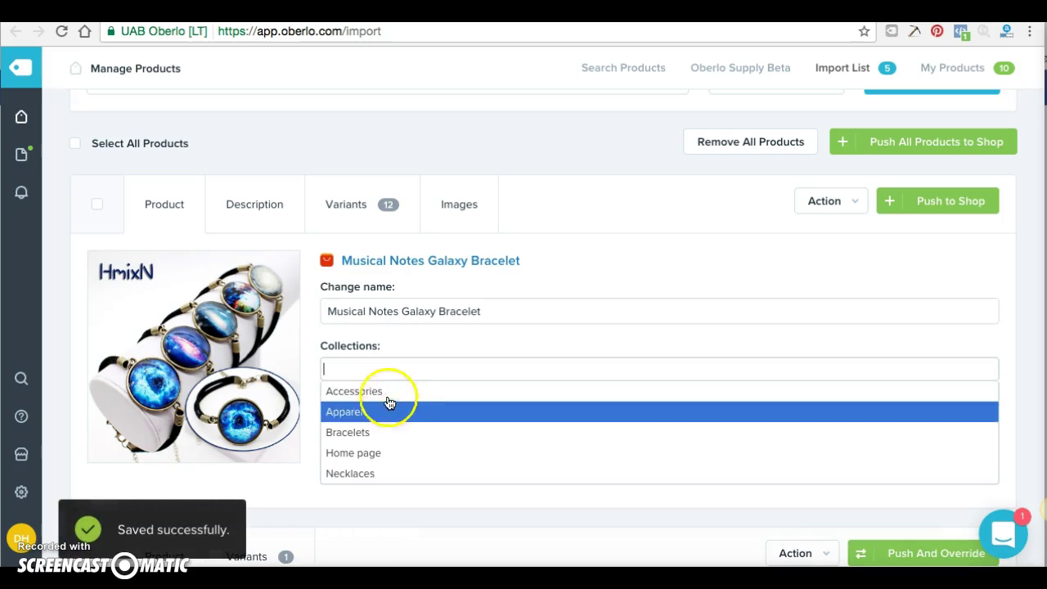
{"action": "left_click", "coordinate": [379, 431]}
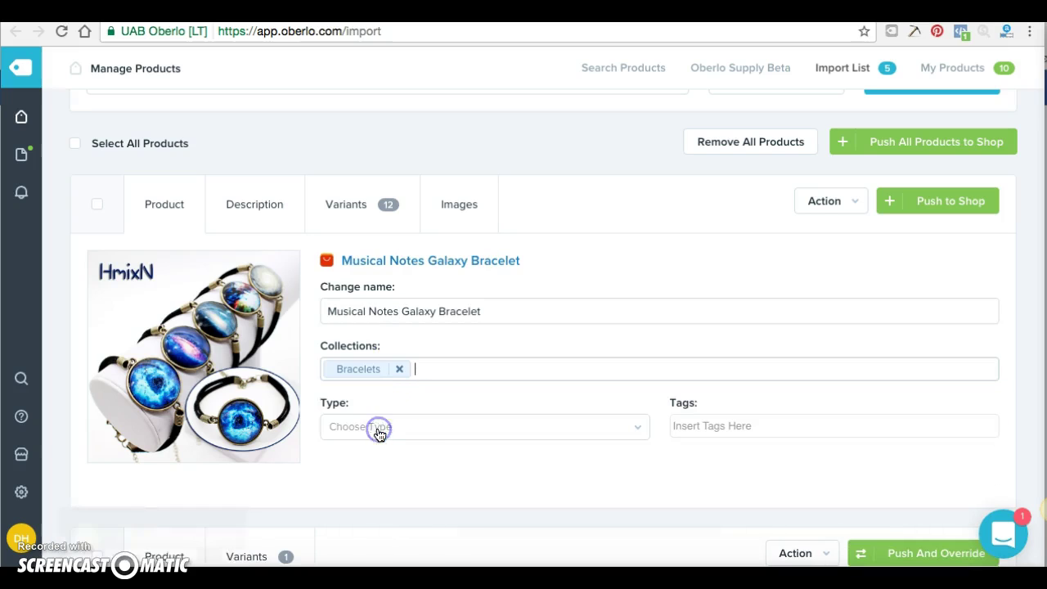
{"action": "left_click", "coordinate": [458, 429]}
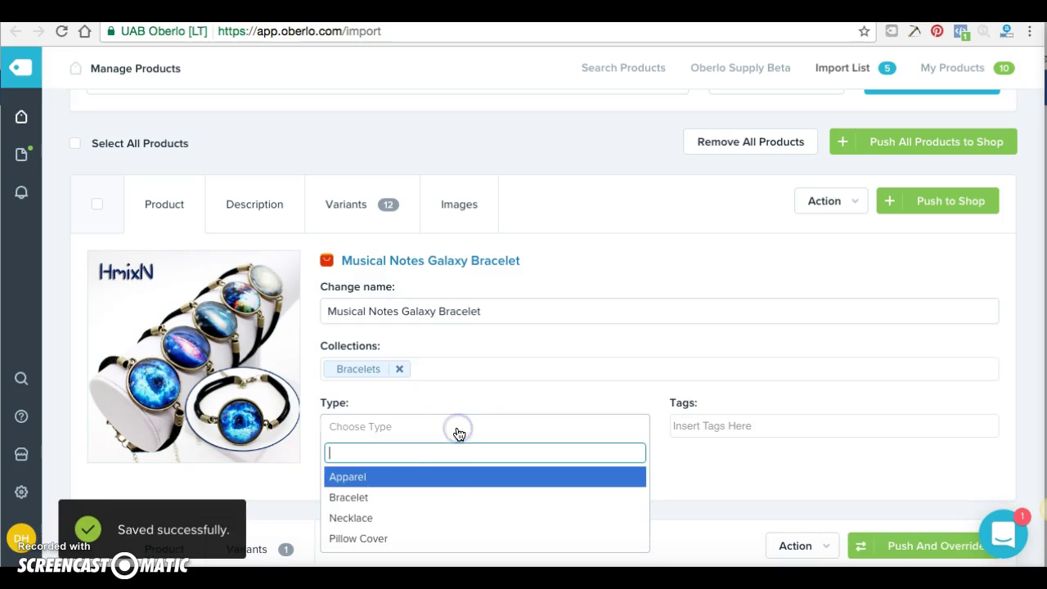
{"action": "left_click", "coordinate": [423, 499]}
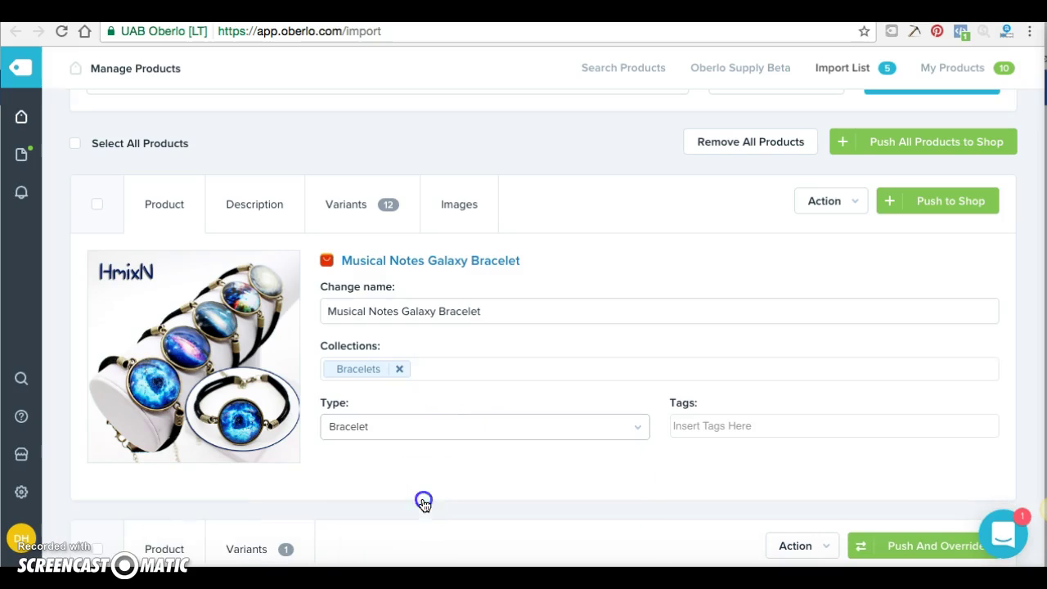
- Add the tag "bracelet" to the product, removing the misspelled "bracelt" tag
{"action": "left_click", "coordinate": [699, 423]}
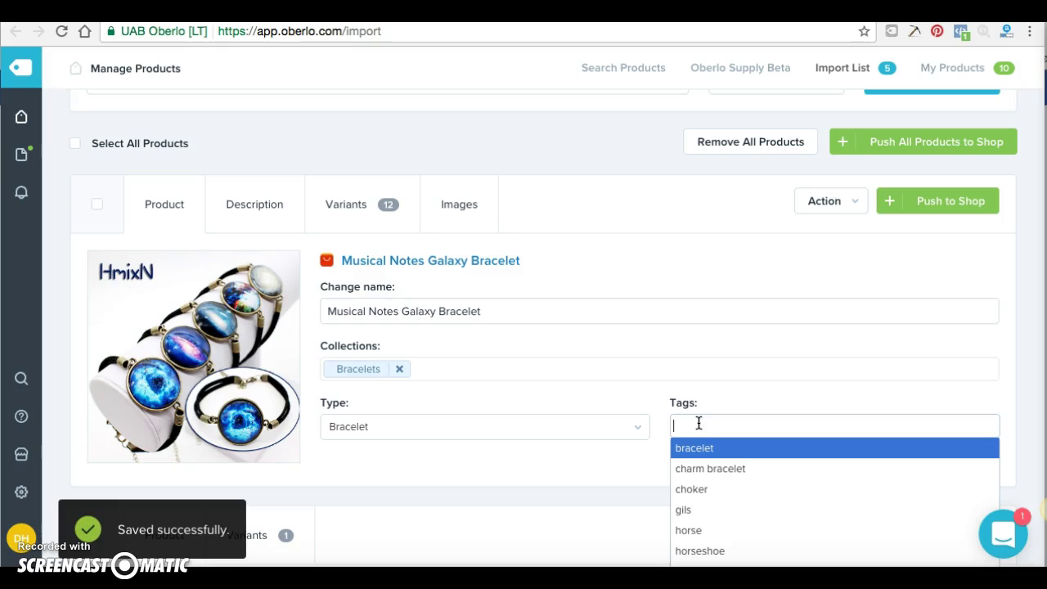
{"action": "type", "text": "bracelt"}
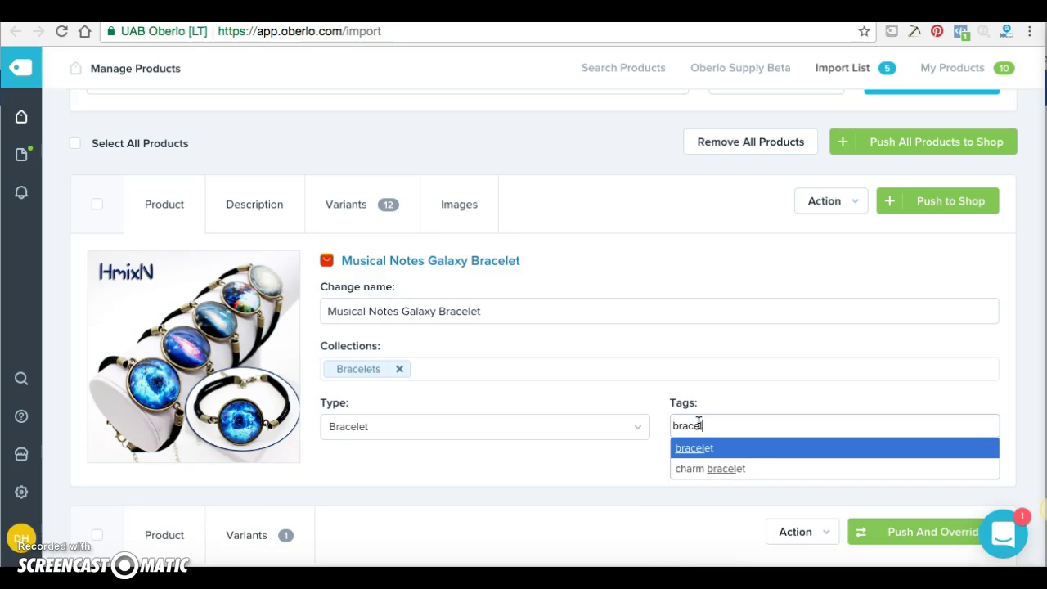
{"action": "key", "text": "Return"}
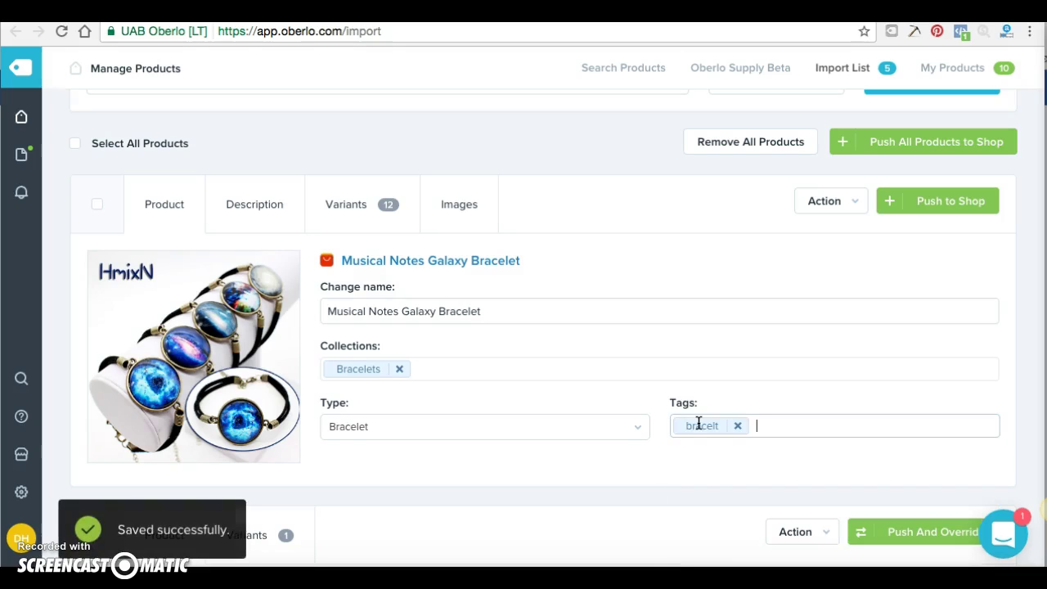
{"action": "key", "text": "BackSpace"}
{"action": "type", "text": "be"}
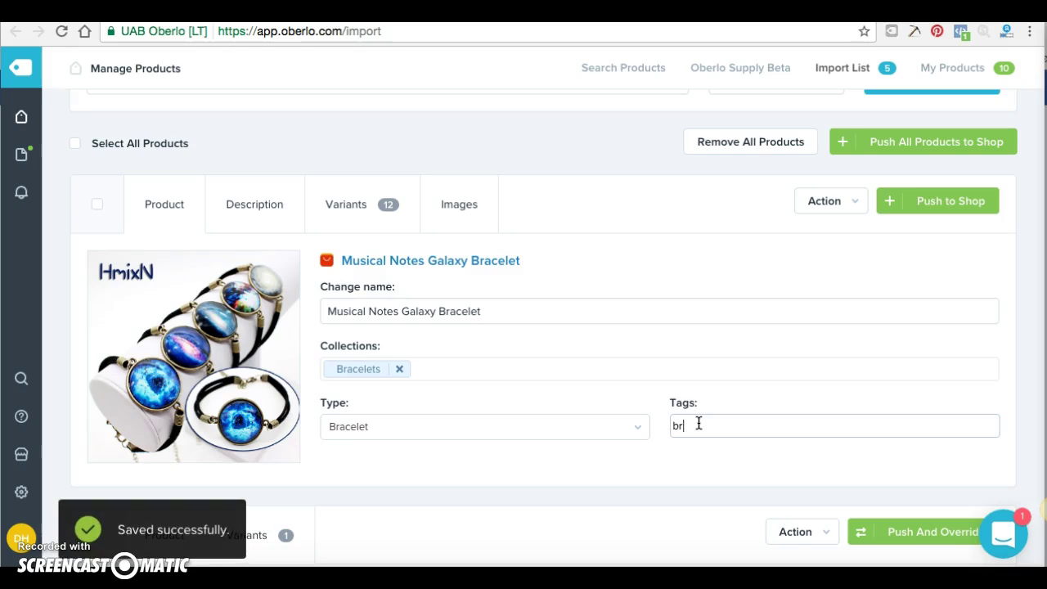
{"action": "type", "text": "a"}
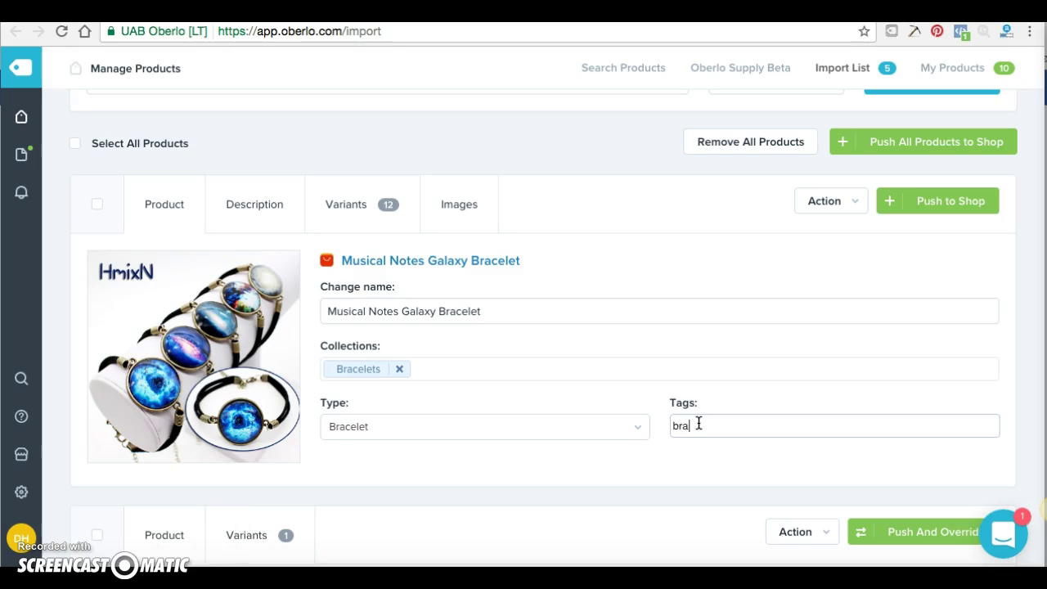
{"action": "type", "text": "celet"}
{"action": "key", "text": "Return"}
- Add the tags "galaxy" and "animal" to the Musical Notes Galaxy Bracelet
{"action": "type", "text": "galaxy"}
{"action": "key", "text": "Return"}
{"action": "type", "text": "anai"}
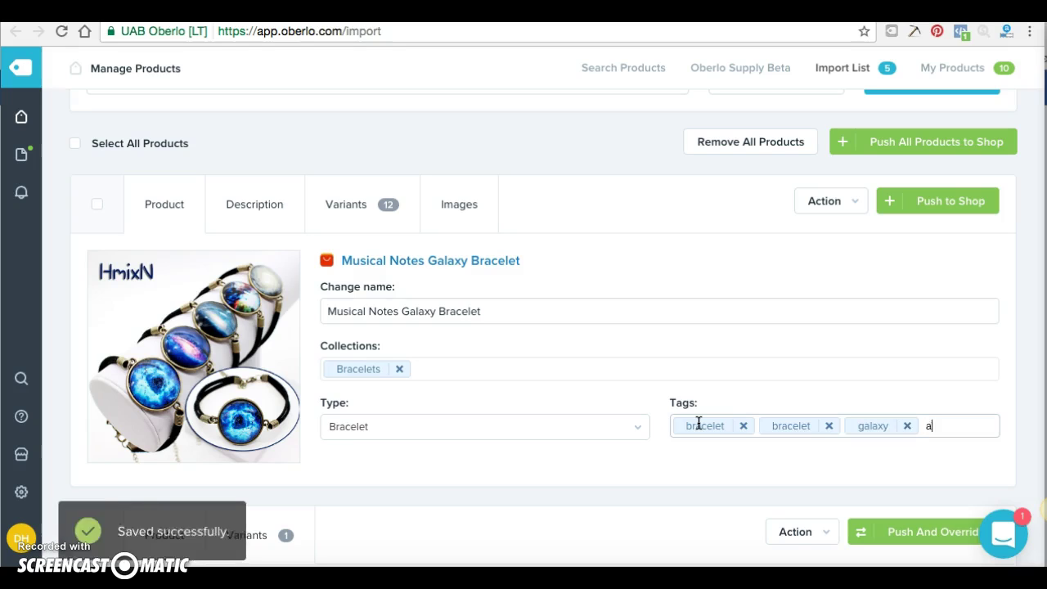
{"action": "type", "text": "male"}
{"action": "key", "text": "Return"}
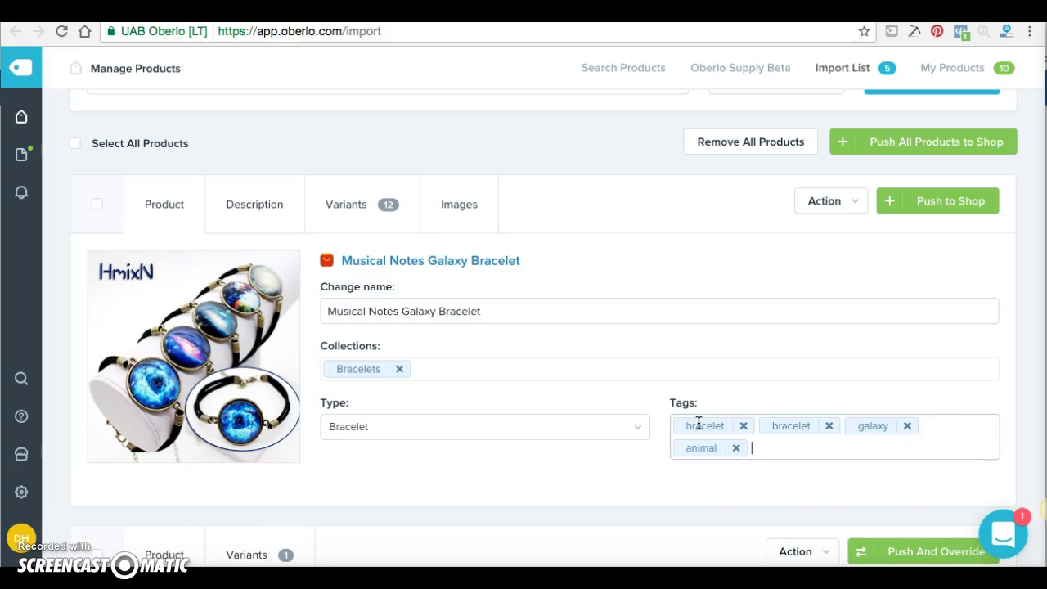
- Open the bracelet's description for editing and insert blank lines above the Brand Name line
{"action": "scroll", "coordinate": [639, 406], "scroll_direction": "down", "scroll_amount": 2}
{"action": "scroll", "coordinate": [639, 406], "scroll_direction": "up", "scroll_amount": 1}
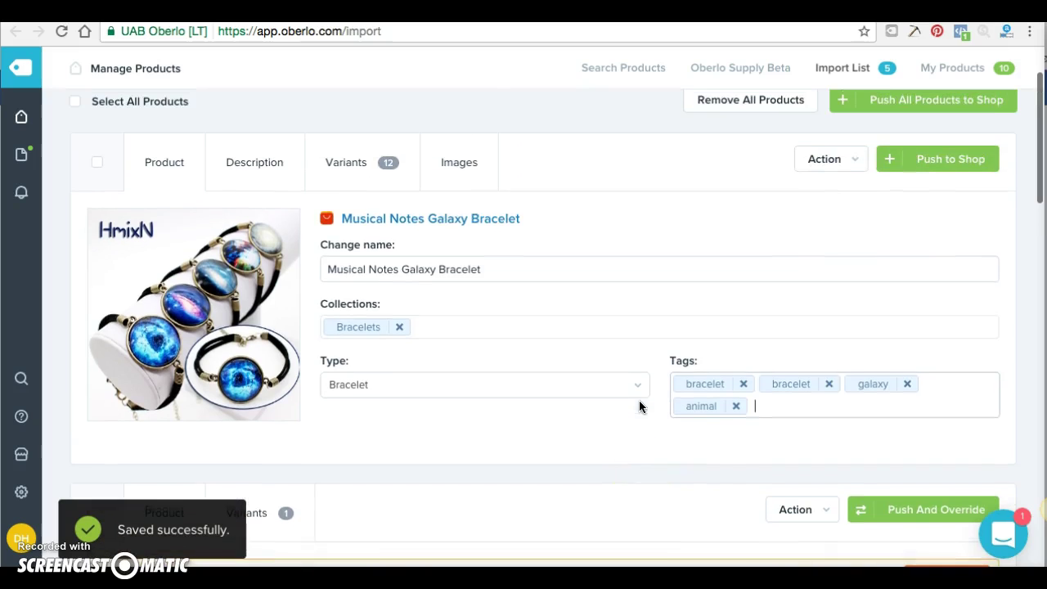
{"action": "left_click", "coordinate": [248, 170]}
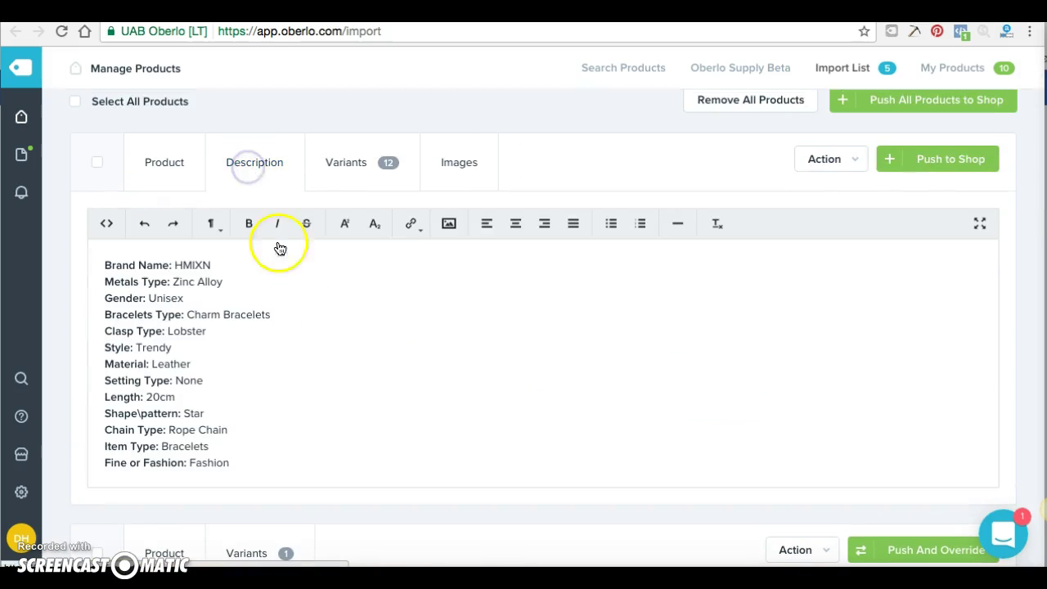
{"action": "left_click", "coordinate": [116, 253]}
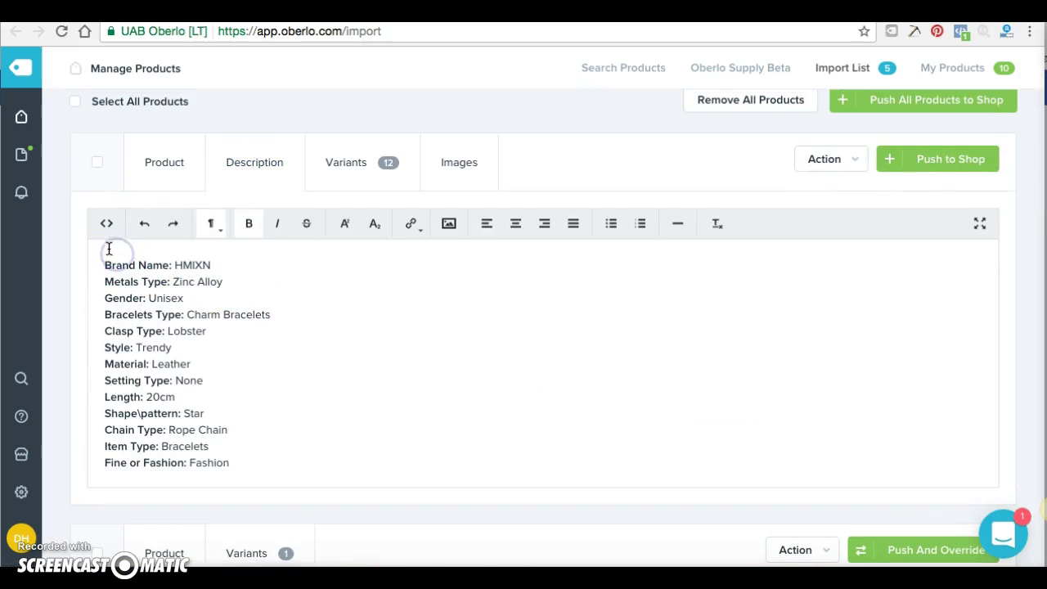
{"action": "key", "text": "Return"}
{"action": "key", "text": "Return"}
{"action": "key", "text": "Return"}
{"action": "left_click", "coordinate": [125, 257]}
- Write "Beautiful aminal galxy bracelet usually retails for" as the first line of the description
{"action": "type", "text": "Beautif"}
{"action": "key", "text": "BackSpace"}
{"action": "key", "text": "BackSpace"}
{"action": "type", "text": "iful"}
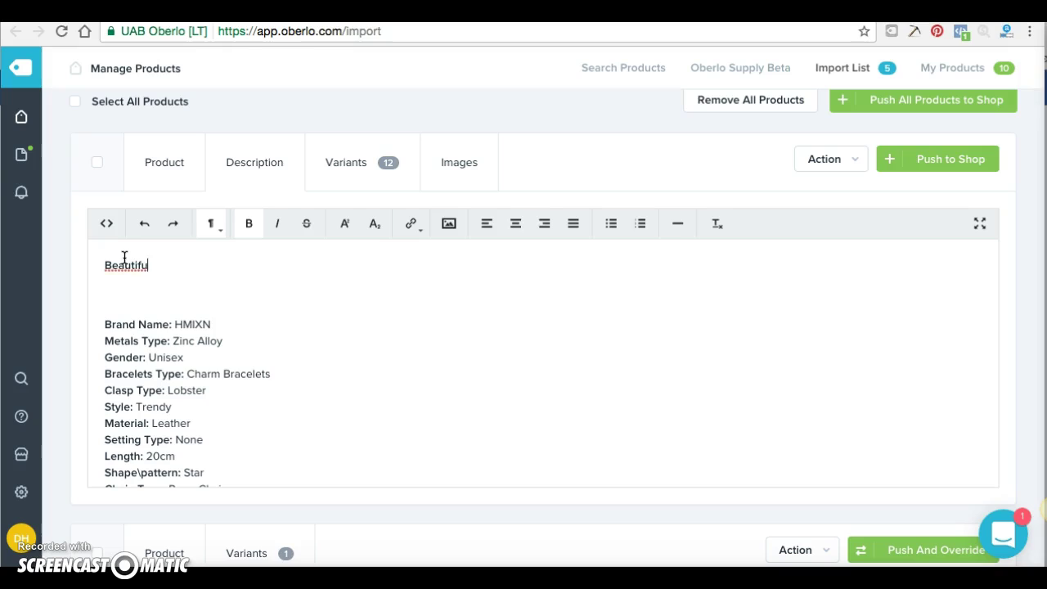
{"action": "type", "text": " aminal galxy br"}
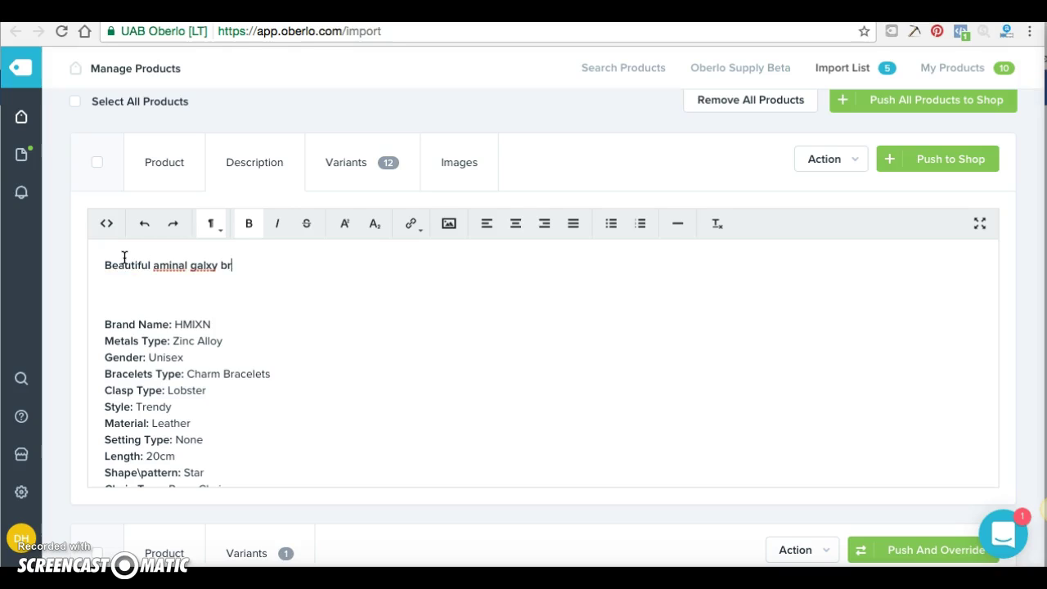
{"action": "type", "text": "acelet usually re"}
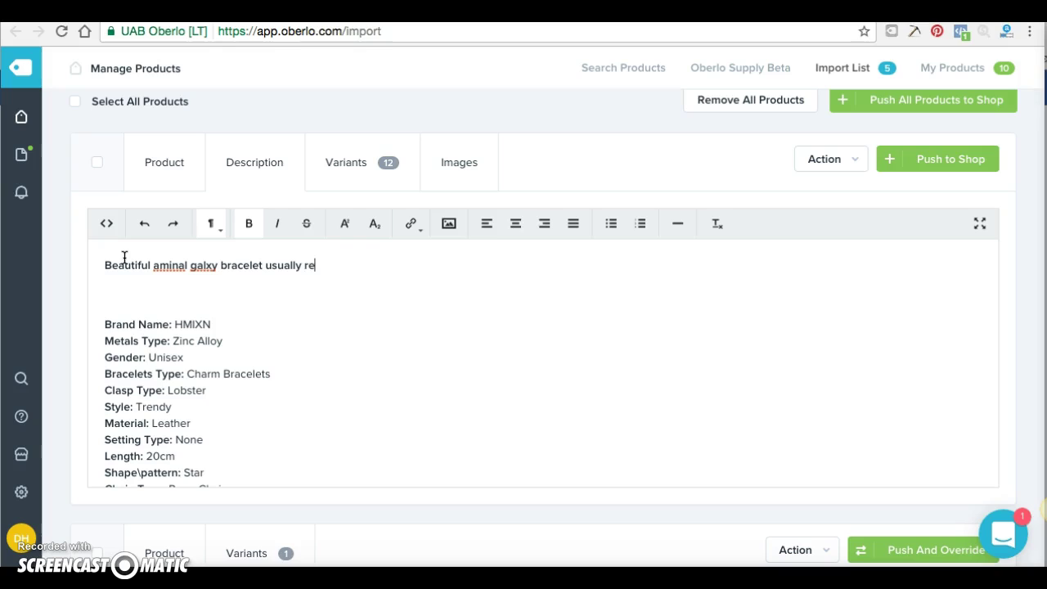
{"action": "type", "text": "tails for"}
{"action": "key", "text": "Return"}
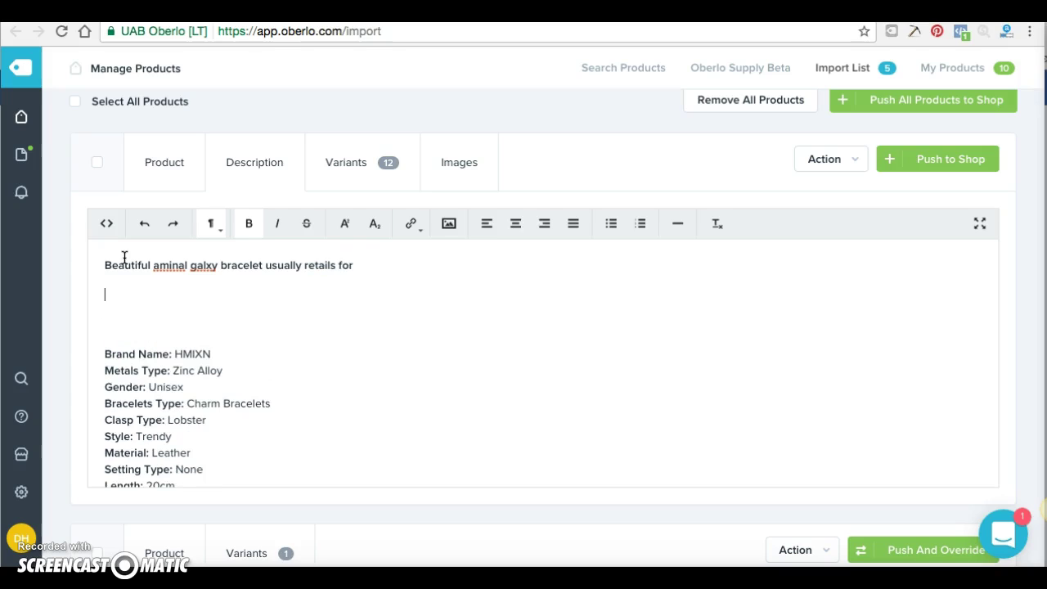
- Add the description lines "$12.95 but we are offering them" and "for a limited only for $7.95"
{"action": "type", "text": "$12.95 but we ar"}
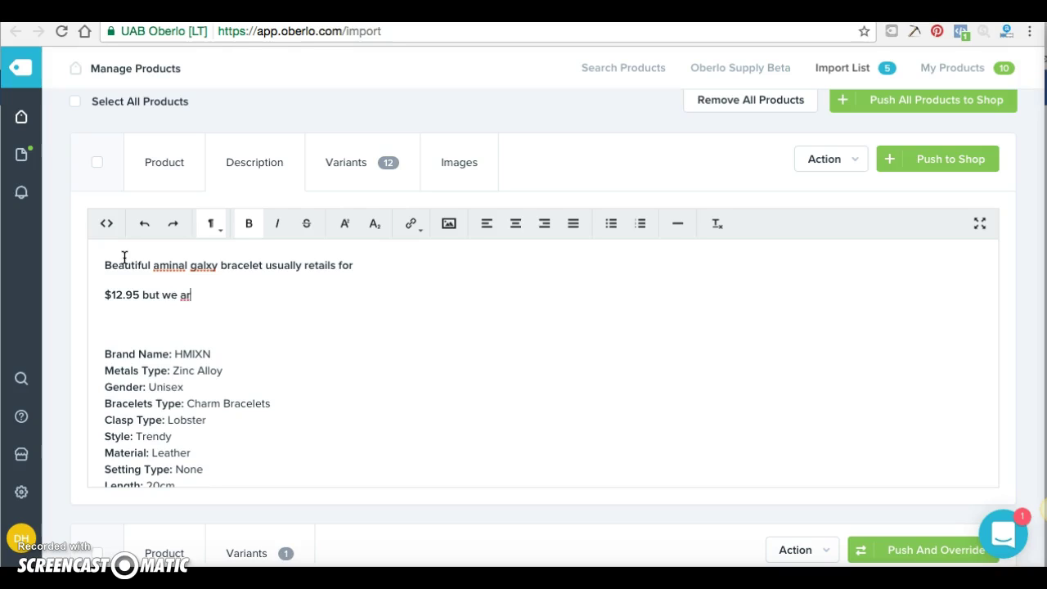
{"action": "type", "text": "e offering them"}
{"action": "key", "text": "Return"}
{"action": "type", "text": "for a limit"}
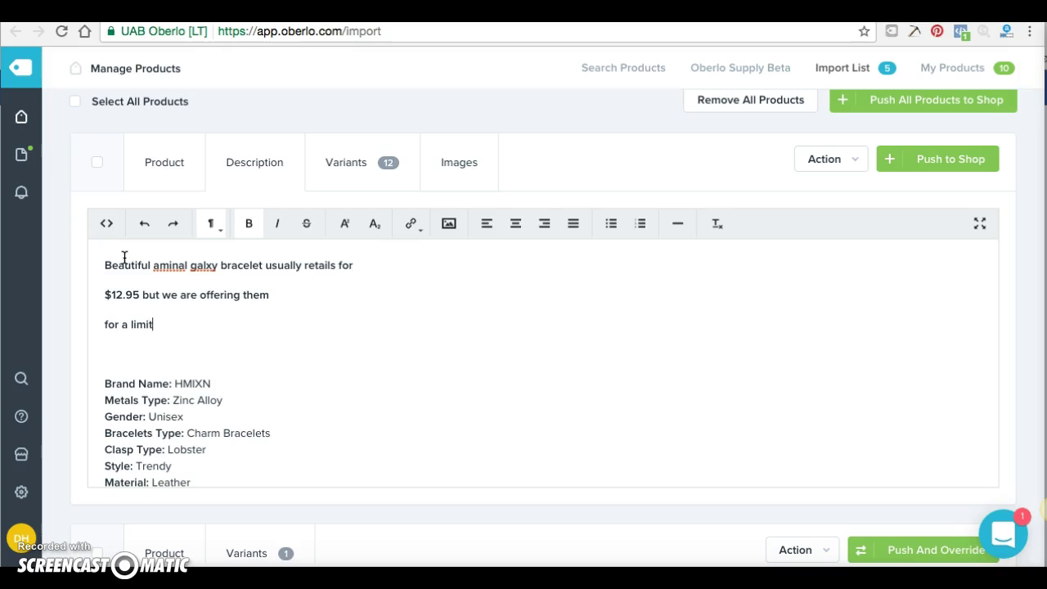
{"action": "type", "text": "ed only for $7.95"}
{"action": "key", "text": "Return"}
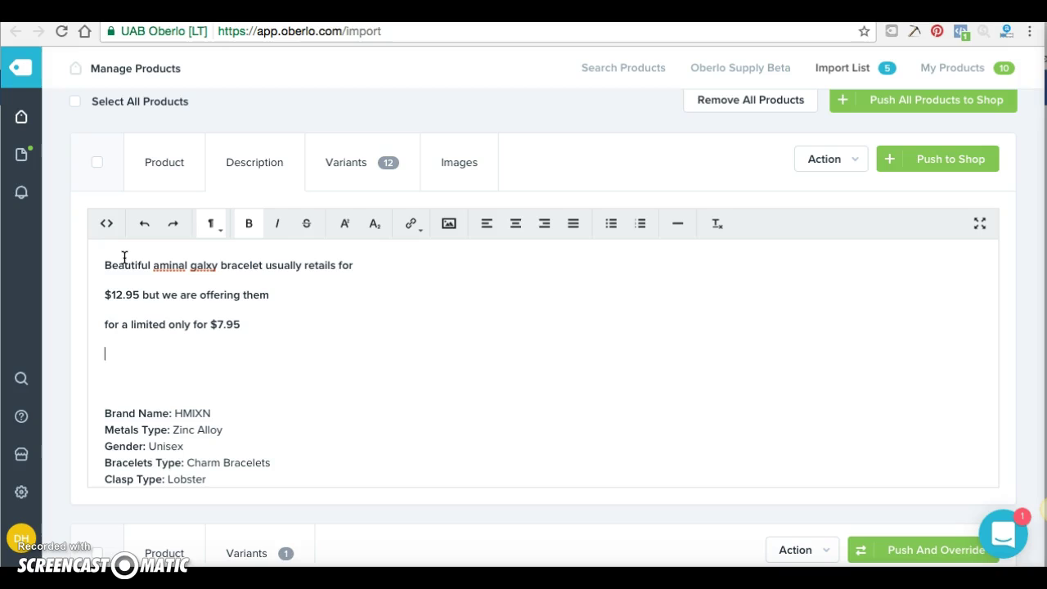
{"action": "scroll", "coordinate": [124, 256], "scroll_direction": "down", "scroll_amount": 5}
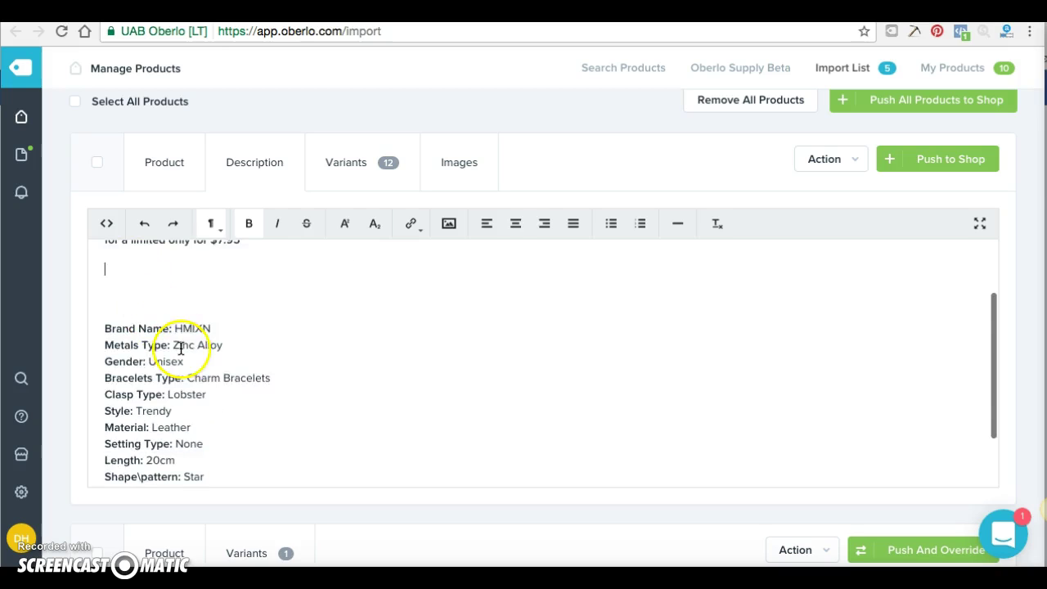
{"action": "scroll", "coordinate": [147, 335], "scroll_direction": "up", "scroll_amount": 2}
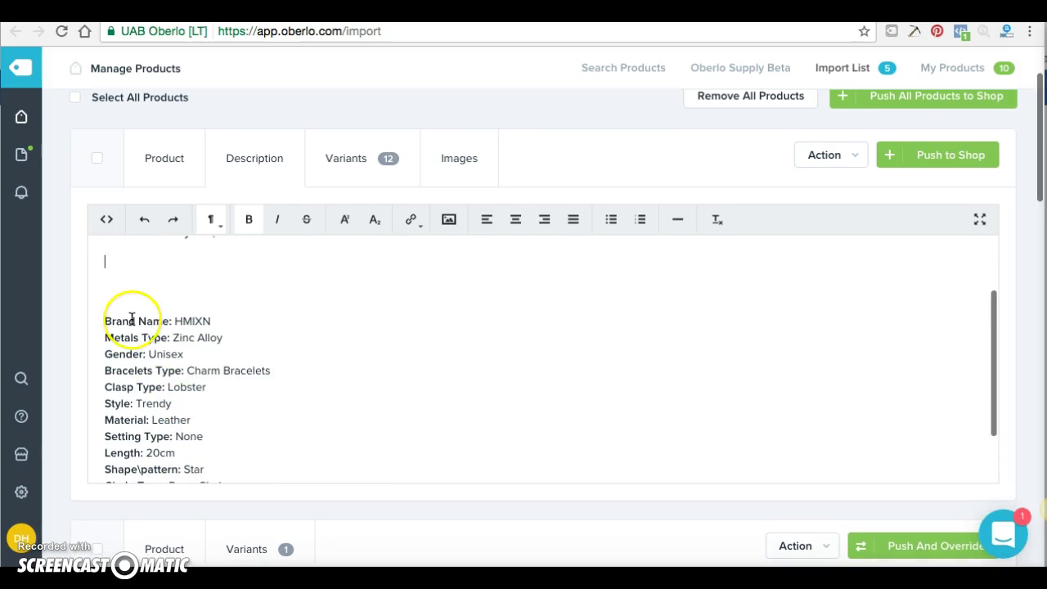
- Start a "Descr" line above the bracelet's specifications and insert the line "Any galaxy lover would love this bracelet" before it
{"action": "type", "text": "De"}
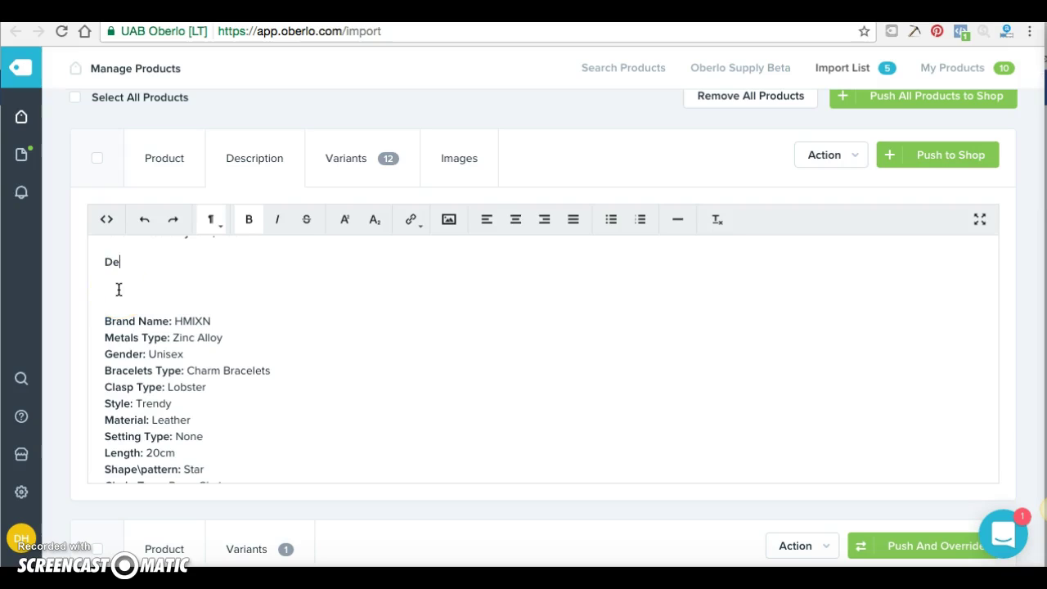
{"action": "type", "text": "scr"}
{"action": "scroll", "coordinate": [117, 288], "scroll_direction": "up", "scroll_amount": 2}
{"action": "left_click", "coordinate": [259, 299]}
{"action": "key", "text": "Return"}
{"action": "type", "text": "Any"}
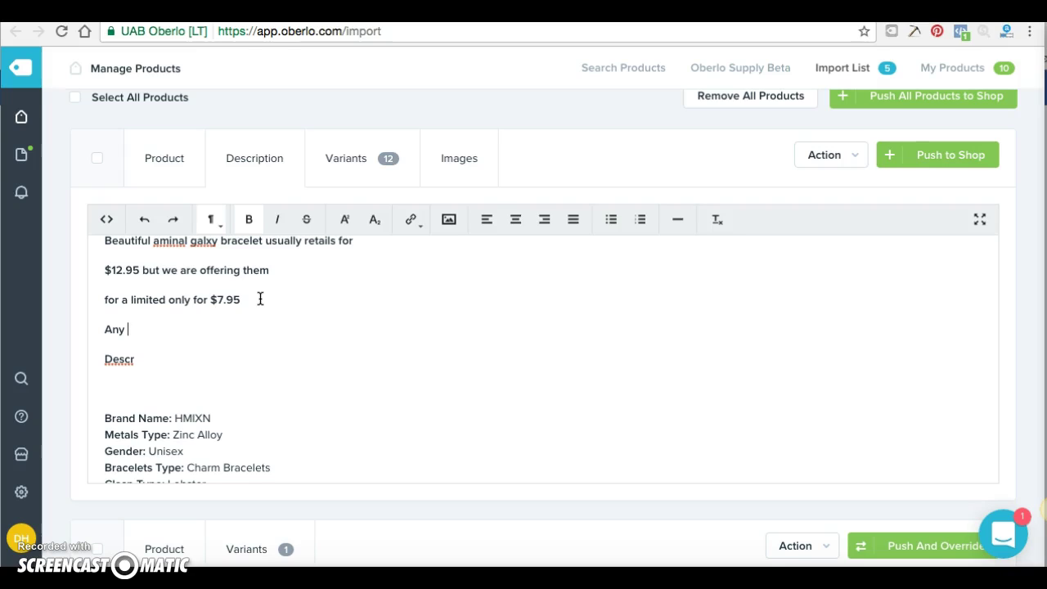
{"action": "left_click", "coordinate": [133, 333]}
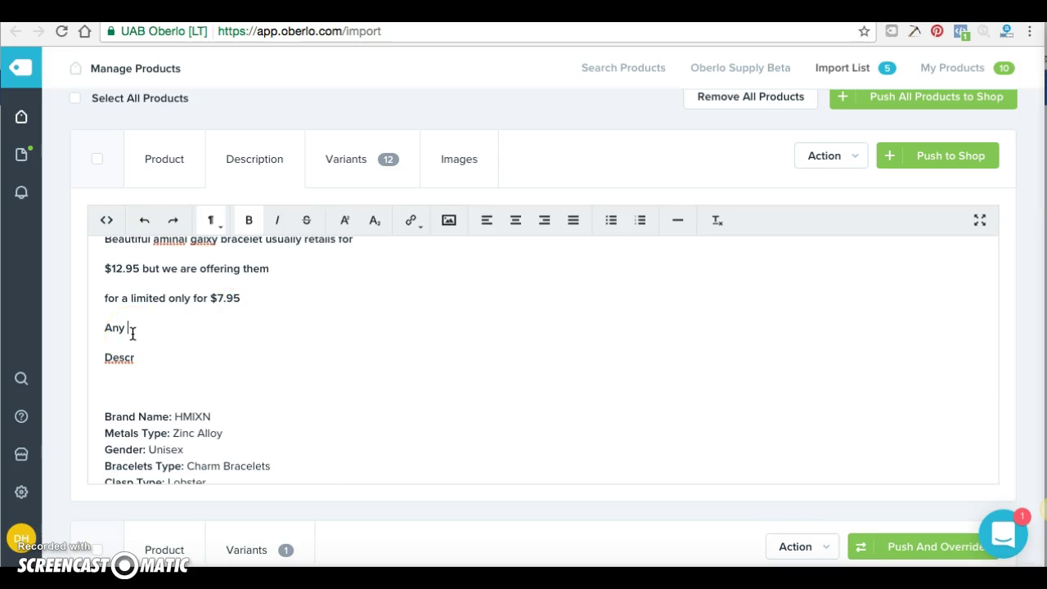
{"action": "type", "text": "gala"}
{"action": "type", "text": "ax"}
{"action": "type", "text": "y lover "}
{"action": "type", "text": "wou"}
{"action": "type", "text": "ld love this b"}
{"action": "type", "text": "race"}
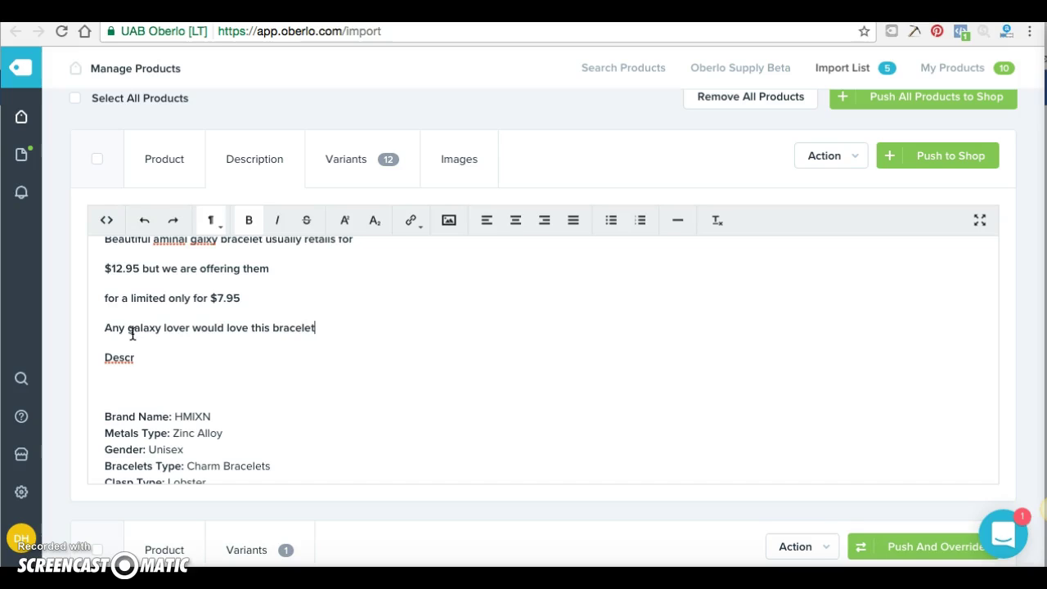
{"action": "type", "text": "let"}
- Complete the heading as "Description" and delete the blank line and the Brand Name line beneath it
{"action": "left_click", "coordinate": [169, 361]}
{"action": "type", "text": "iption"}
{"action": "left_click", "coordinate": [145, 410]}
{"action": "left_click", "coordinate": [126, 383]}
{"action": "key", "text": "BackSpace"}
{"action": "key", "text": "BackSpace"}
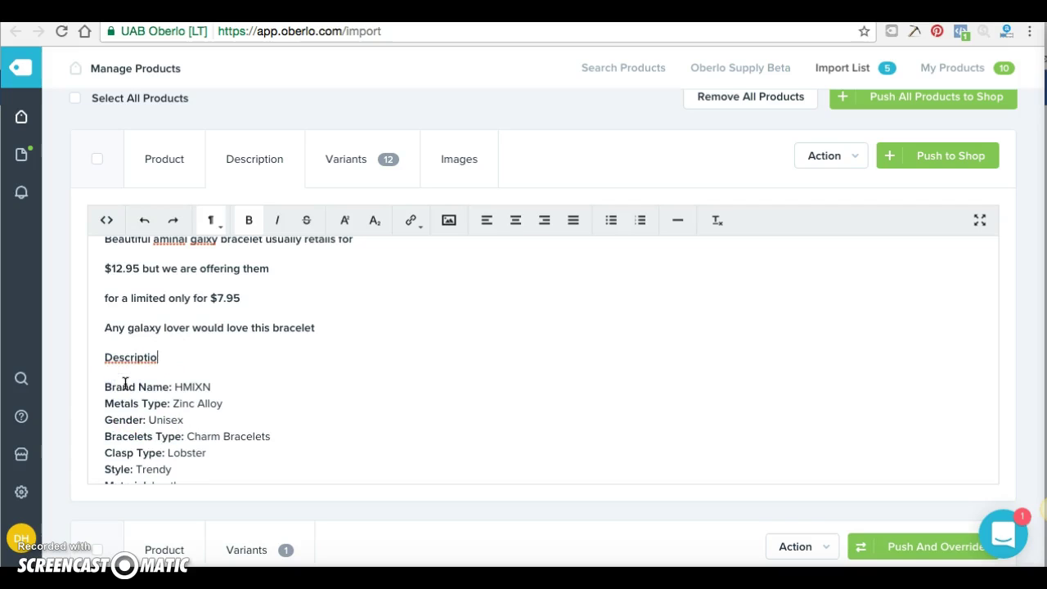
{"action": "left_click_drag", "start_coordinate": [89, 392], "coordinate": [306, 390]}
{"action": "key", "text": "BackSpace"}
{"action": "key", "text": "BackSpace"}
{"action": "type", "text": "n"}
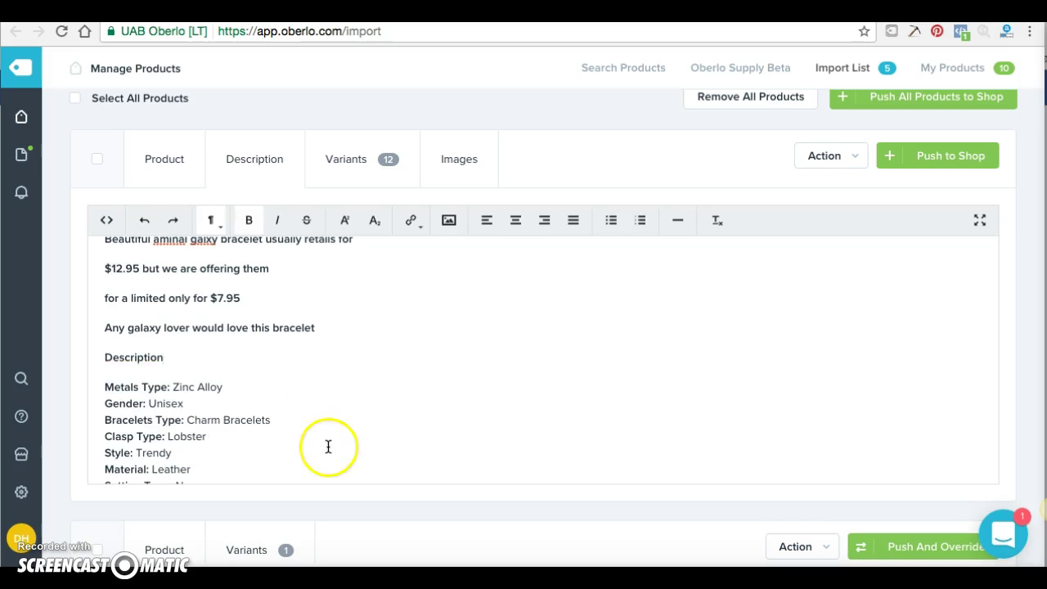
- Delete the Gender and Setting Type lines from the bracelet's specifications
{"action": "scroll", "coordinate": [328, 446], "scroll_direction": "down", "scroll_amount": 2}
{"action": "left_click_drag", "start_coordinate": [90, 345], "coordinate": [261, 344]}
{"action": "key", "text": "BackSpace"}
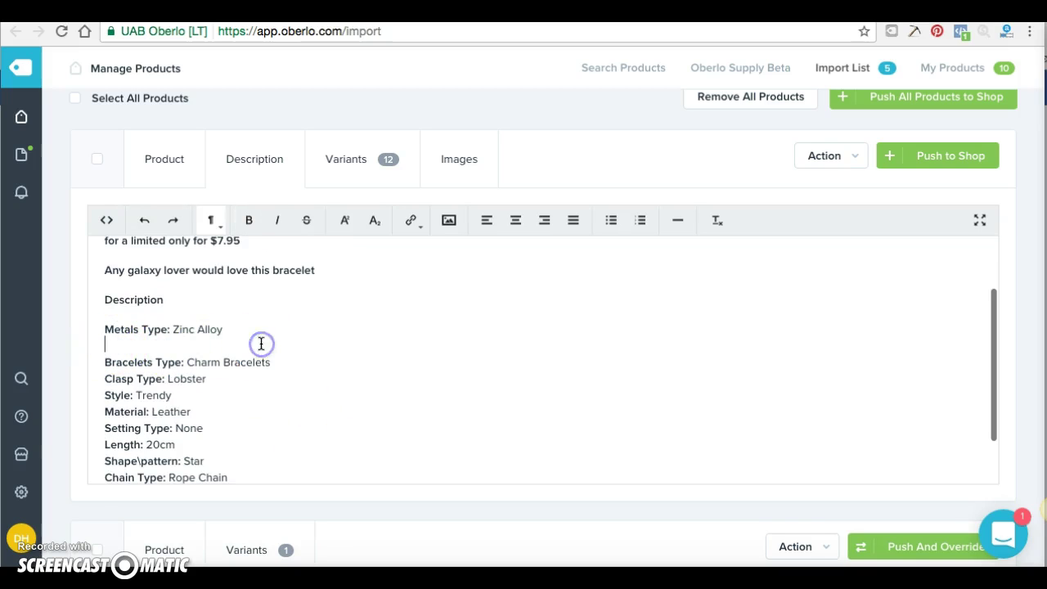
{"action": "key", "text": "BackSpace"}
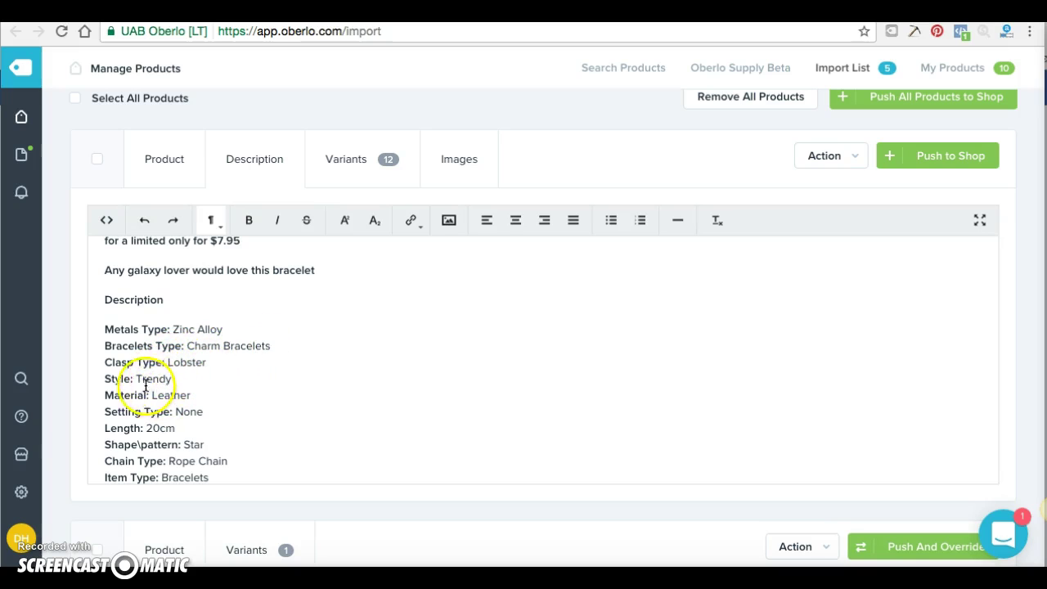
{"action": "scroll", "coordinate": [147, 385], "scroll_direction": "down", "scroll_amount": 1}
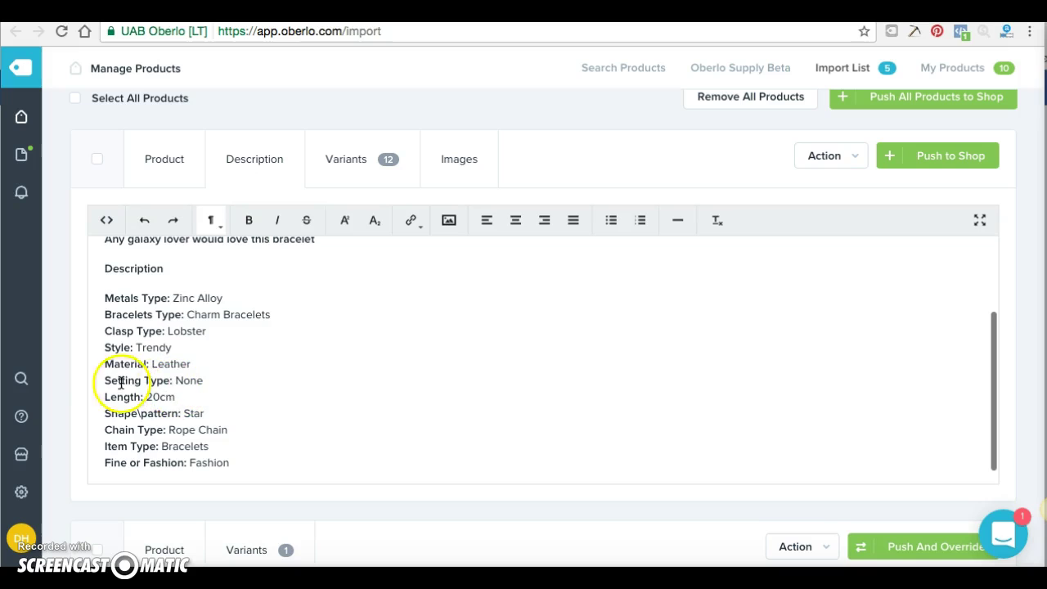
{"action": "left_click_drag", "start_coordinate": [92, 381], "coordinate": [234, 381]}
{"action": "key", "text": "BackSpace"}
{"action": "key", "text": "BackSpace"}
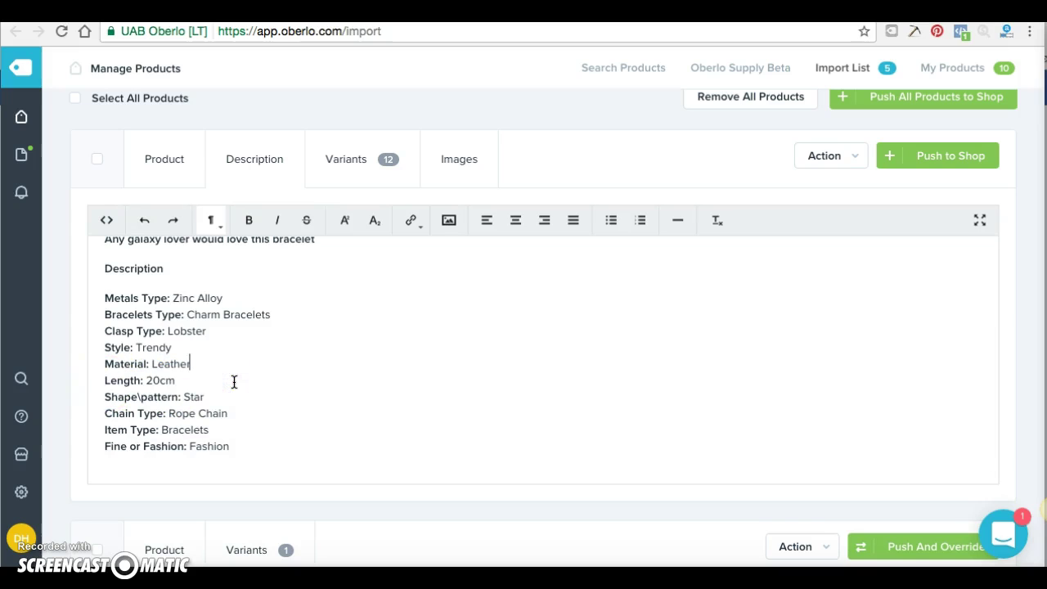
- Add the line "Please allow 2-4 weeks for shipping" below the Fine or Fashion line, with blank space above it
{"action": "scroll", "coordinate": [169, 374], "scroll_direction": "down", "scroll_amount": 1}
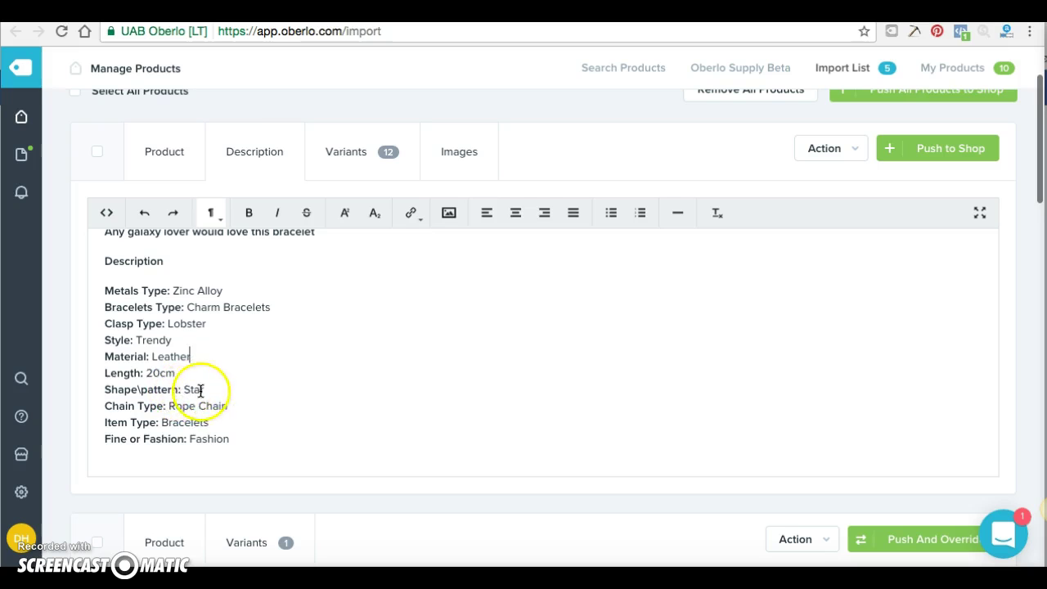
{"action": "scroll", "coordinate": [194, 414], "scroll_direction": "down", "scroll_amount": 1}
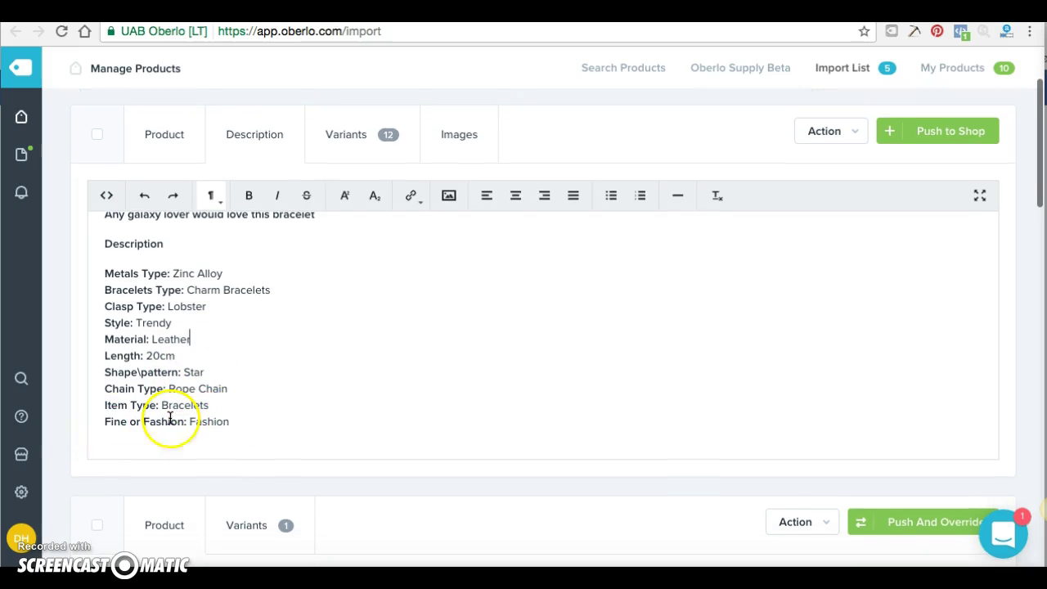
{"action": "left_click", "coordinate": [243, 425]}
{"action": "key", "text": "Return"}
{"action": "key", "text": "Return"}
{"action": "key", "text": "Return"}
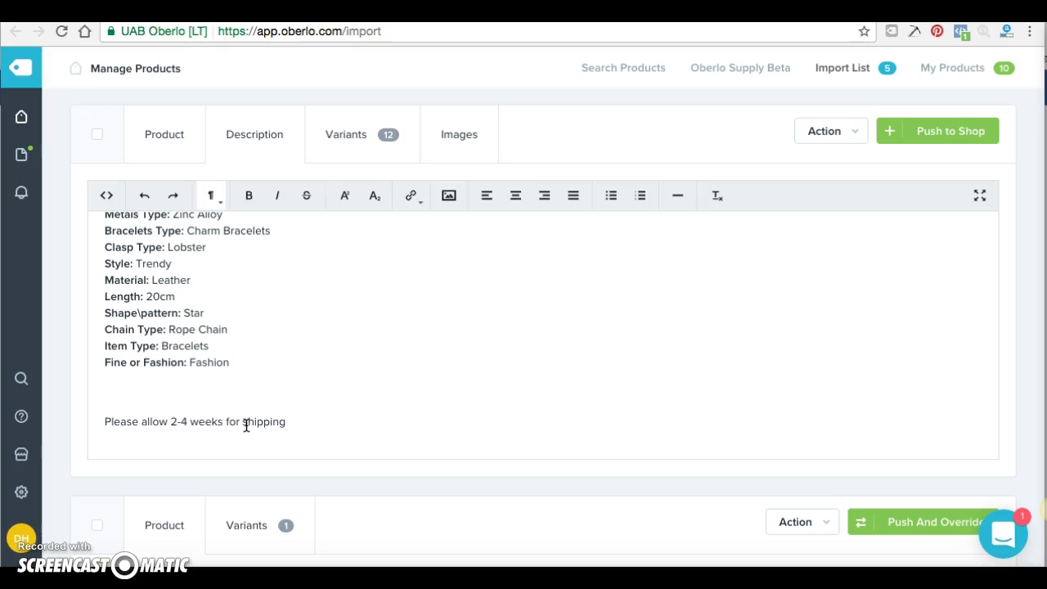
- Add the closing lines "Resistance Free Refund No Questions Asked" and "within 14 days" below the shipping note
{"action": "key", "text": "Return"}
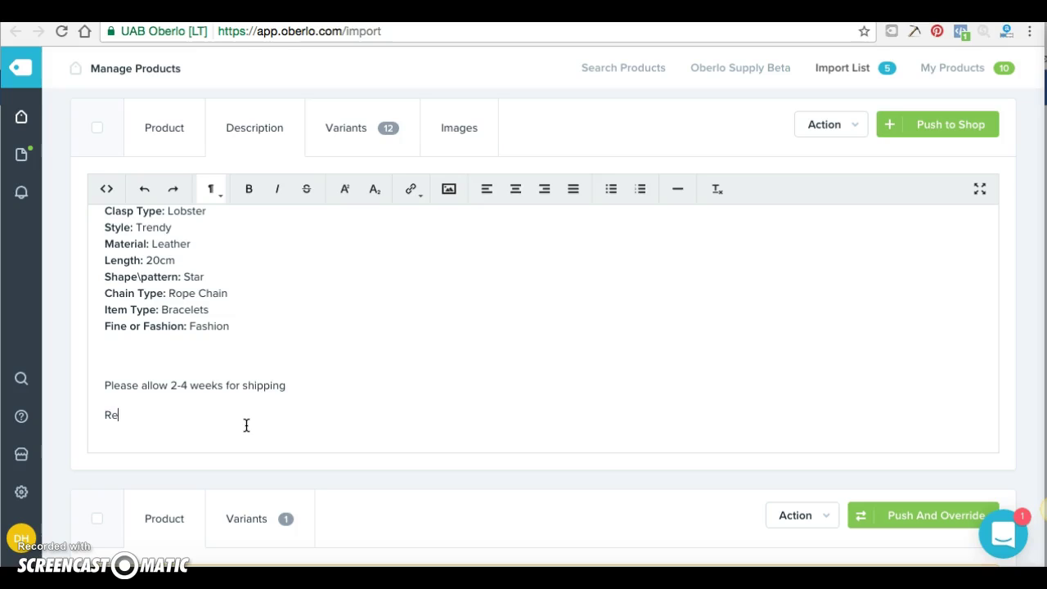
{"action": "key", "text": "BackSpace"}
{"action": "key", "text": "BackSpace"}
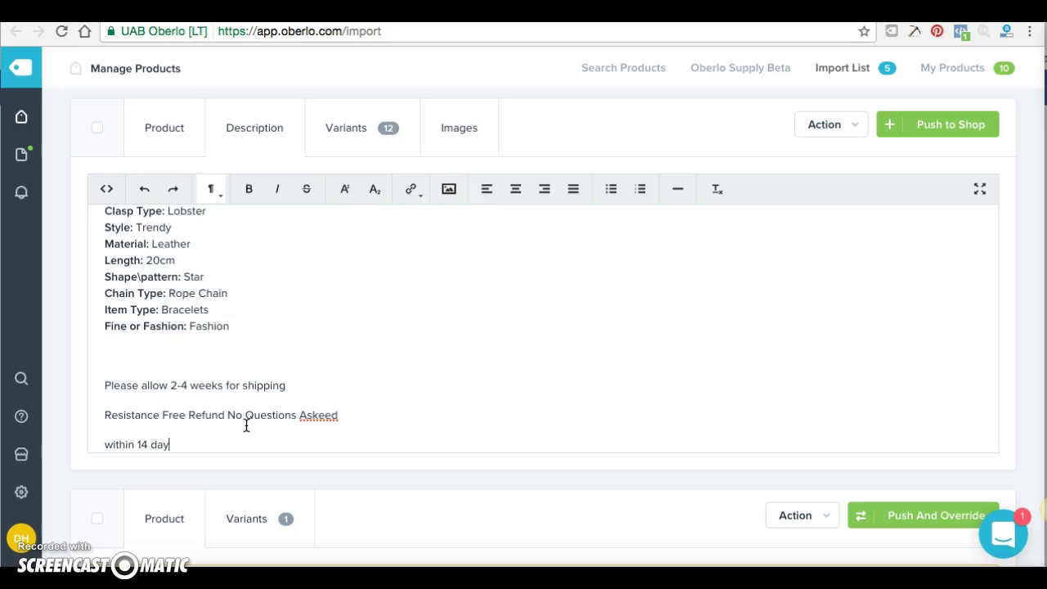
{"action": "left_click", "coordinate": [332, 417]}
{"action": "key", "text": "BackSpace"}
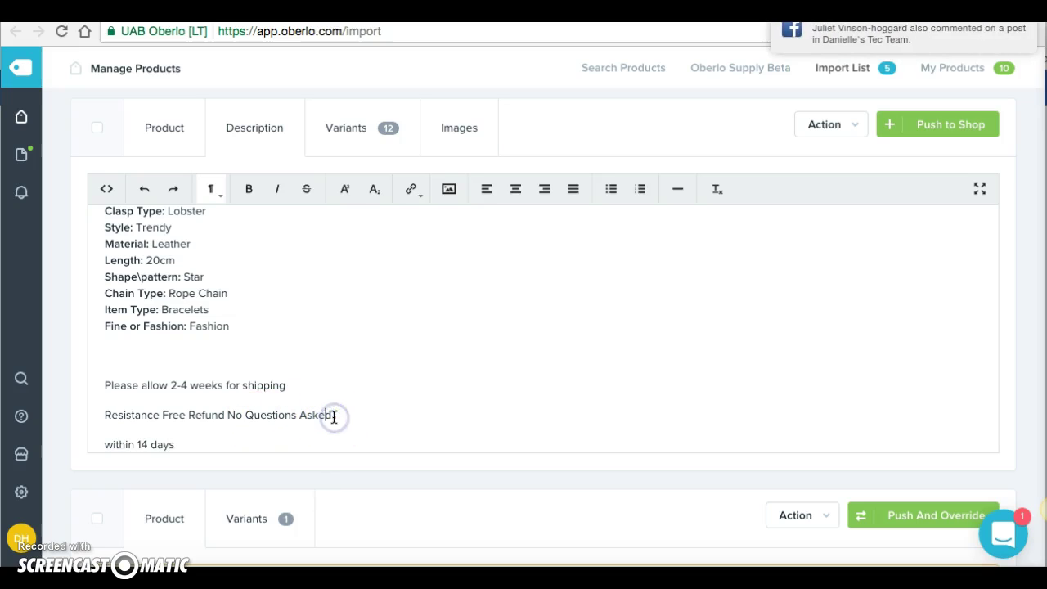
{"action": "left_click", "coordinate": [351, 435]}
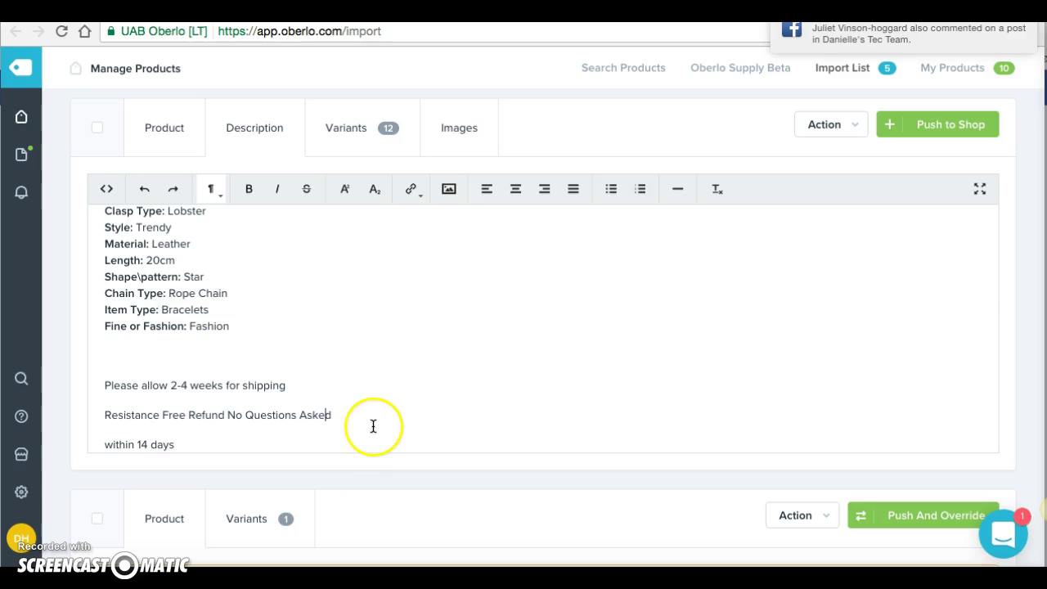
- Review the bracelet's whole description, from the opening sales lines to the refund note
{"action": "scroll", "coordinate": [374, 428], "scroll_direction": "down", "scroll_amount": 1}
{"action": "scroll", "coordinate": [198, 402], "scroll_direction": "down", "scroll_amount": 2}
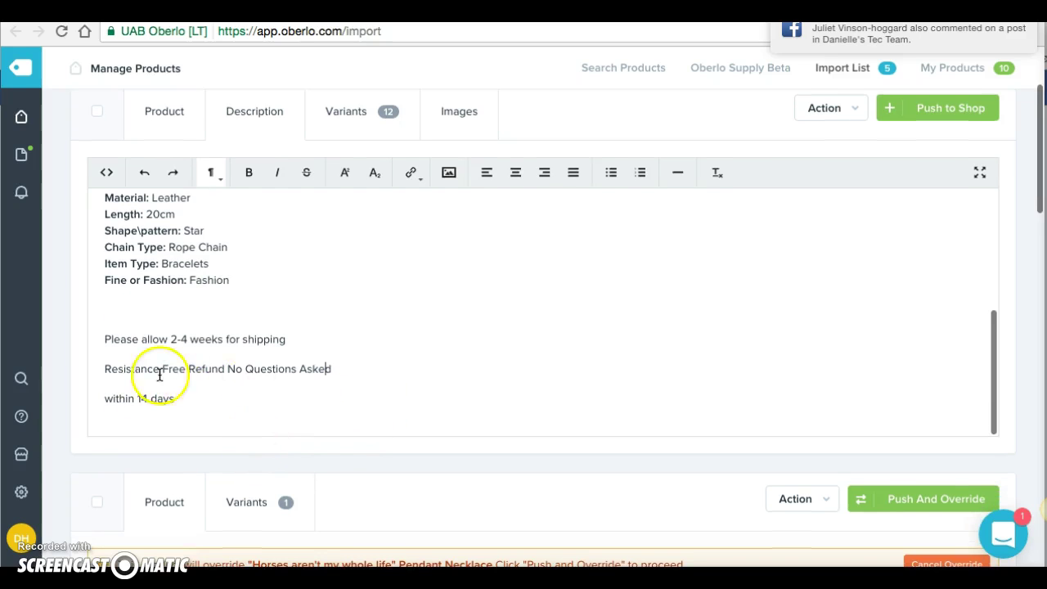
{"action": "scroll", "coordinate": [208, 406], "scroll_direction": "down", "scroll_amount": 1}
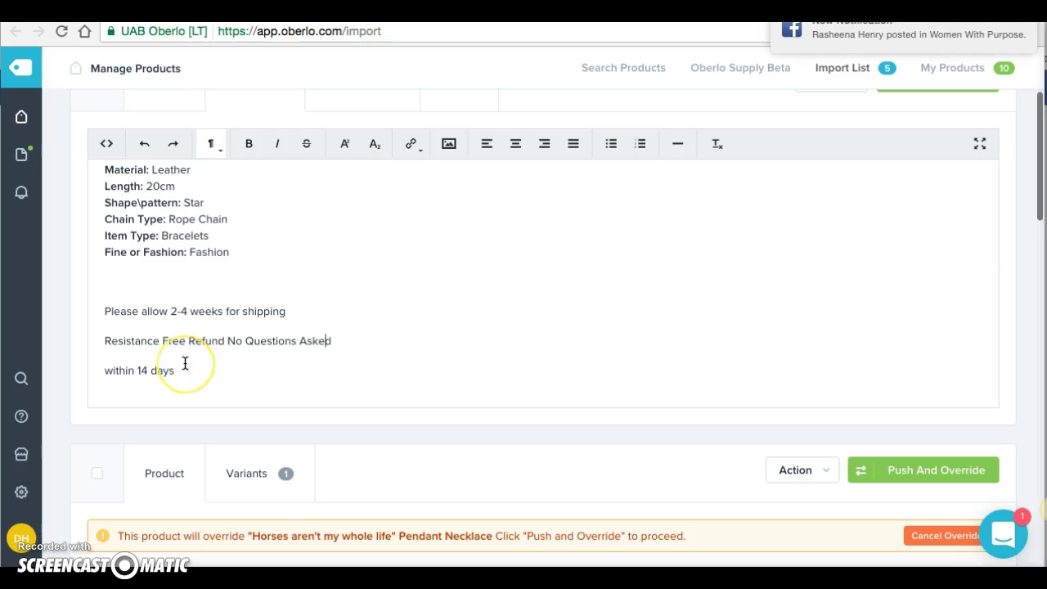
{"action": "scroll", "coordinate": [185, 363], "scroll_direction": "up", "scroll_amount": 2}
{"action": "scroll", "coordinate": [184, 363], "scroll_direction": "down", "scroll_amount": 1}
{"action": "scroll", "coordinate": [185, 363], "scroll_direction": "down", "scroll_amount": 3}
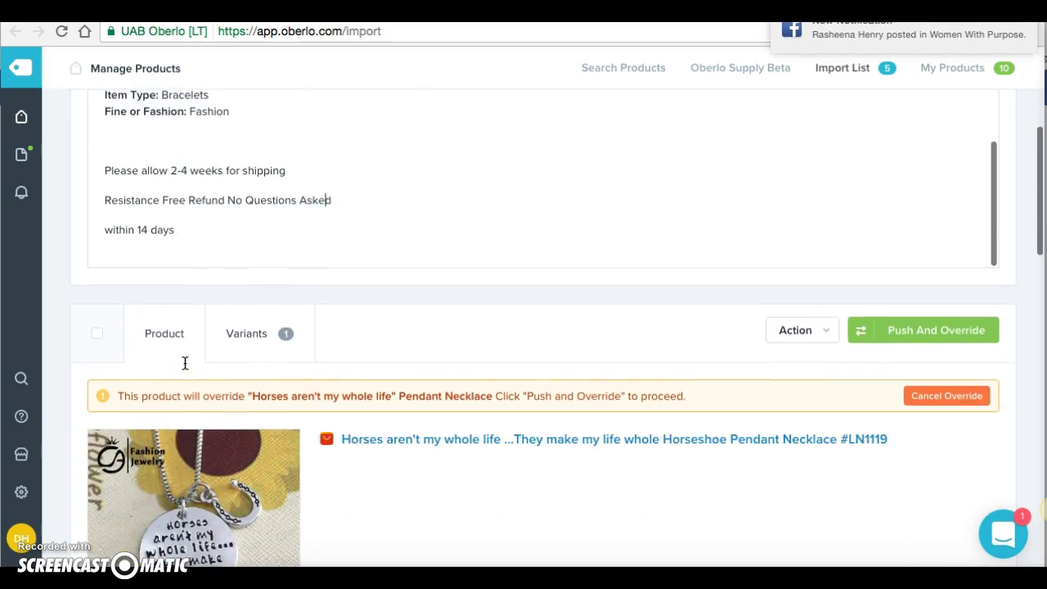
{"action": "scroll", "coordinate": [185, 363], "scroll_direction": "up", "scroll_amount": 3}
{"action": "scroll", "coordinate": [272, 298], "scroll_direction": "up", "scroll_amount": 2}
{"action": "scroll", "coordinate": [303, 355], "scroll_direction": "up", "scroll_amount": 4}
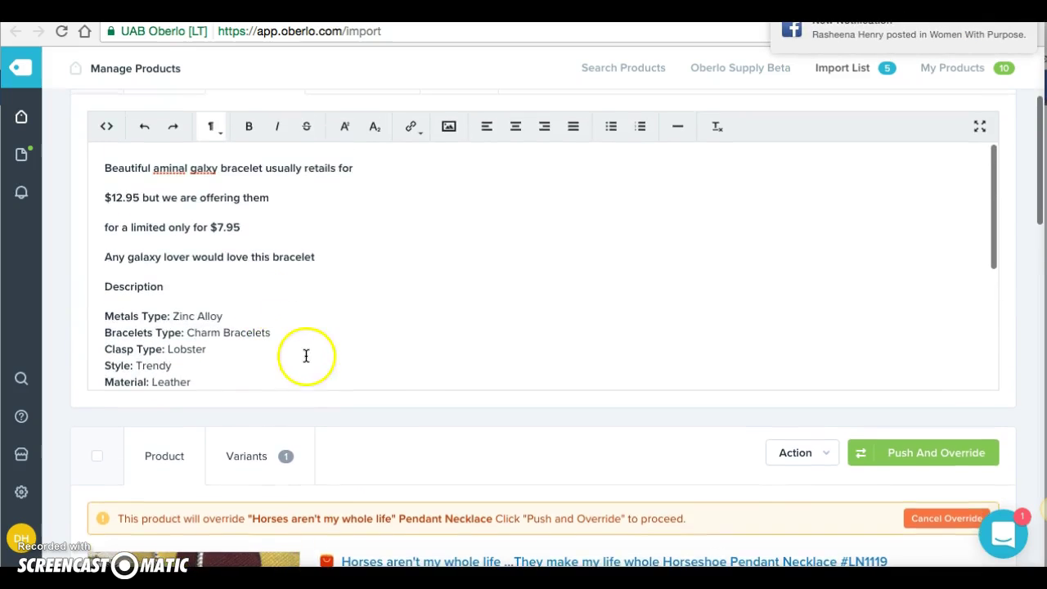
{"action": "scroll", "coordinate": [306, 358], "scroll_direction": "down", "scroll_amount": 3}
{"action": "scroll", "coordinate": [273, 336], "scroll_direction": "up", "scroll_amount": 1}
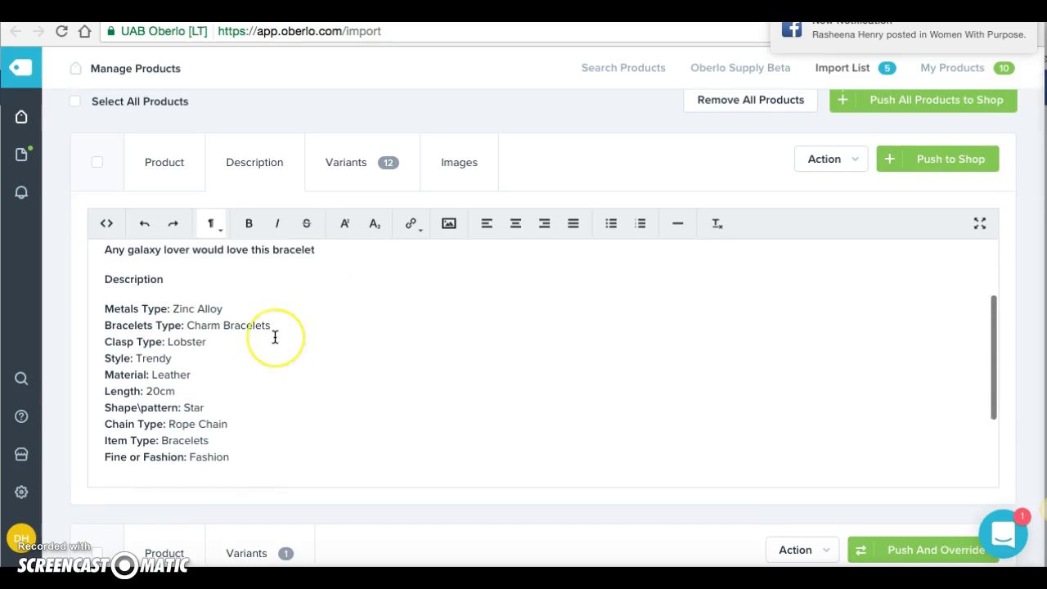
{"action": "scroll", "coordinate": [275, 336], "scroll_direction": "down", "scroll_amount": 2}
{"action": "scroll", "coordinate": [274, 336], "scroll_direction": "up", "scroll_amount": 2}
{"action": "scroll", "coordinate": [274, 337], "scroll_direction": "up", "scroll_amount": 2}
{"action": "scroll", "coordinate": [273, 335], "scroll_direction": "down", "scroll_amount": 1}
{"action": "scroll", "coordinate": [273, 337], "scroll_direction": "up", "scroll_amount": 2}
- Correct the misspelled words in the description's first line to "animal" and "galaxy" using the spelling suggestions
{"action": "left_click", "coordinate": [166, 279]}
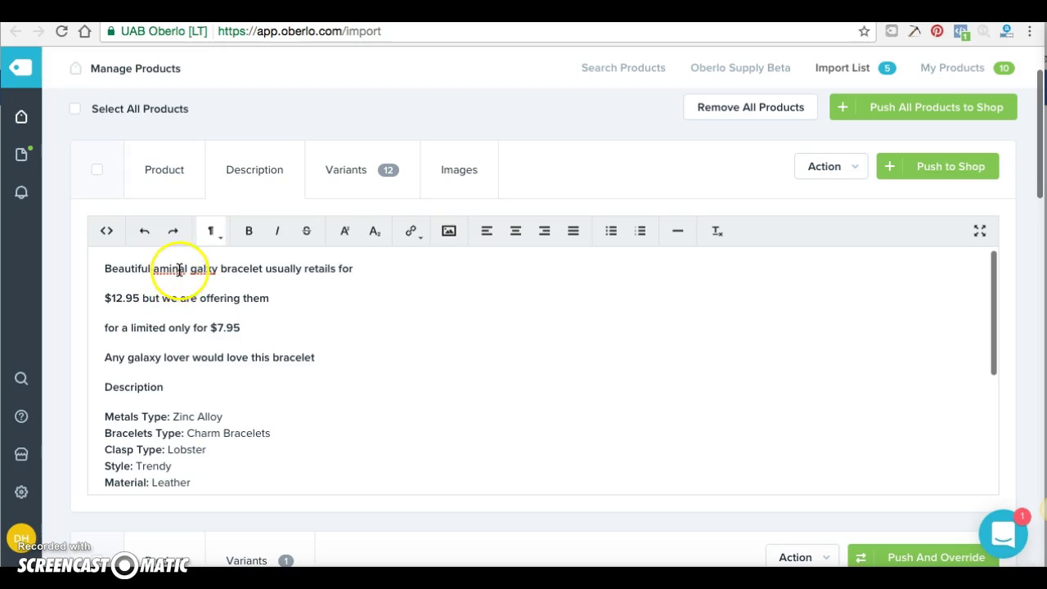
{"action": "right_click", "coordinate": [179, 268]}
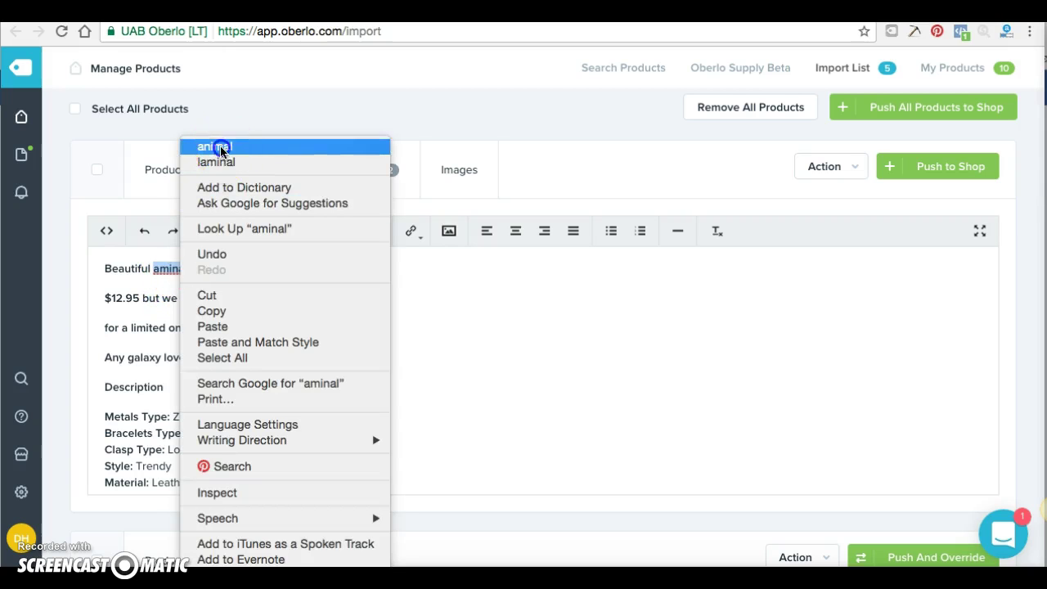
{"action": "left_click", "coordinate": [215, 143]}
{"action": "right_click", "coordinate": [210, 269]}
{"action": "left_click", "coordinate": [256, 155]}
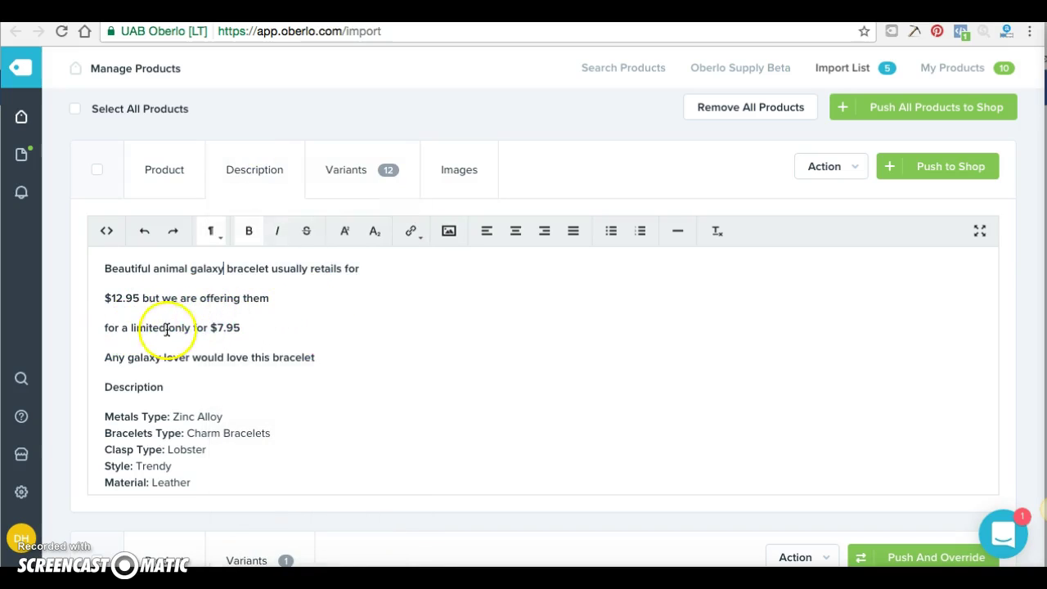
- Add an exclamation mark after "Any galaxy lover would love this bracelet" and check the rest of the description
{"action": "scroll", "coordinate": [250, 341], "scroll_direction": "down", "scroll_amount": 1}
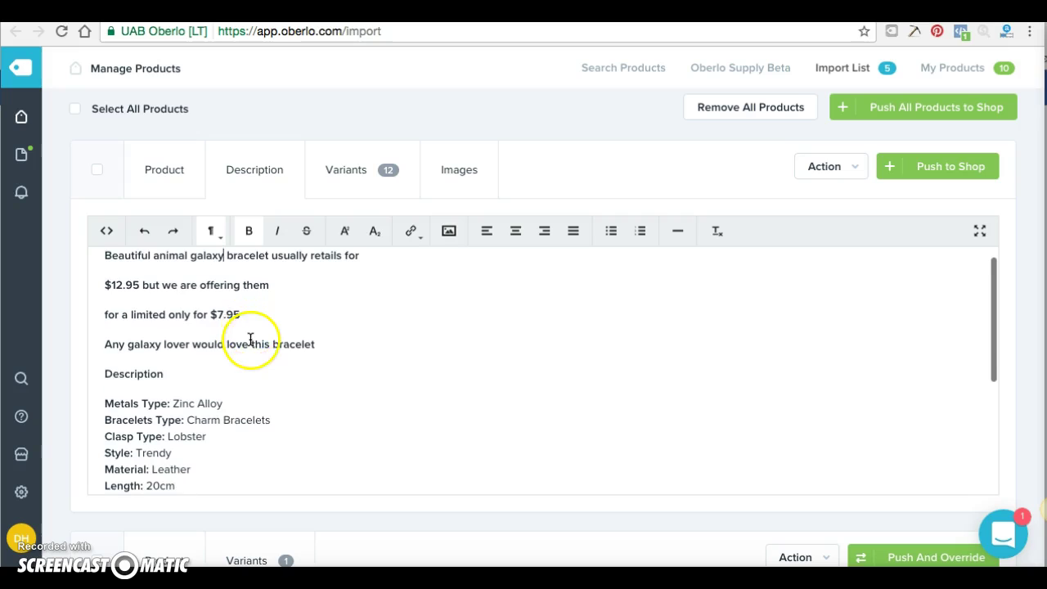
{"action": "left_click", "coordinate": [313, 344]}
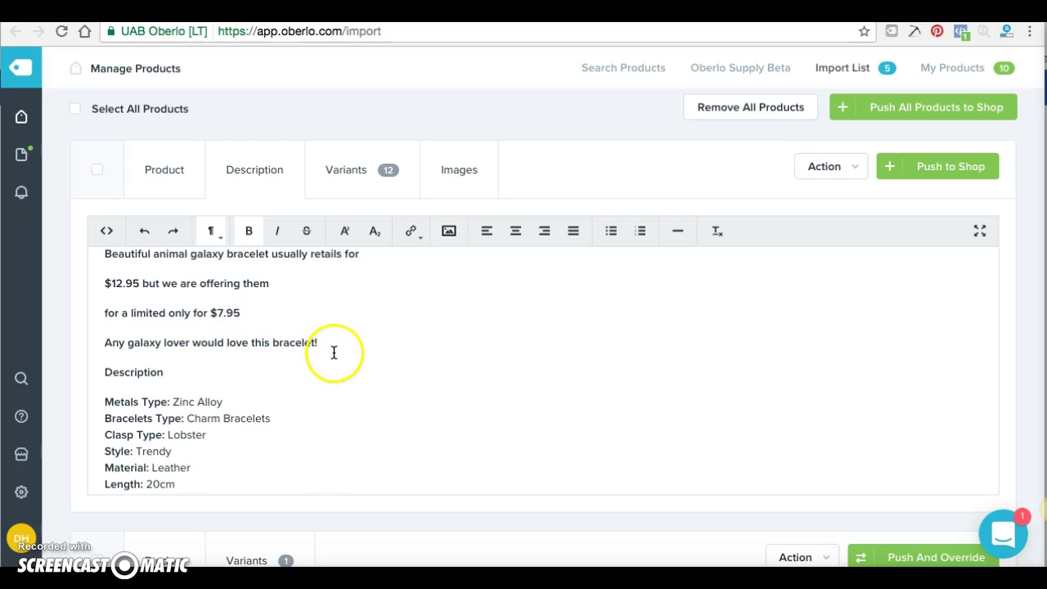
{"action": "scroll", "coordinate": [334, 352], "scroll_direction": "down", "scroll_amount": 5}
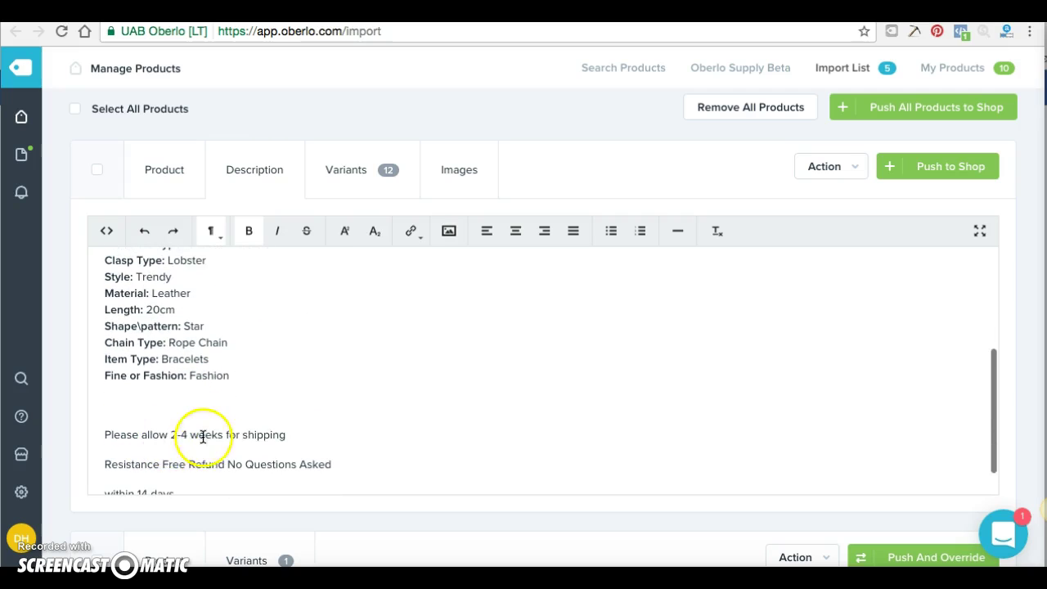
{"action": "scroll", "coordinate": [254, 436], "scroll_direction": "down", "scroll_amount": 1}
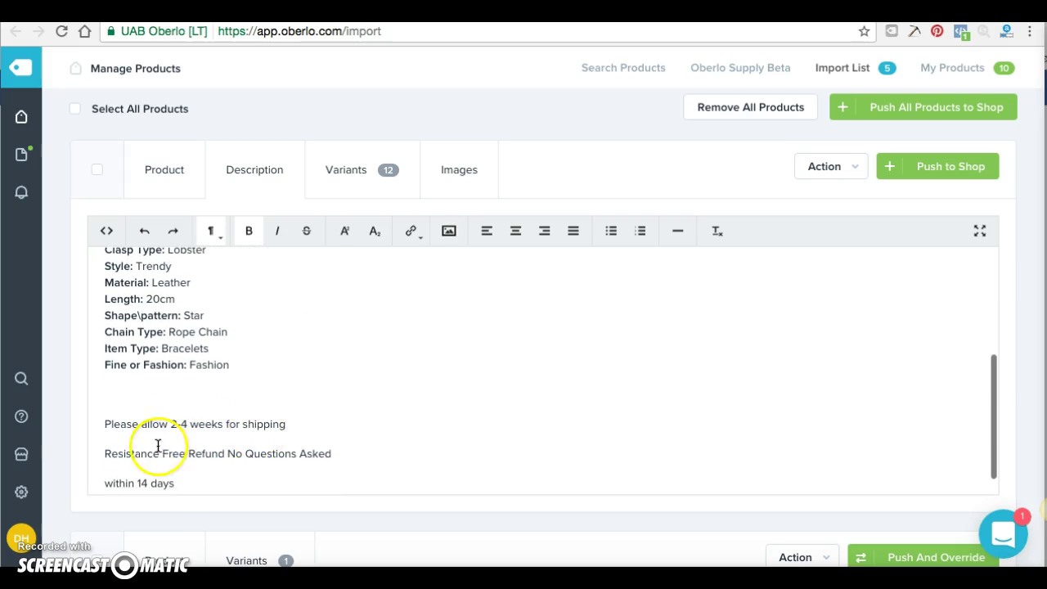
{"action": "scroll", "coordinate": [155, 450], "scroll_direction": "down", "scroll_amount": 1}
{"action": "scroll", "coordinate": [244, 457], "scroll_direction": "down", "scroll_amount": 2}
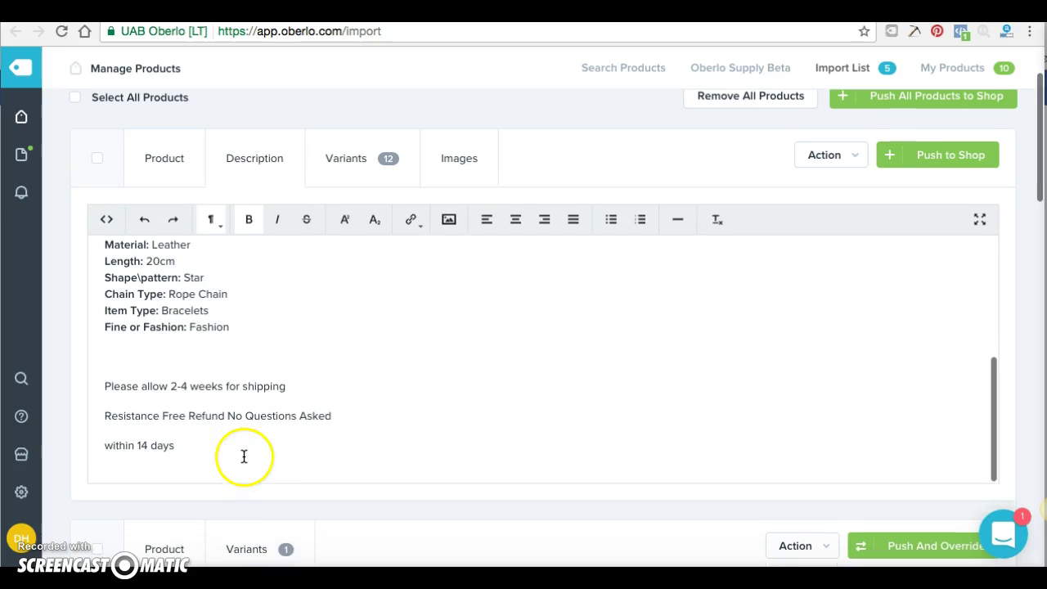
{"action": "scroll", "coordinate": [334, 451], "scroll_direction": "up", "scroll_amount": 5}
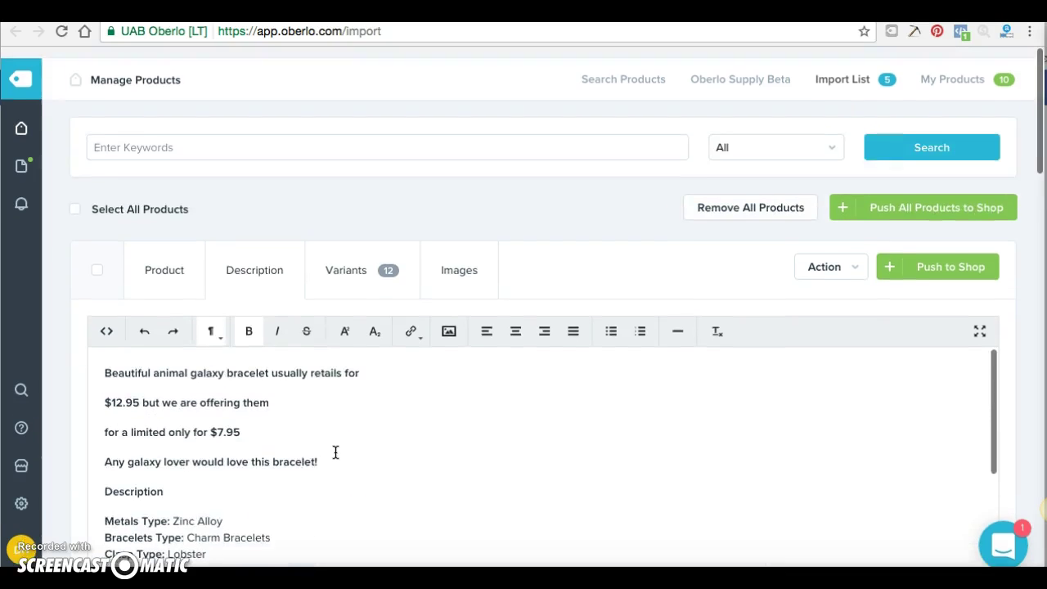
- Open the bracelet's variants and look through their SKUs, metal colors, costs and prices
{"action": "left_click", "coordinate": [346, 258]}
{"action": "scroll", "coordinate": [489, 376], "scroll_direction": "down", "scroll_amount": 4}
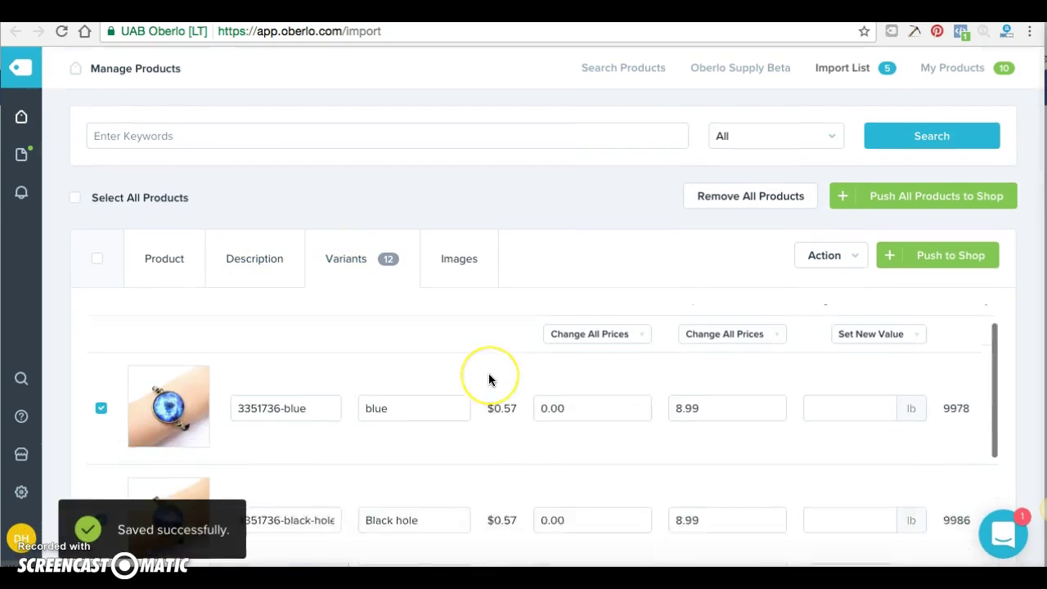
{"action": "scroll", "coordinate": [488, 379], "scroll_direction": "down", "scroll_amount": 5}
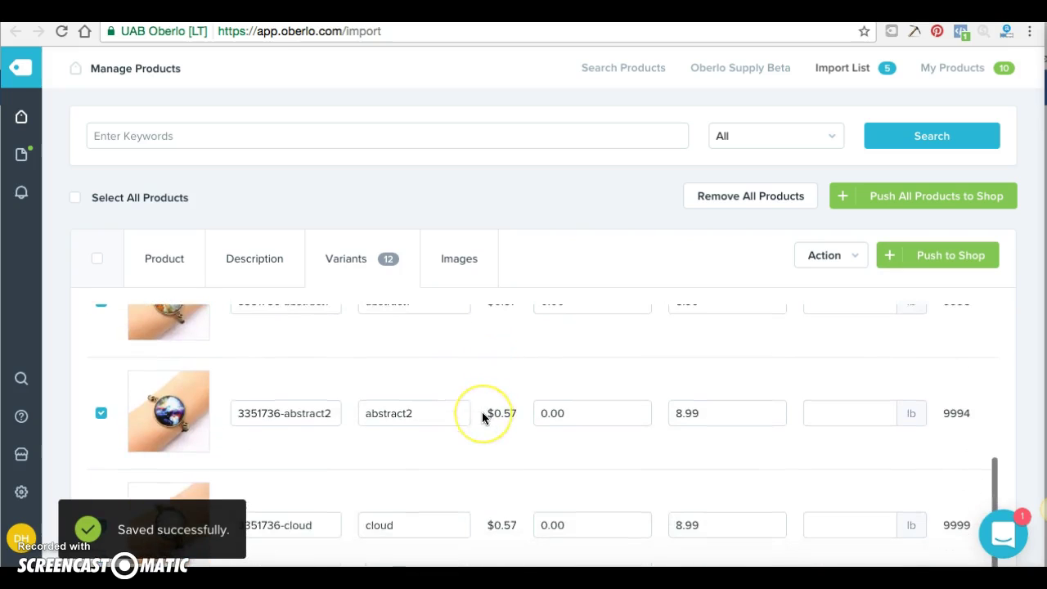
{"action": "scroll", "coordinate": [481, 418], "scroll_direction": "down", "scroll_amount": 3}
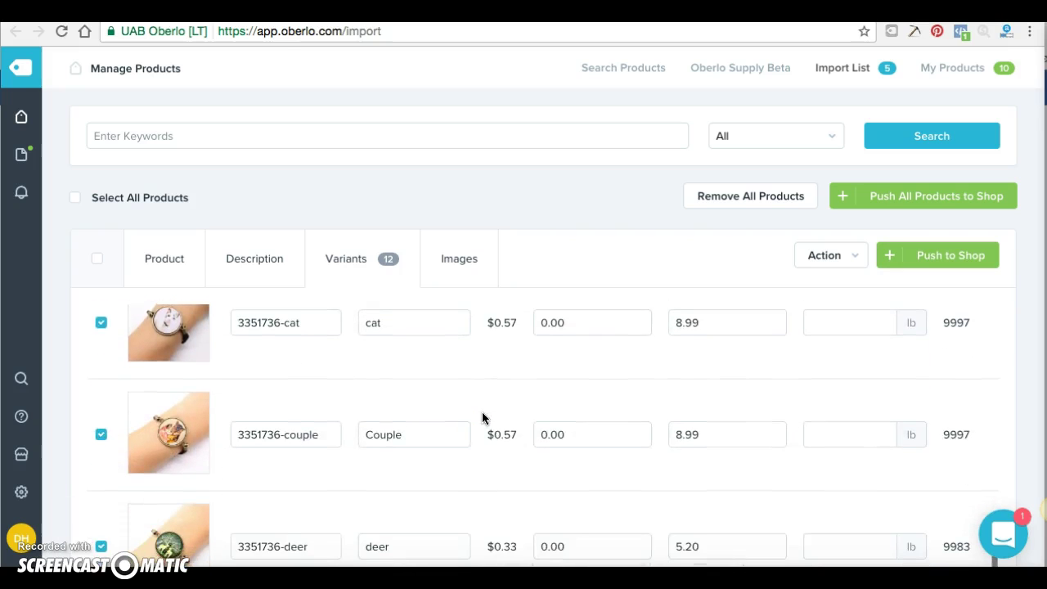
{"action": "scroll", "coordinate": [482, 418], "scroll_direction": "up", "scroll_amount": 12}
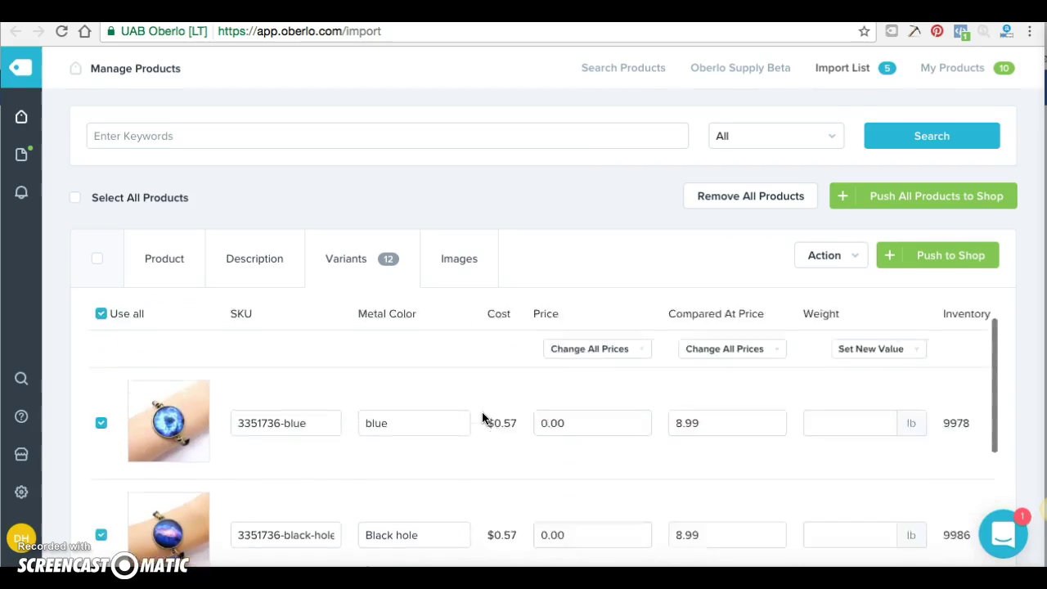
- Look through all the bracelet's variants down to the owl, comparing their costs and prices
{"action": "scroll", "coordinate": [481, 418], "scroll_direction": "down", "scroll_amount": 15}
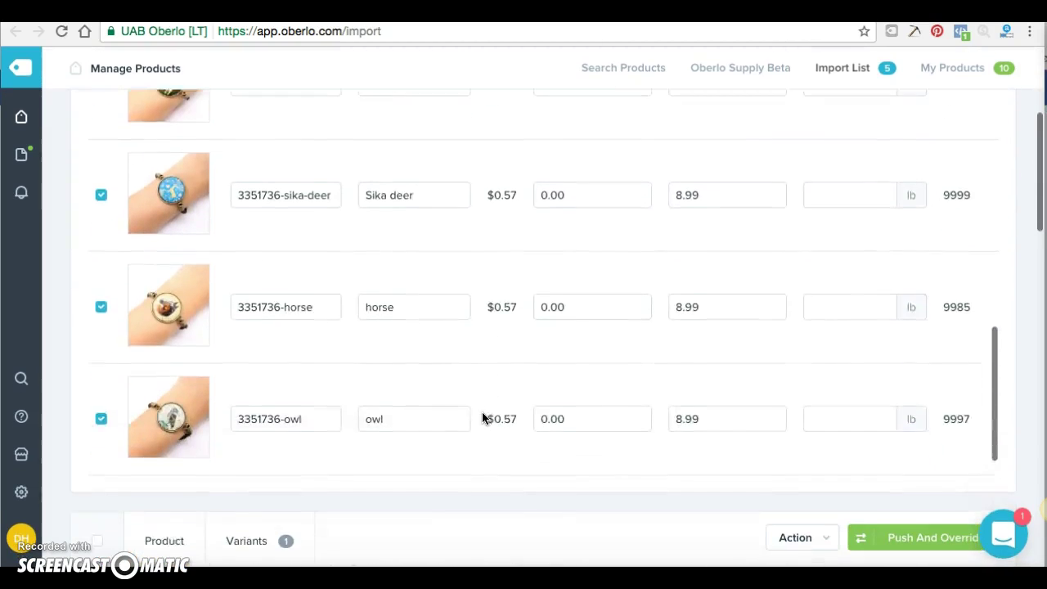
{"action": "scroll", "coordinate": [490, 319], "scroll_direction": "up", "scroll_amount": 2}
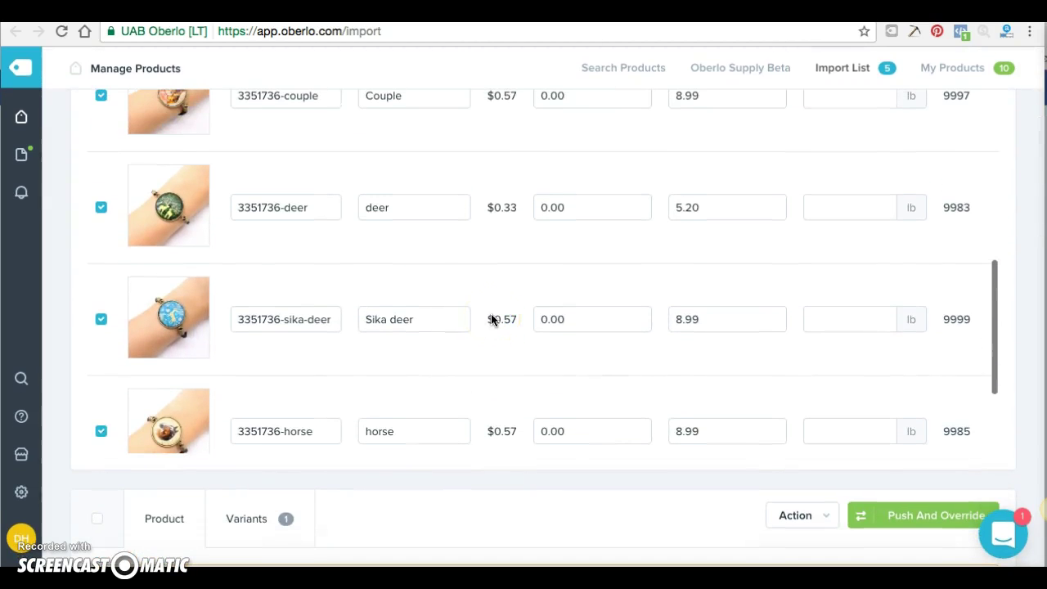
{"action": "scroll", "coordinate": [490, 319], "scroll_direction": "down", "scroll_amount": 1}
{"action": "scroll", "coordinate": [491, 319], "scroll_direction": "up", "scroll_amount": 10}
{"action": "left_click", "coordinate": [504, 374]}
{"action": "scroll", "coordinate": [503, 374], "scroll_direction": "up", "scroll_amount": 3}
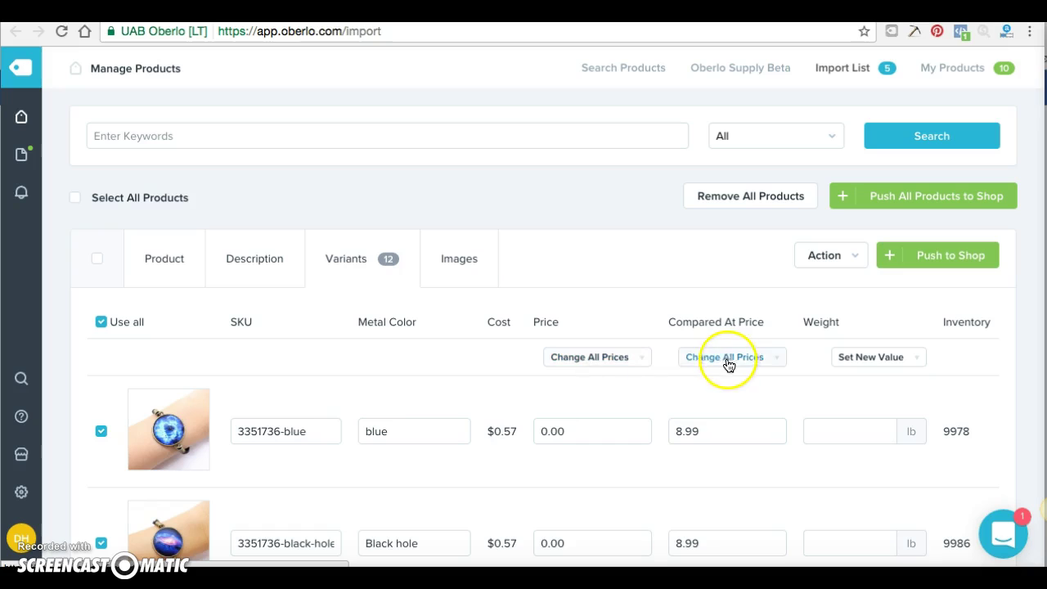
- Check the prices quoted in the description and set the price of all bracelet variants to 12.95
{"action": "left_click", "coordinate": [627, 360]}
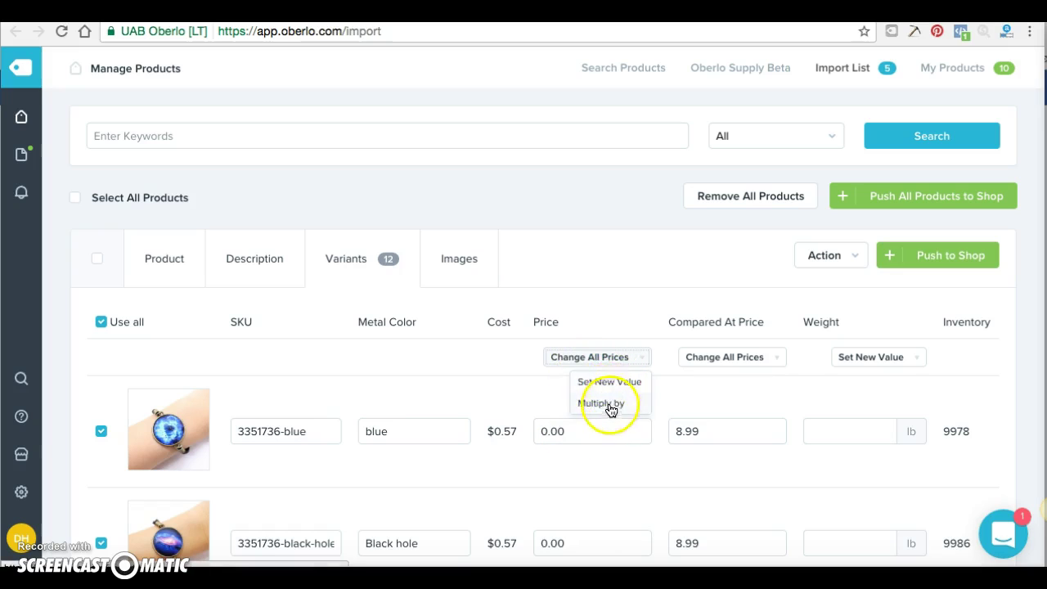
{"action": "left_click", "coordinate": [605, 383]}
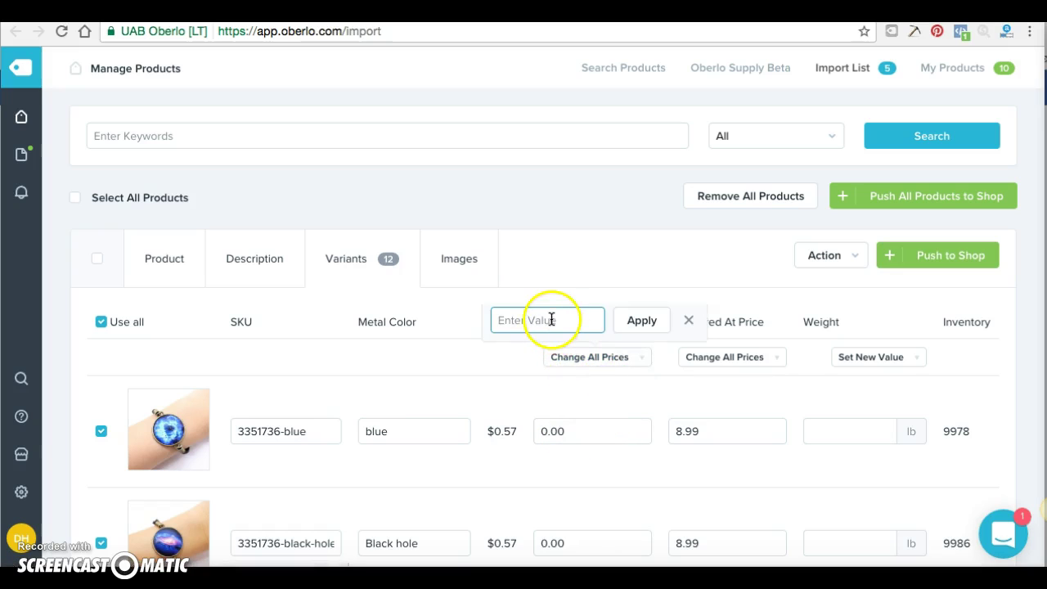
{"action": "left_click", "coordinate": [262, 244]}
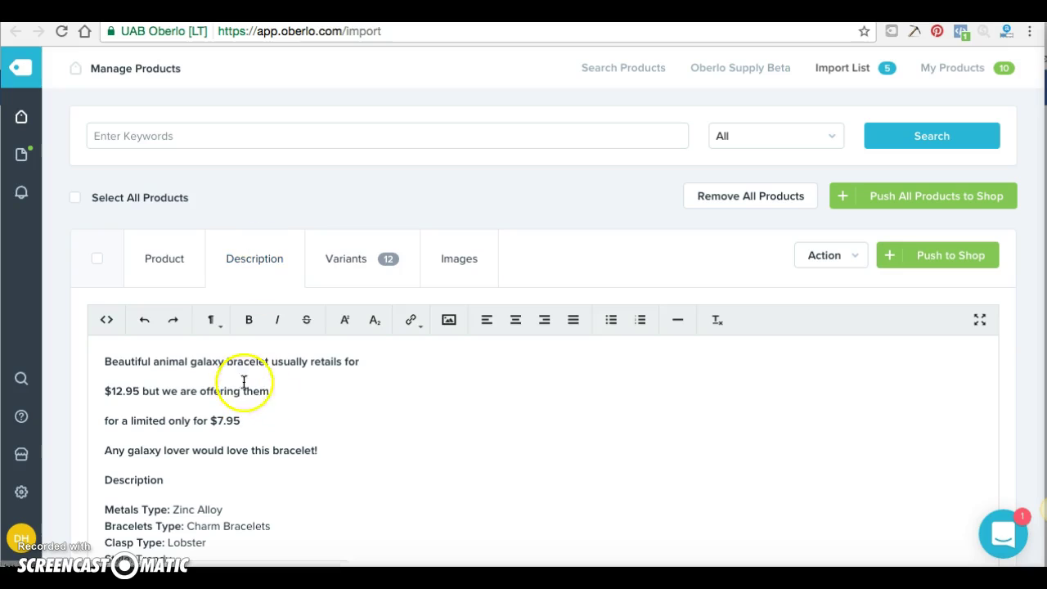
{"action": "left_click", "coordinate": [337, 273]}
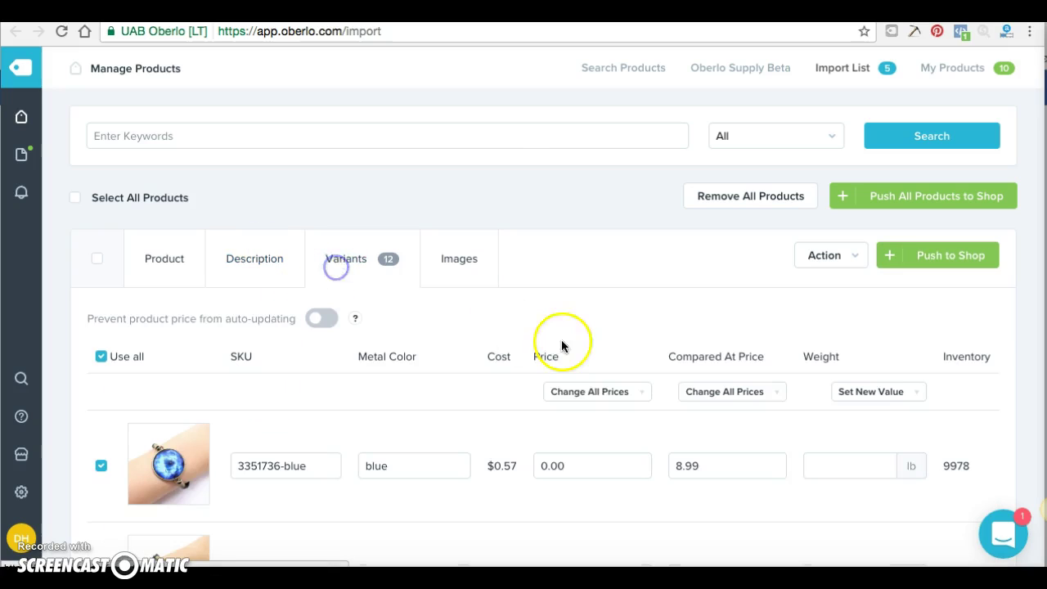
{"action": "left_click", "coordinate": [600, 391]}
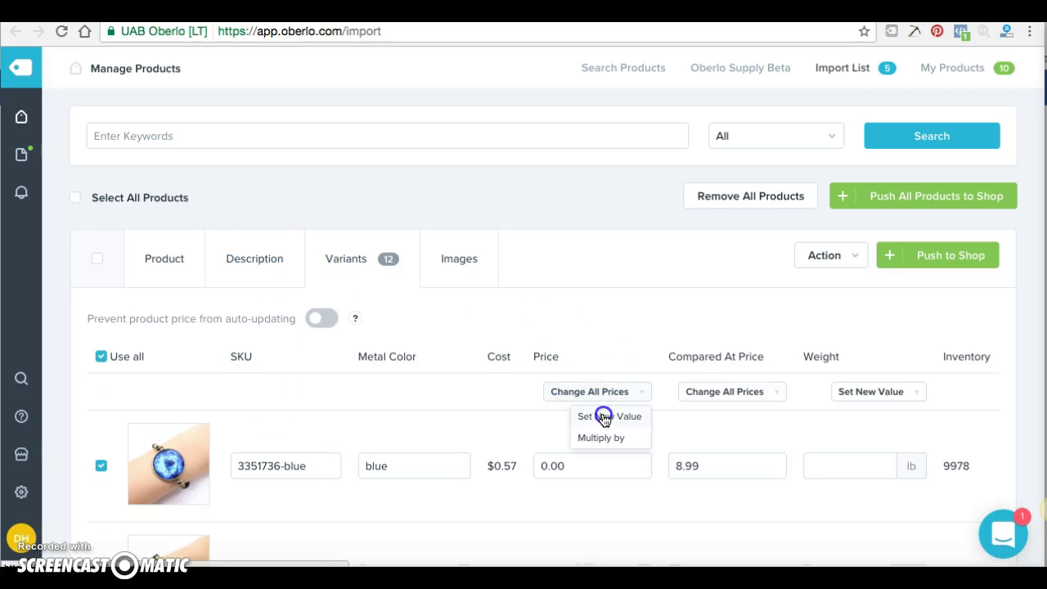
{"action": "left_click", "coordinate": [604, 417]}
{"action": "type", "text": "12.95"}
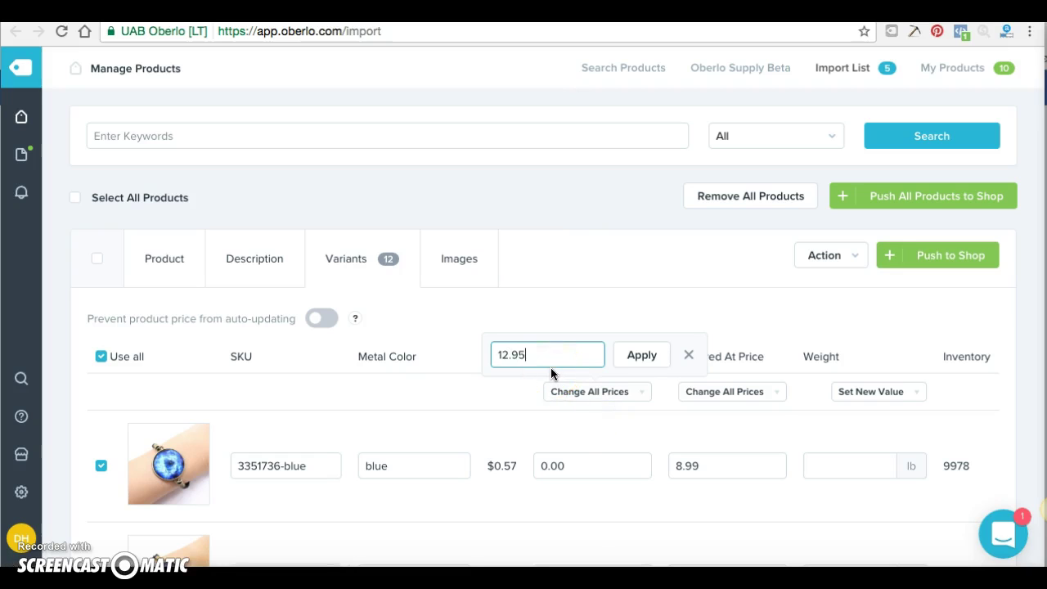
{"action": "left_click", "coordinate": [638, 357]}
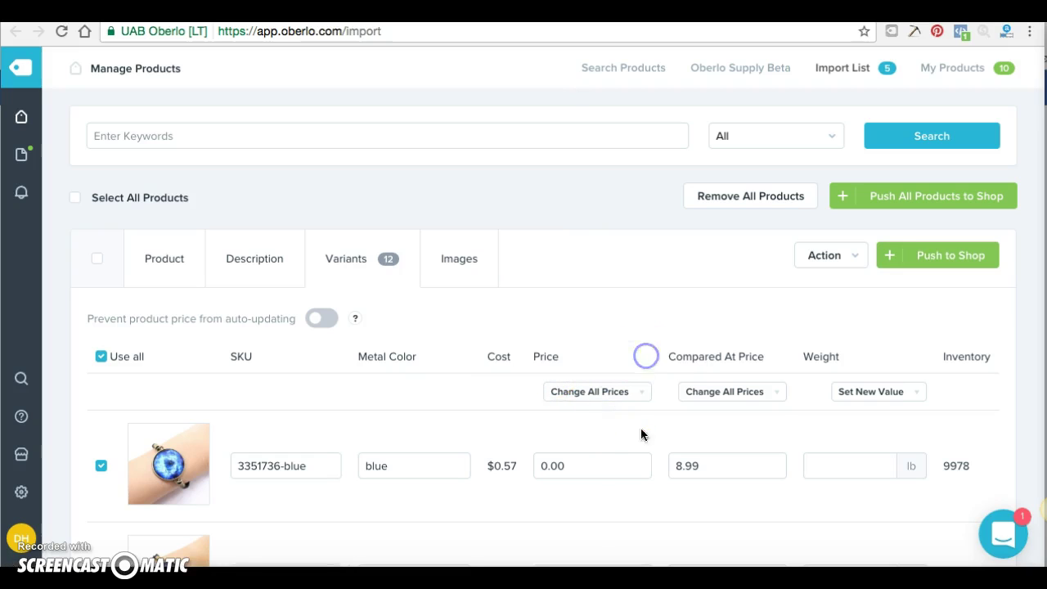
{"action": "scroll", "coordinate": [584, 455], "scroll_direction": "down", "scroll_amount": 1}
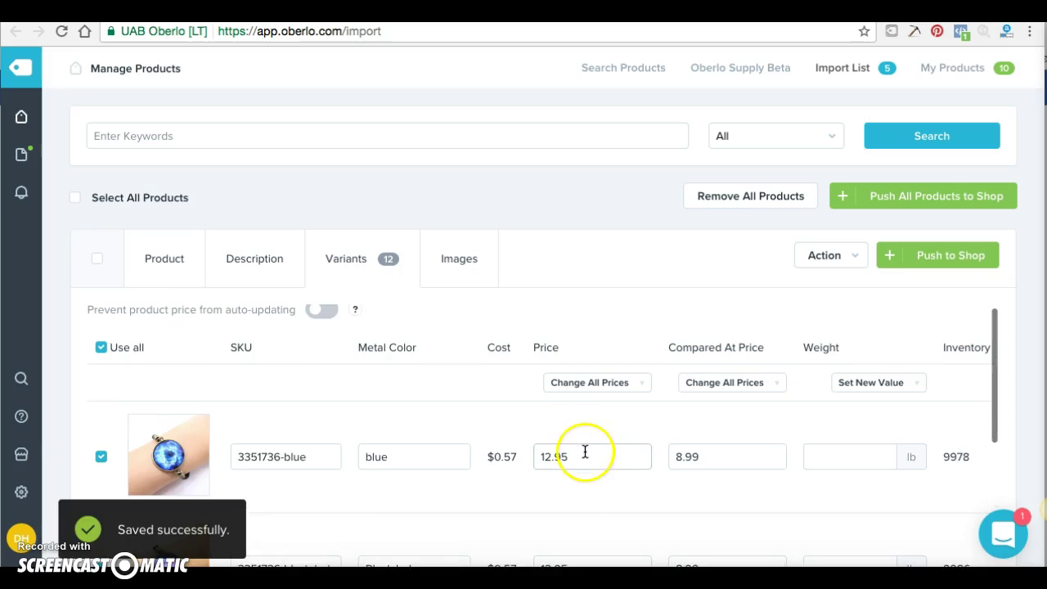
{"action": "scroll", "coordinate": [585, 452], "scroll_direction": "down", "scroll_amount": 1}
{"action": "scroll", "coordinate": [584, 449], "scroll_direction": "up", "scroll_amount": 1}
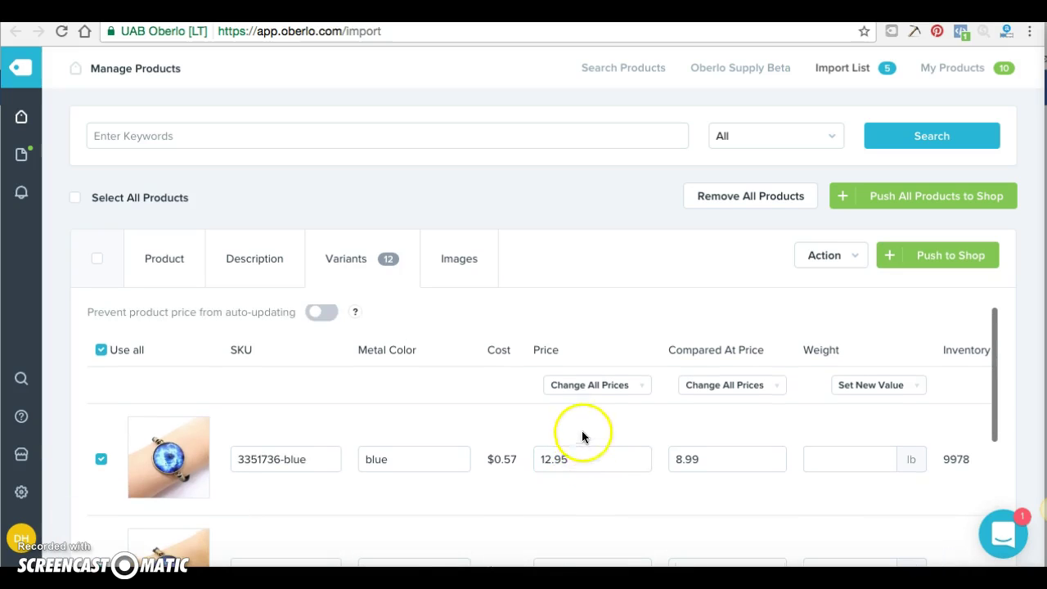
{"action": "scroll", "coordinate": [616, 446], "scroll_direction": "up", "scroll_amount": 1}
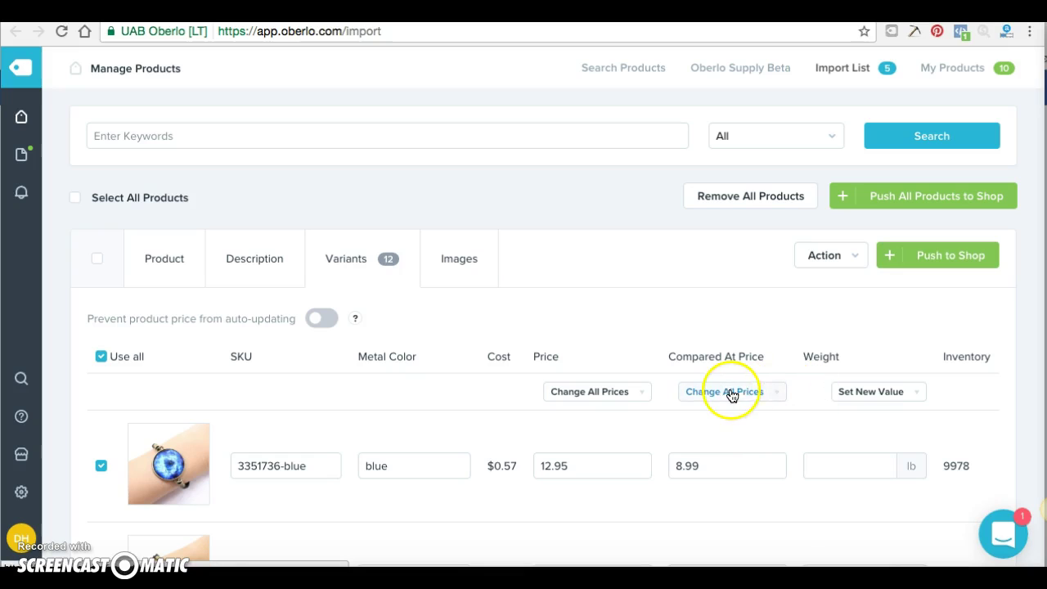
- Check the description again and set the Compared At Price of all variants to 12.95
{"action": "left_click", "coordinate": [864, 390]}
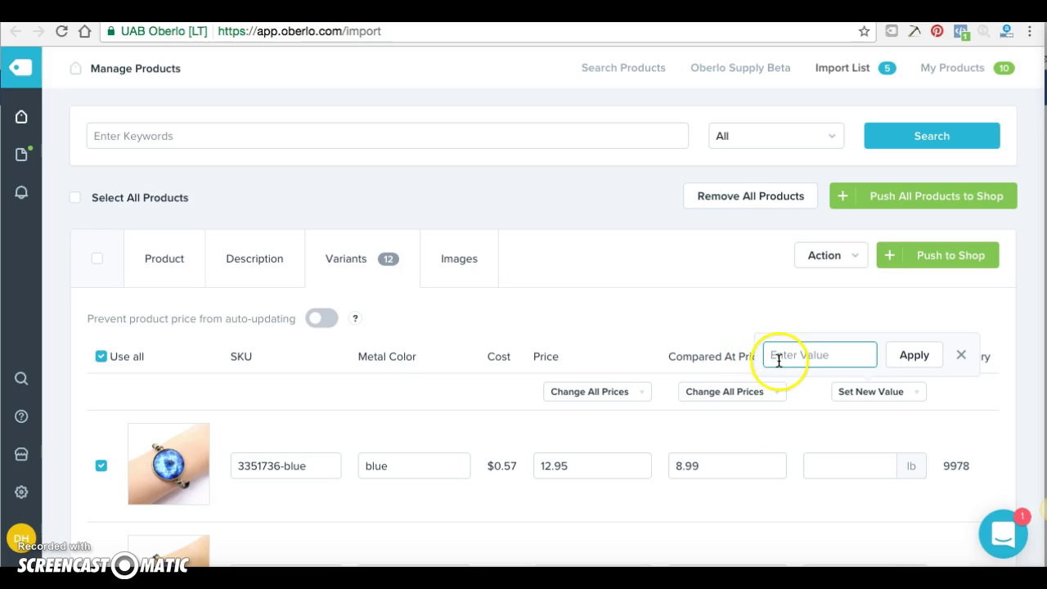
{"action": "left_click", "coordinate": [278, 260]}
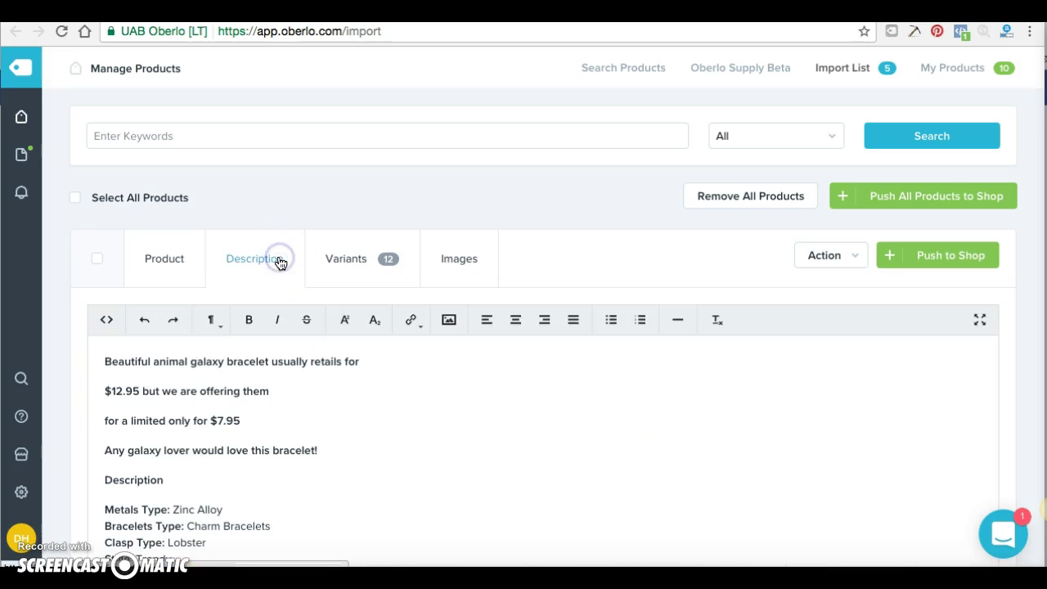
{"action": "left_click", "coordinate": [381, 259]}
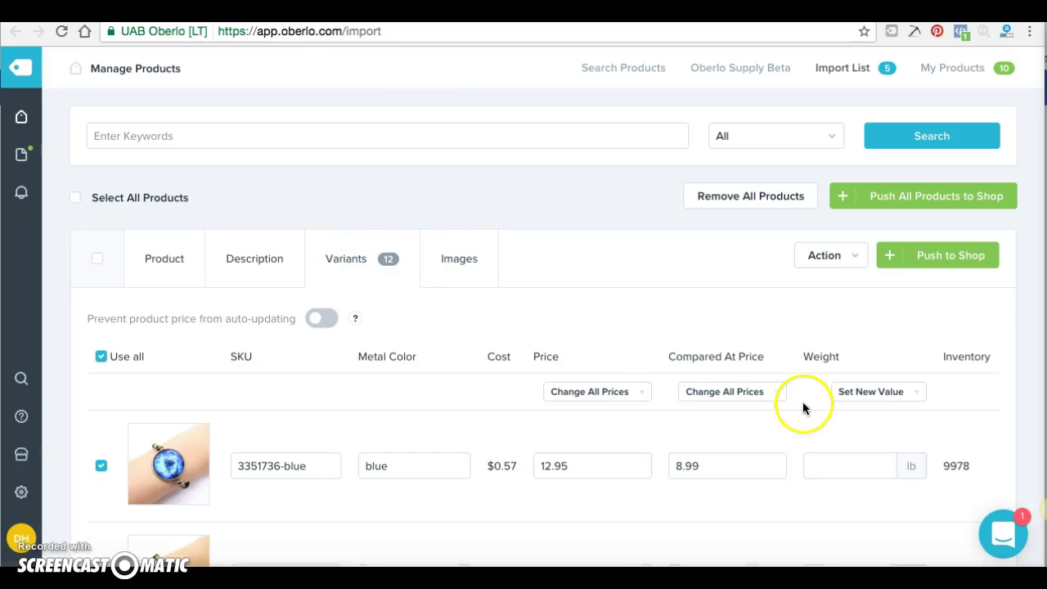
{"action": "left_click", "coordinate": [723, 391]}
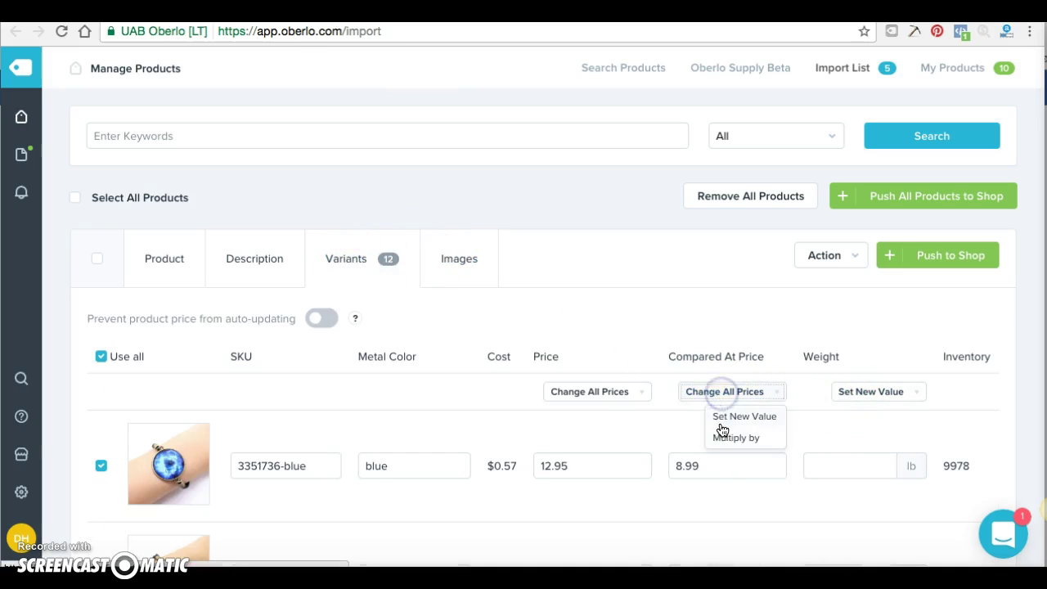
{"action": "left_click", "coordinate": [717, 416]}
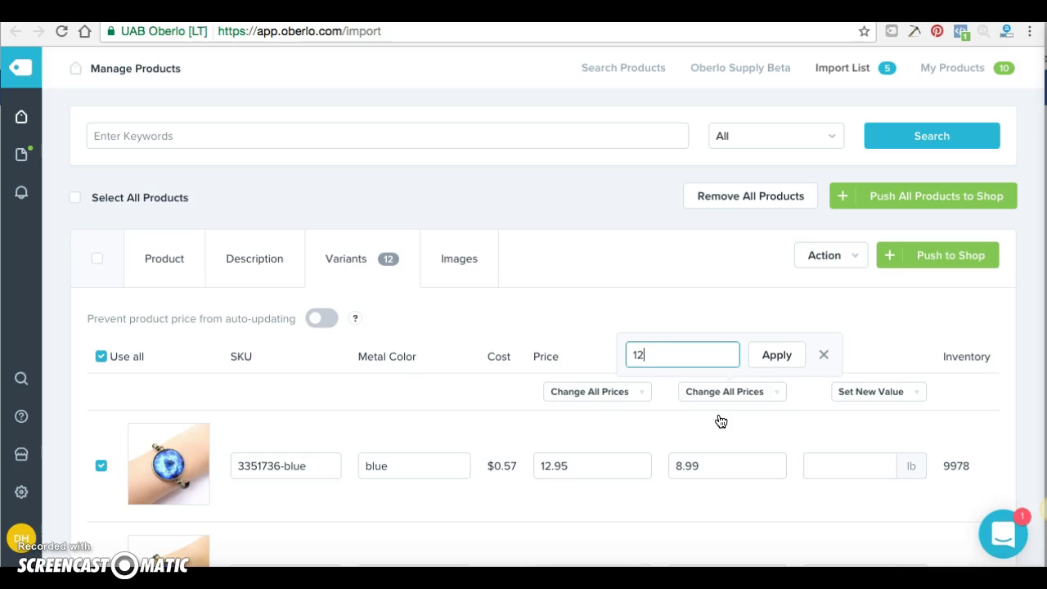
{"action": "left_click", "coordinate": [767, 353]}
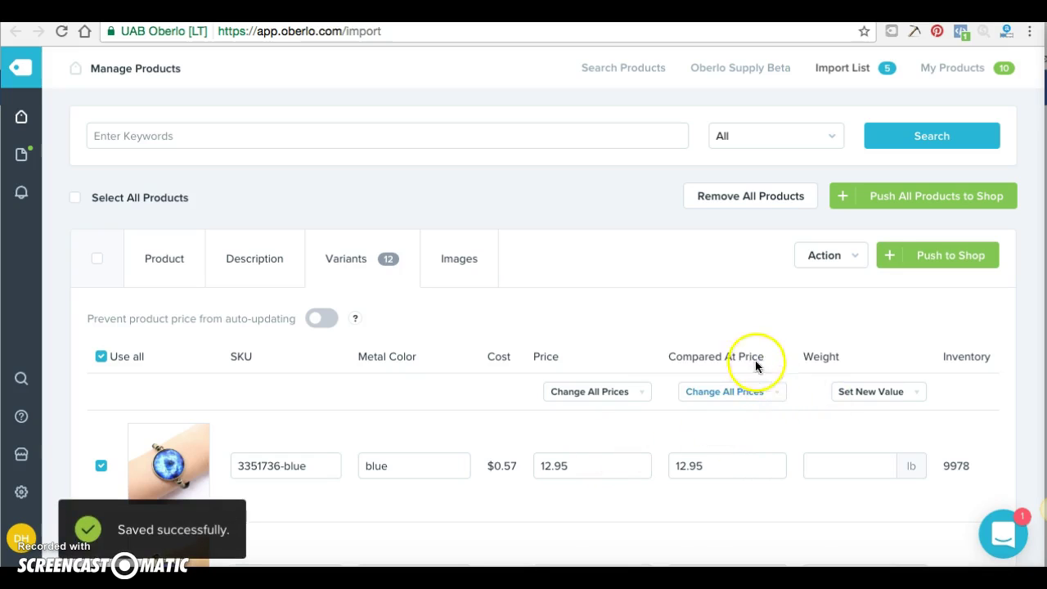
- Recheck the description's offer price and set the Compared At Price of all variants to 7.95
{"action": "left_click", "coordinate": [257, 260]}
{"action": "left_click", "coordinate": [336, 248]}
{"action": "left_click", "coordinate": [717, 393]}
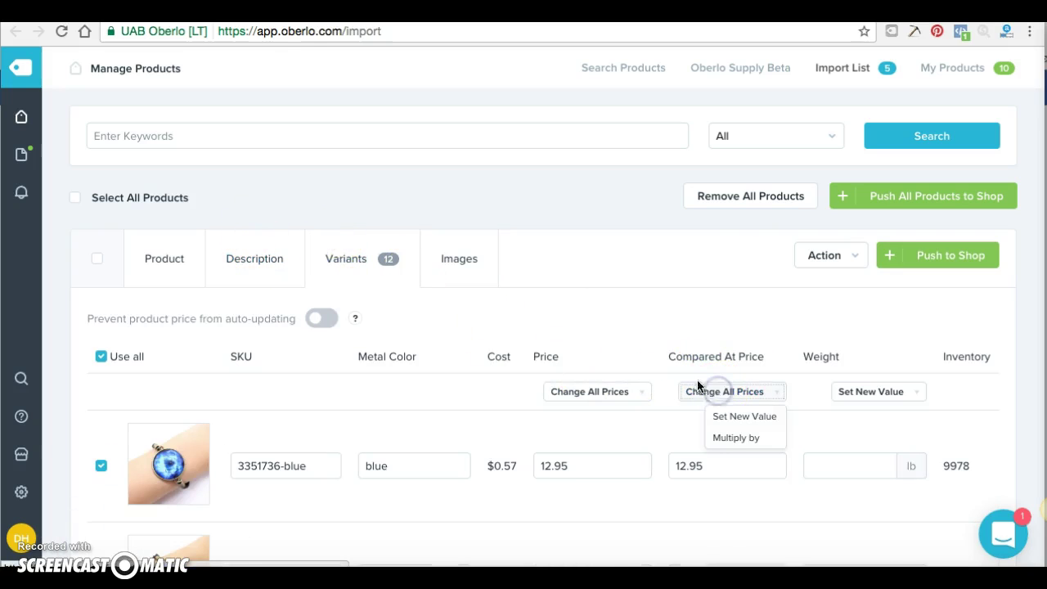
{"action": "left_click", "coordinate": [730, 415]}
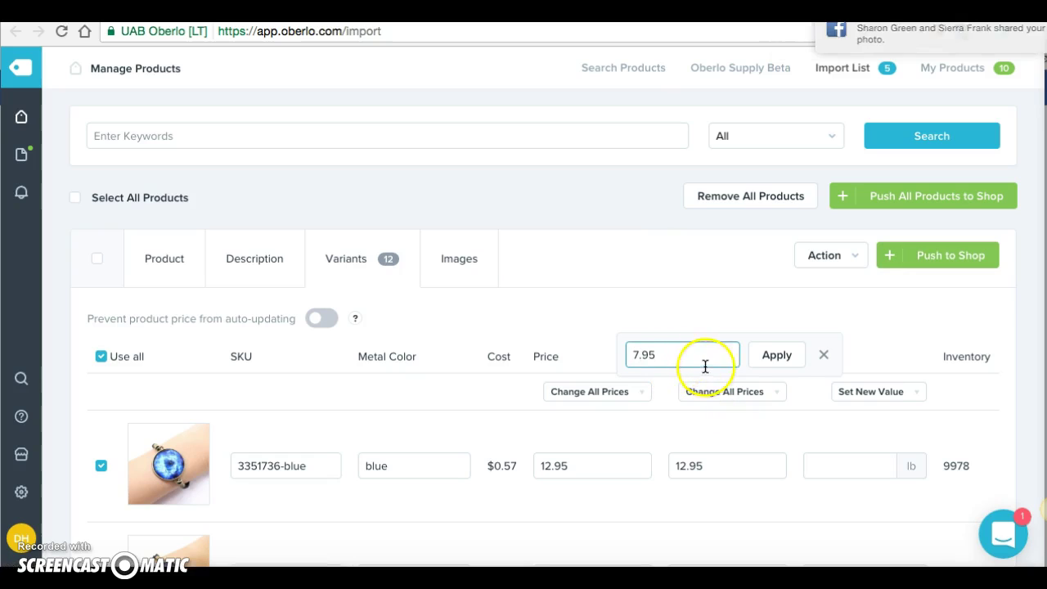
{"action": "left_click", "coordinate": [777, 355]}
{"action": "scroll", "coordinate": [757, 455], "scroll_direction": "down", "scroll_amount": 3}
{"action": "scroll", "coordinate": [758, 455], "scroll_direction": "up", "scroll_amount": 2}
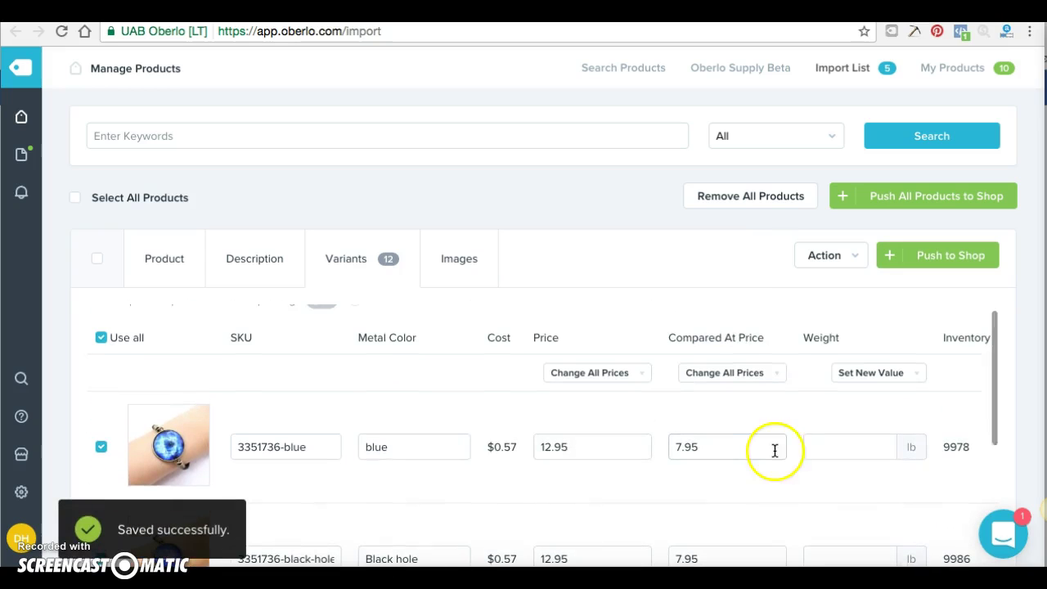
- Set the weight to .1 lb for the blue variant and apply the same weight to all variants
{"action": "left_click", "coordinate": [822, 445]}
{"action": "left_click", "coordinate": [823, 450]}
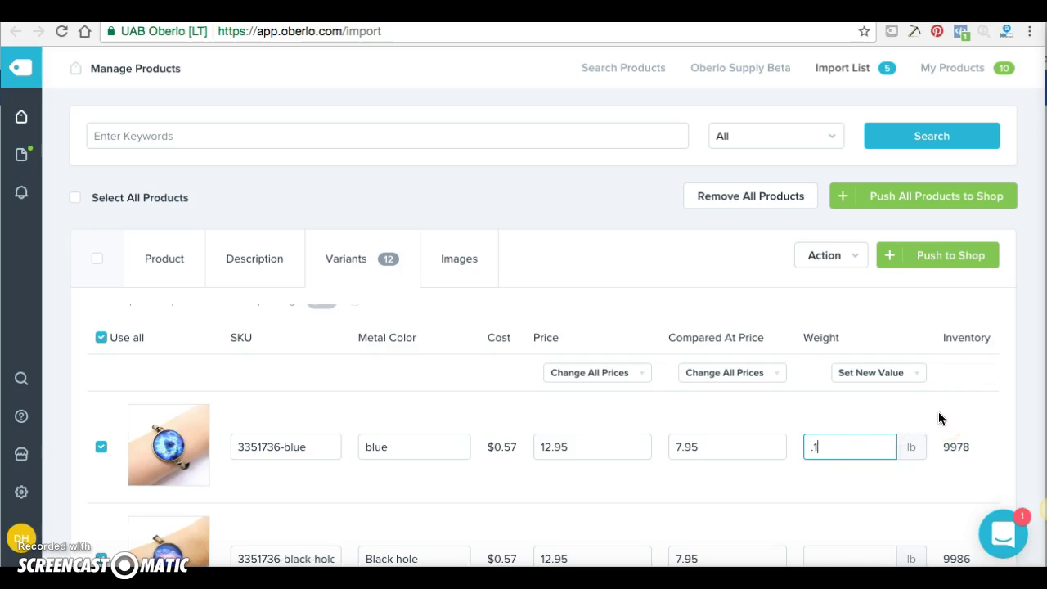
{"action": "left_click", "coordinate": [871, 372]}
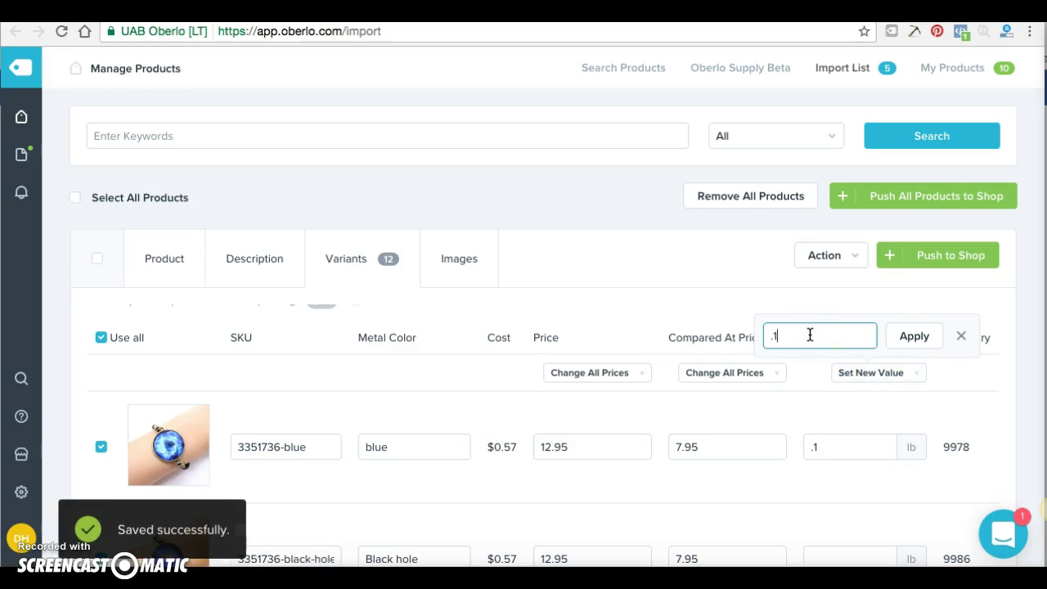
{"action": "left_click", "coordinate": [911, 334]}
{"action": "scroll", "coordinate": [896, 462], "scroll_direction": "down", "scroll_amount": 3}
{"action": "scroll", "coordinate": [896, 462], "scroll_direction": "up", "scroll_amount": 3}
{"action": "scroll", "coordinate": [897, 468], "scroll_direction": "down", "scroll_amount": 4}
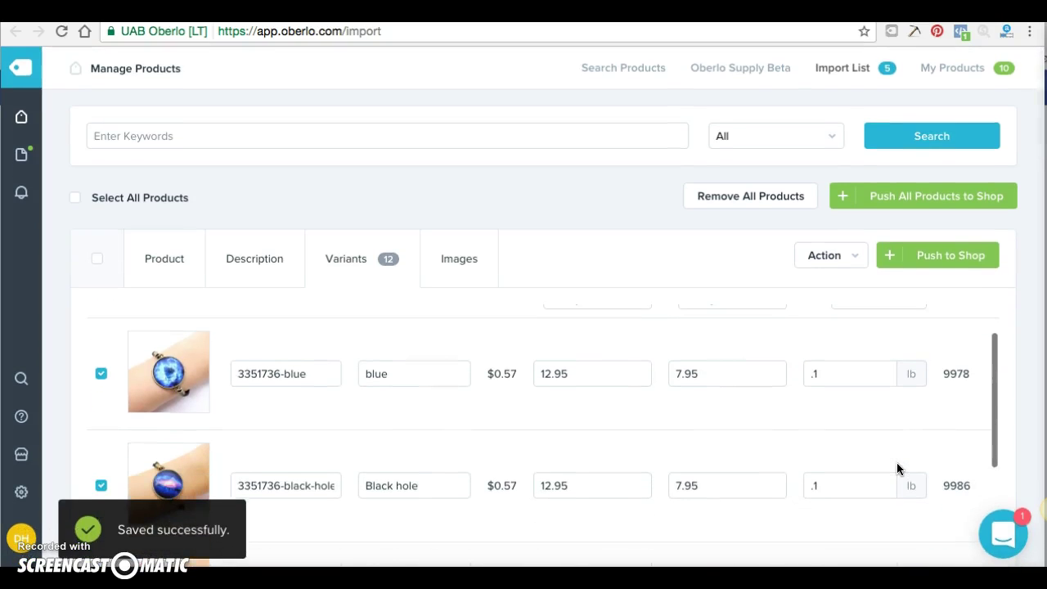
{"action": "scroll", "coordinate": [896, 462], "scroll_direction": "up", "scroll_amount": 2}
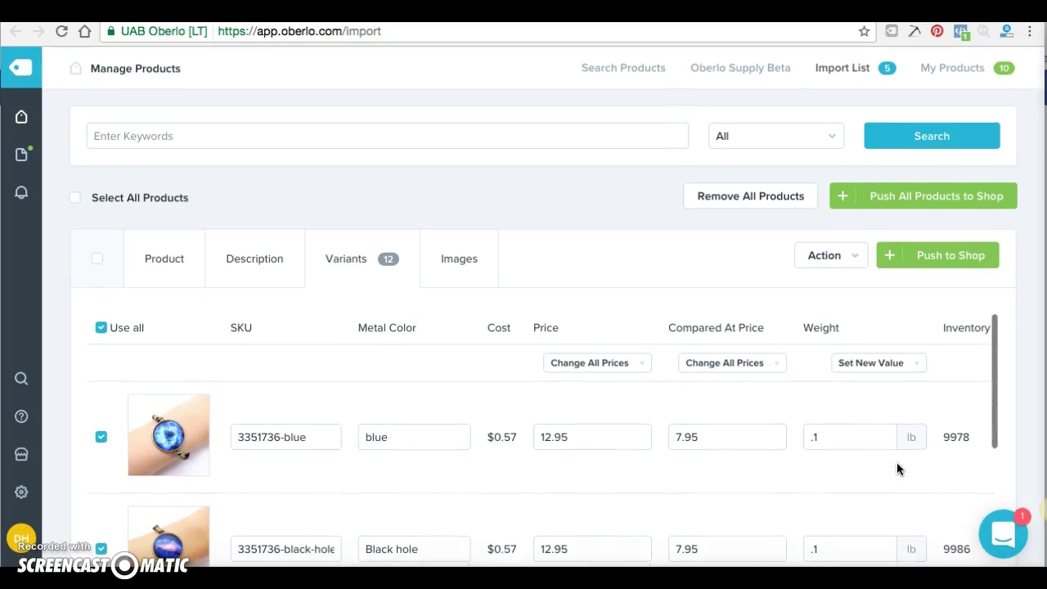
- Open the bracelet's images and include the second photo, showing four animal bracelets side by side
{"action": "left_click", "coordinate": [446, 258]}
{"action": "scroll", "coordinate": [532, 385], "scroll_direction": "down", "scroll_amount": 2}
{"action": "scroll", "coordinate": [536, 401], "scroll_direction": "up", "scroll_amount": 2}
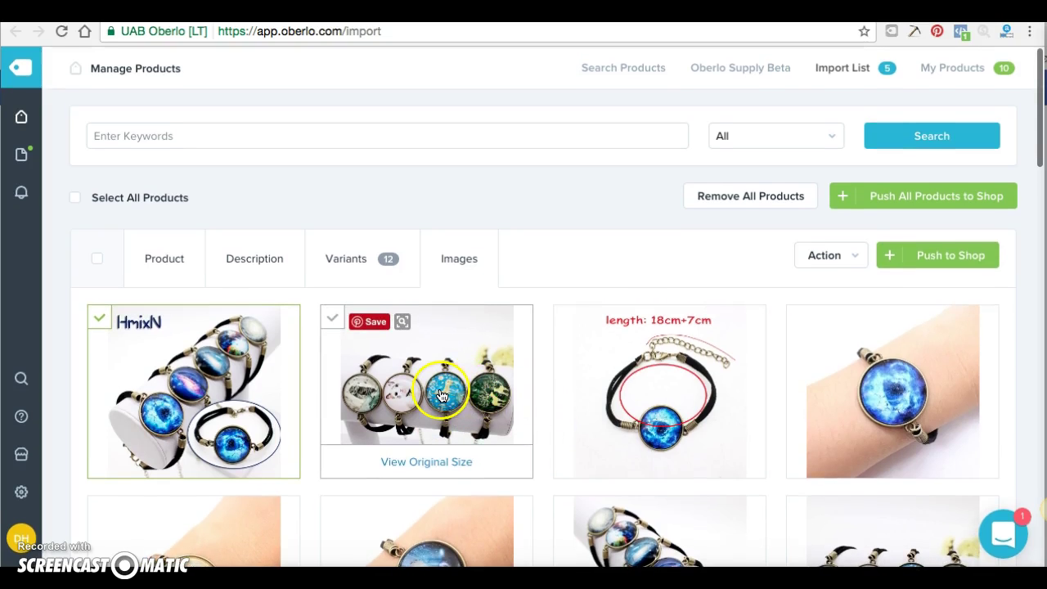
{"action": "left_click", "coordinate": [502, 414]}
{"action": "scroll", "coordinate": [502, 421], "scroll_direction": "down", "scroll_amount": 1}
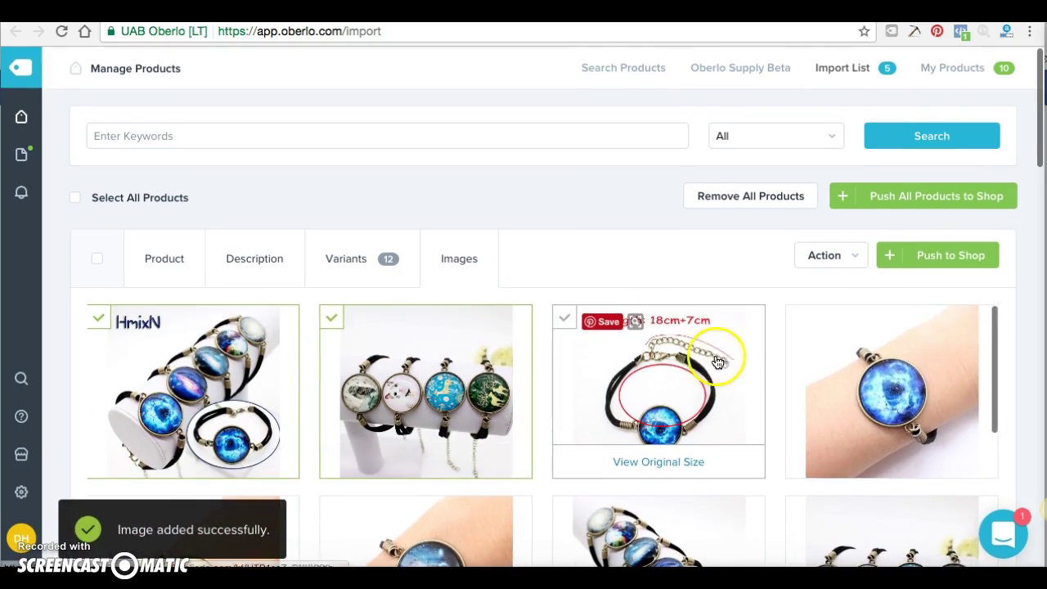
{"action": "scroll", "coordinate": [690, 377], "scroll_direction": "down", "scroll_amount": 1}
{"action": "scroll", "coordinate": [622, 415], "scroll_direction": "down", "scroll_amount": 2}
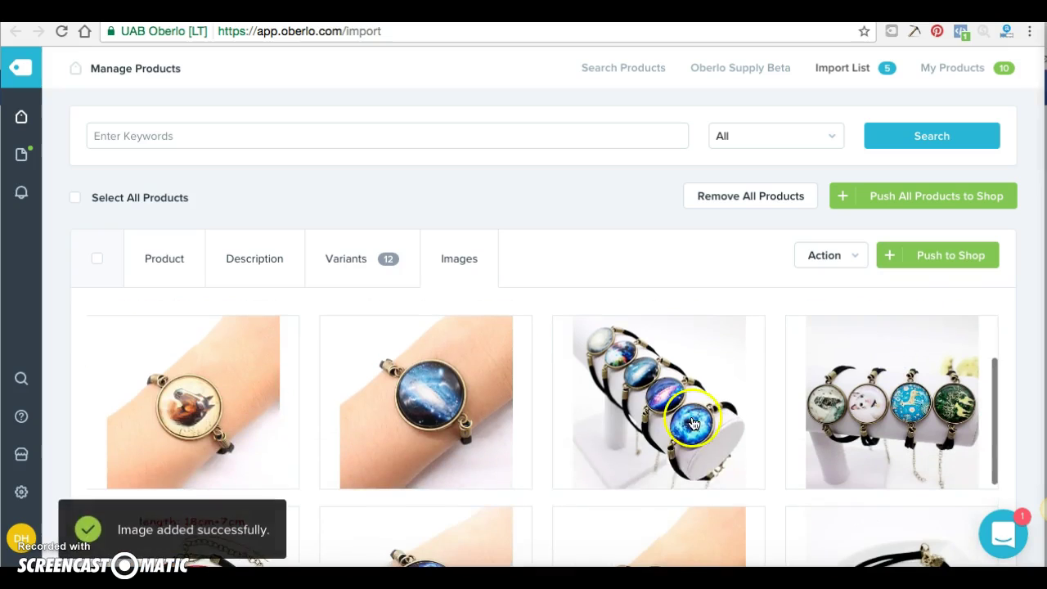
- Include the galaxy bracelet group photo, the blue and horse wrist photos and a multi-bracelet collage, and check the remaining image selections
{"action": "left_click", "coordinate": [621, 415]}
{"action": "scroll", "coordinate": [621, 415], "scroll_direction": "down", "scroll_amount": 3}
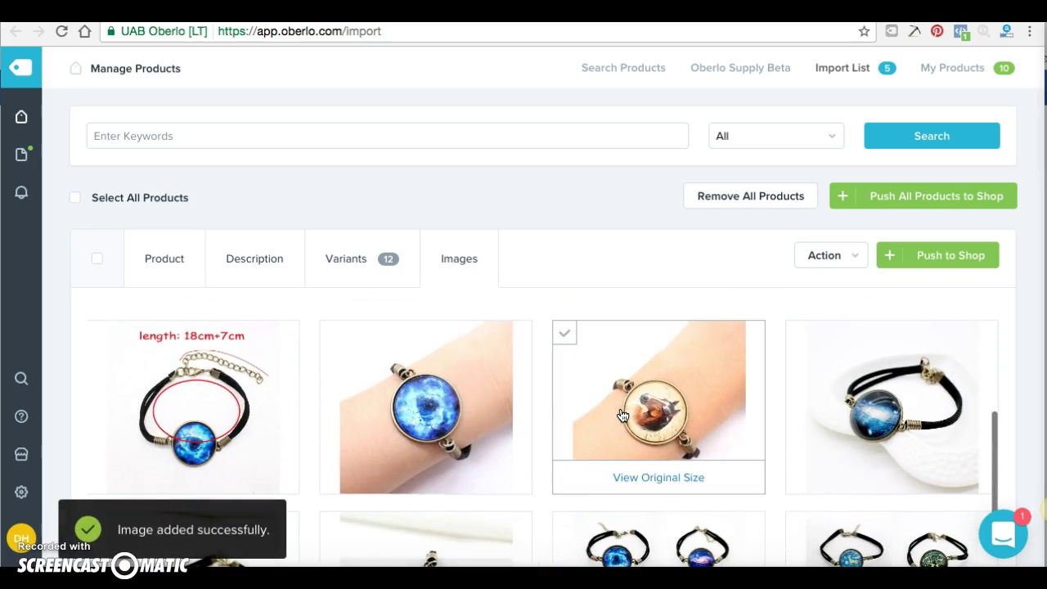
{"action": "left_click", "coordinate": [443, 401]}
{"action": "left_click", "coordinate": [658, 392]}
{"action": "scroll", "coordinate": [676, 431], "scroll_direction": "down", "scroll_amount": 3}
{"action": "left_click", "coordinate": [676, 429]}
{"action": "scroll", "coordinate": [671, 431], "scroll_direction": "down", "scroll_amount": 2}
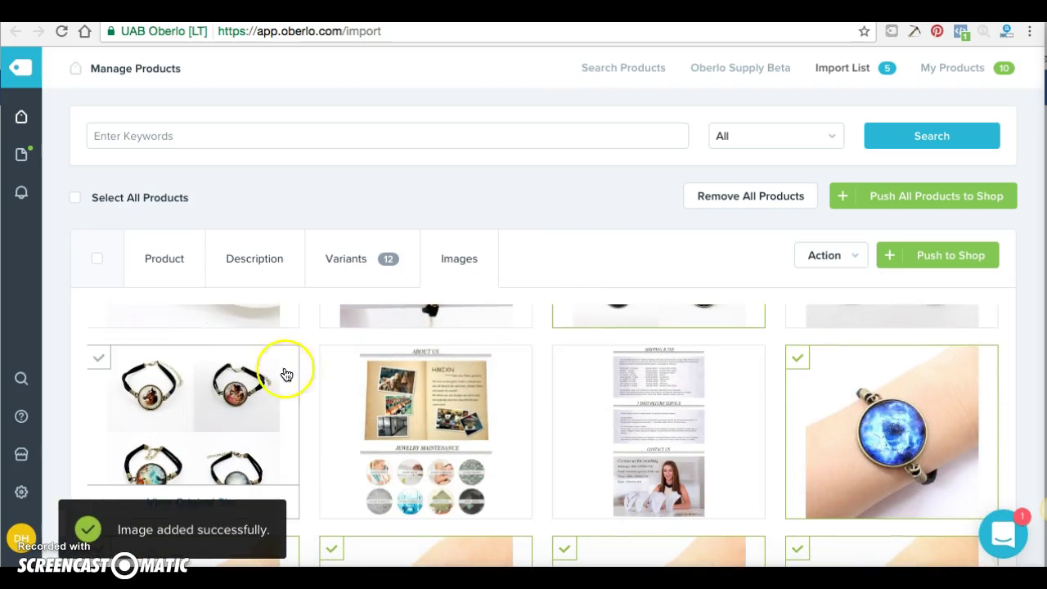
{"action": "left_click", "coordinate": [896, 429]}
{"action": "left_click", "coordinate": [890, 412]}
{"action": "scroll", "coordinate": [876, 374], "scroll_direction": "down", "scroll_amount": 3}
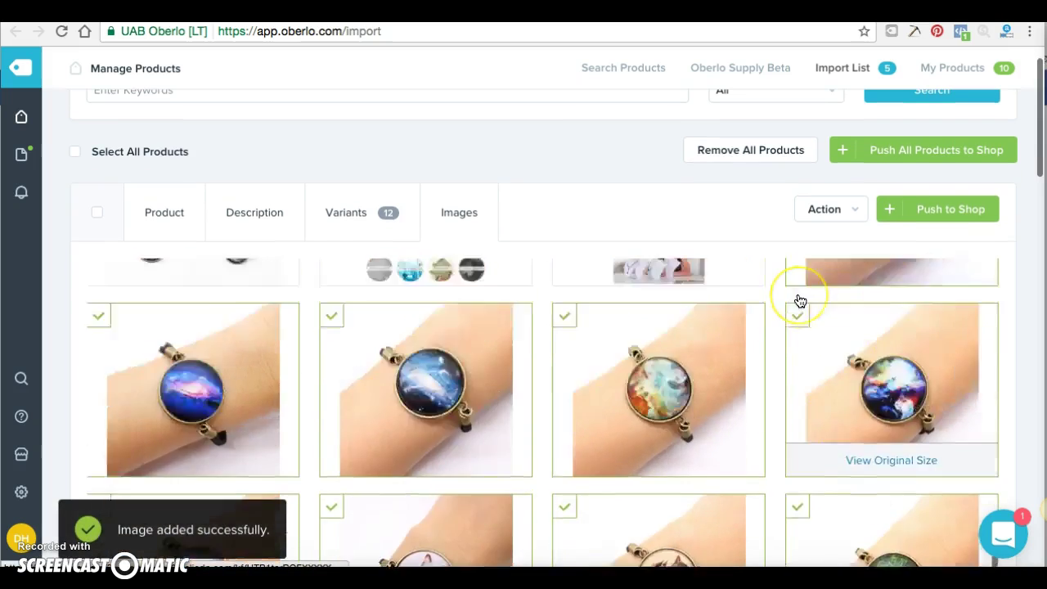
- Push the bracelet to the shop and switch to the Shopify admin's product list
{"action": "scroll", "coordinate": [799, 300], "scroll_direction": "up", "scroll_amount": 5}
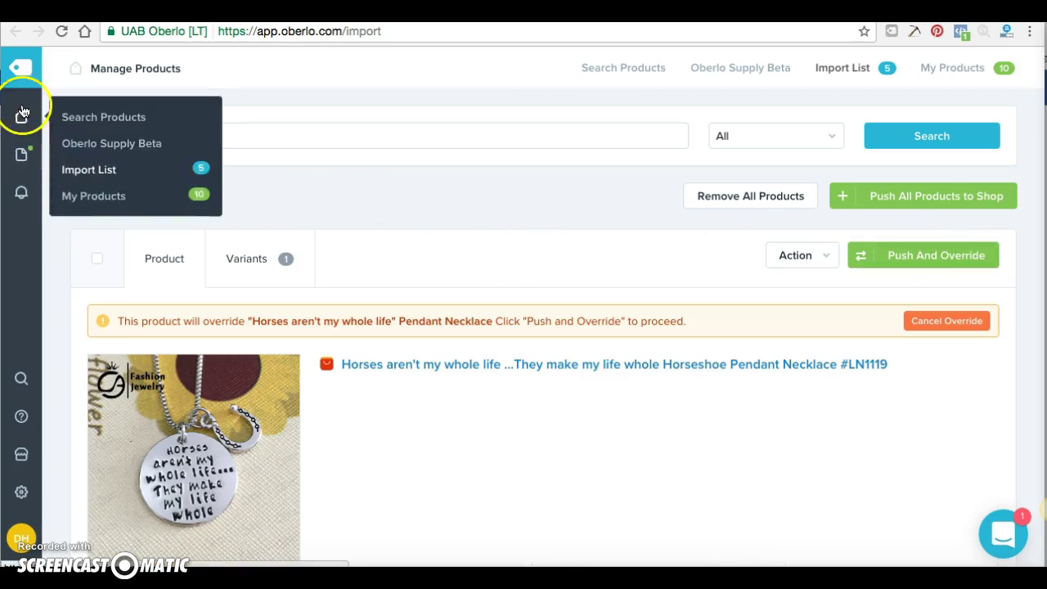
{"action": "mouse_move", "coordinate": [21, 154]}
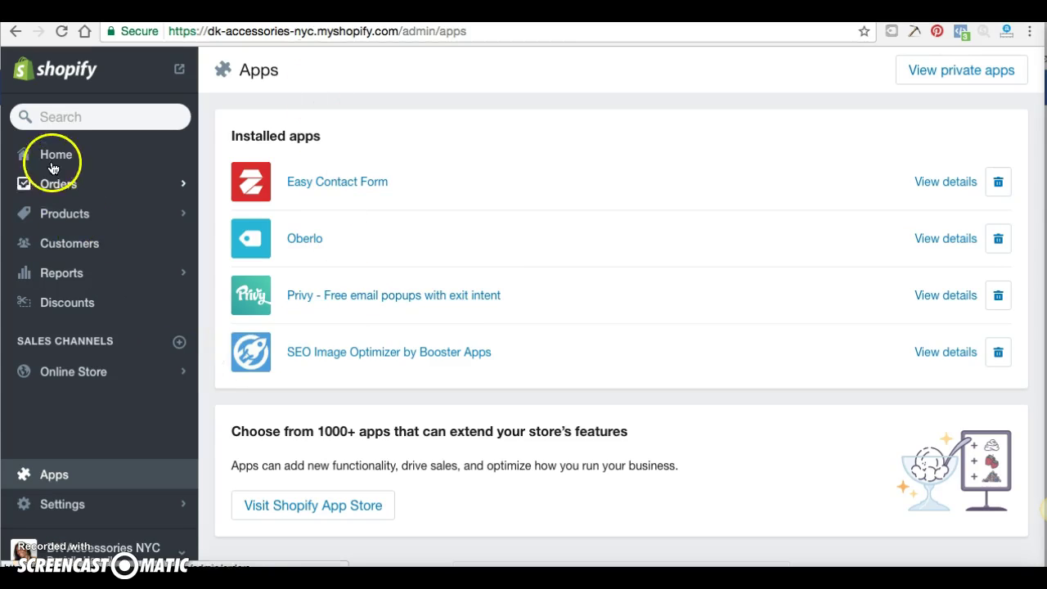
{"action": "left_click", "coordinate": [62, 218]}
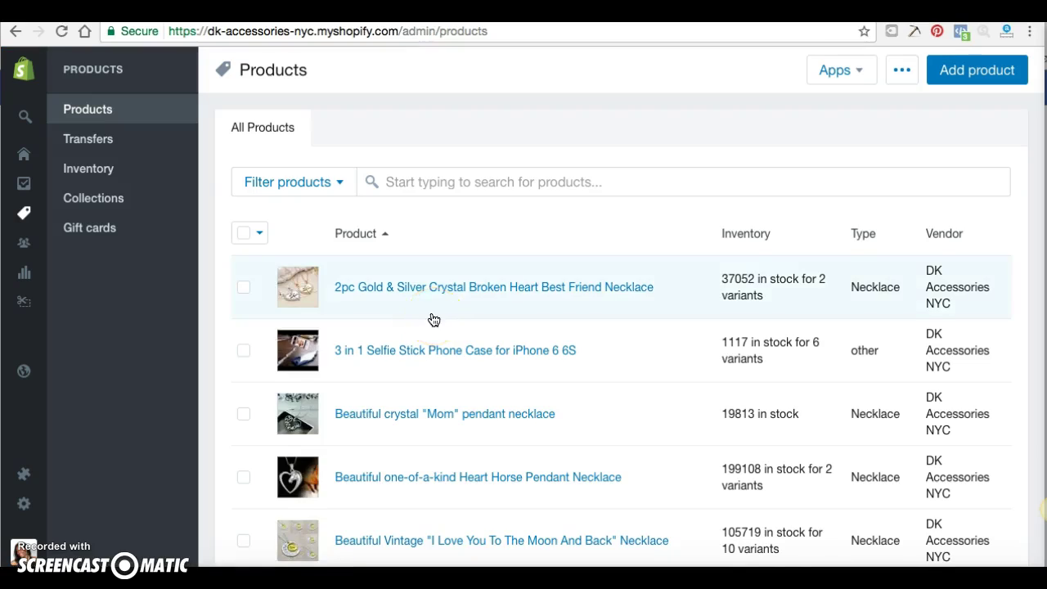
- Look through the Shopify product list for the newly pushed galaxy animal bracelet
{"action": "scroll", "coordinate": [433, 319], "scroll_direction": "down", "scroll_amount": 15}
{"action": "scroll", "coordinate": [433, 319], "scroll_direction": "down", "scroll_amount": 10}
{"action": "scroll", "coordinate": [434, 318], "scroll_direction": "up", "scroll_amount": 13}
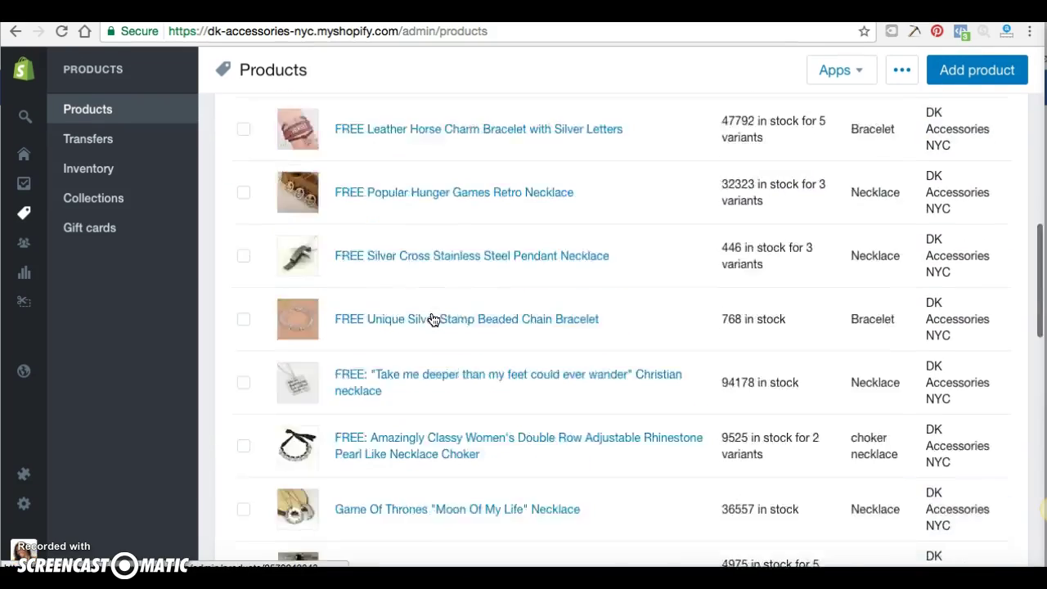
{"action": "scroll", "coordinate": [433, 319], "scroll_direction": "up", "scroll_amount": 12}
{"action": "scroll", "coordinate": [458, 347], "scroll_direction": "down", "scroll_amount": 3}
{"action": "scroll", "coordinate": [458, 346], "scroll_direction": "down", "scroll_amount": 5}
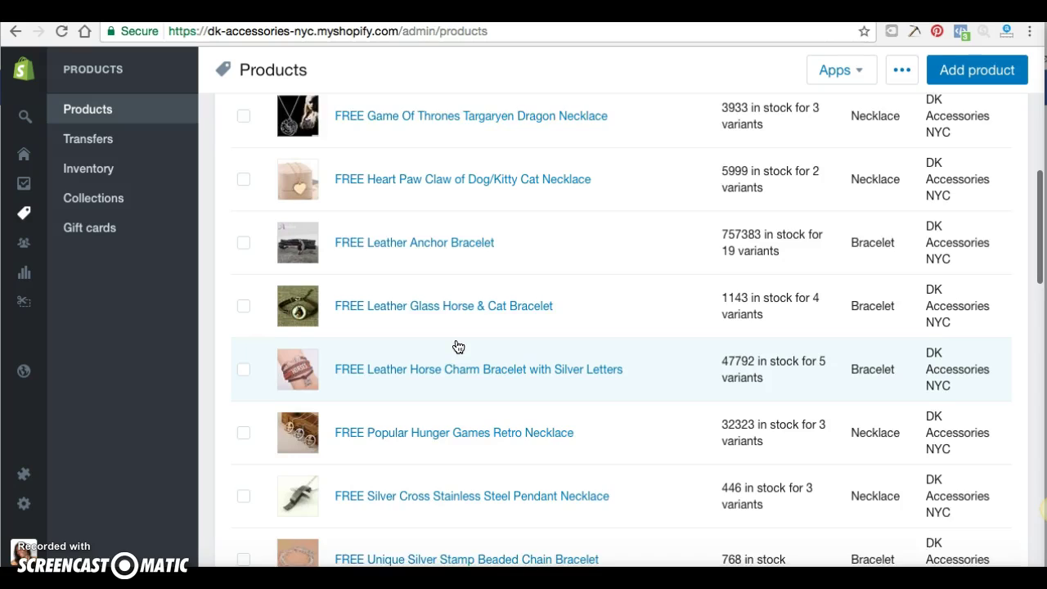
{"action": "scroll", "coordinate": [458, 347], "scroll_direction": "down", "scroll_amount": 5}
{"action": "scroll", "coordinate": [408, 175], "scroll_direction": "up", "scroll_amount": 3}
{"action": "scroll", "coordinate": [439, 398], "scroll_direction": "down", "scroll_amount": 8}
{"action": "scroll", "coordinate": [439, 399], "scroll_direction": "down", "scroll_amount": 6}
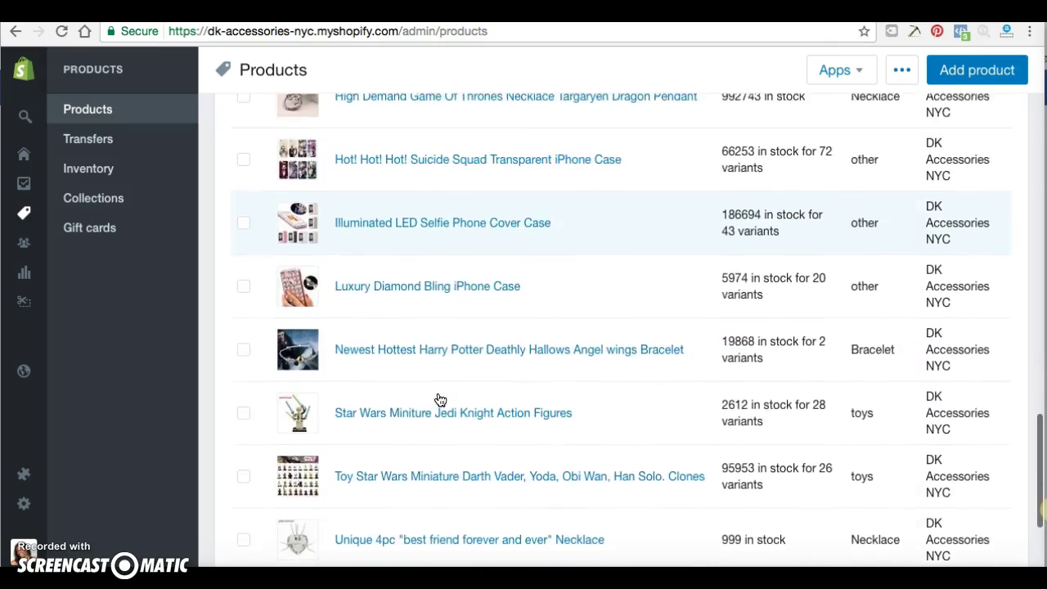
{"action": "scroll", "coordinate": [439, 399], "scroll_direction": "down", "scroll_amount": 3}
{"action": "scroll", "coordinate": [439, 399], "scroll_direction": "up", "scroll_amount": 15}
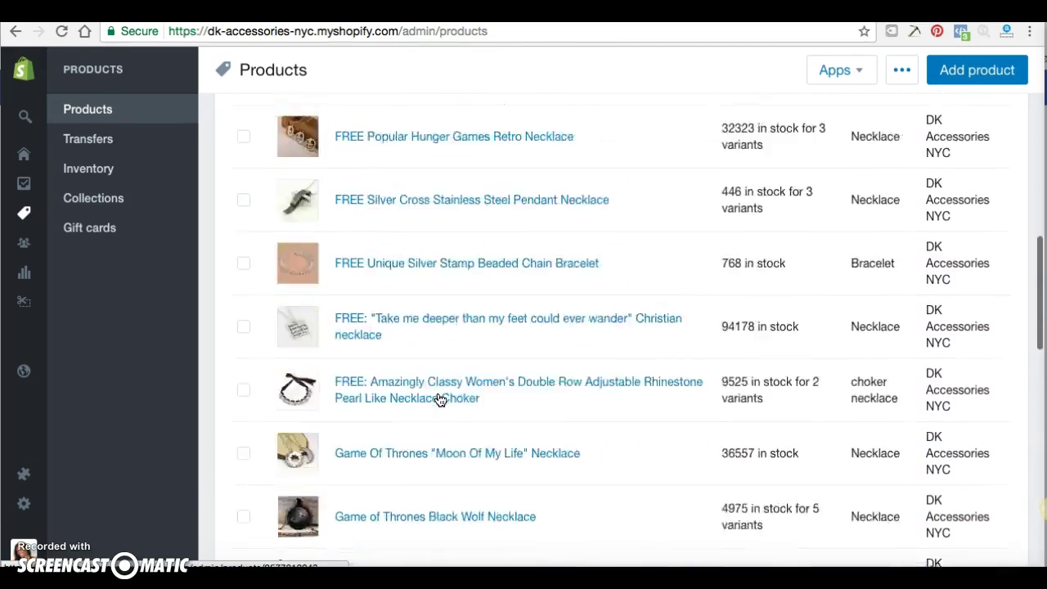
- Search the Shopify products for "galaxy"
{"action": "scroll", "coordinate": [439, 399], "scroll_direction": "up", "scroll_amount": 10}
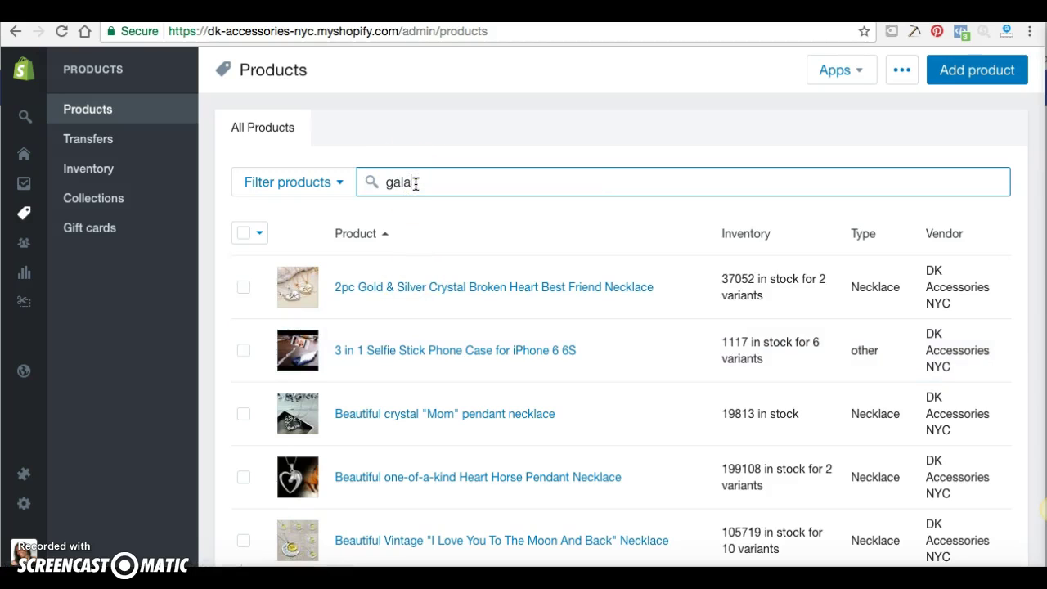
{"action": "type", "text": "xy"}
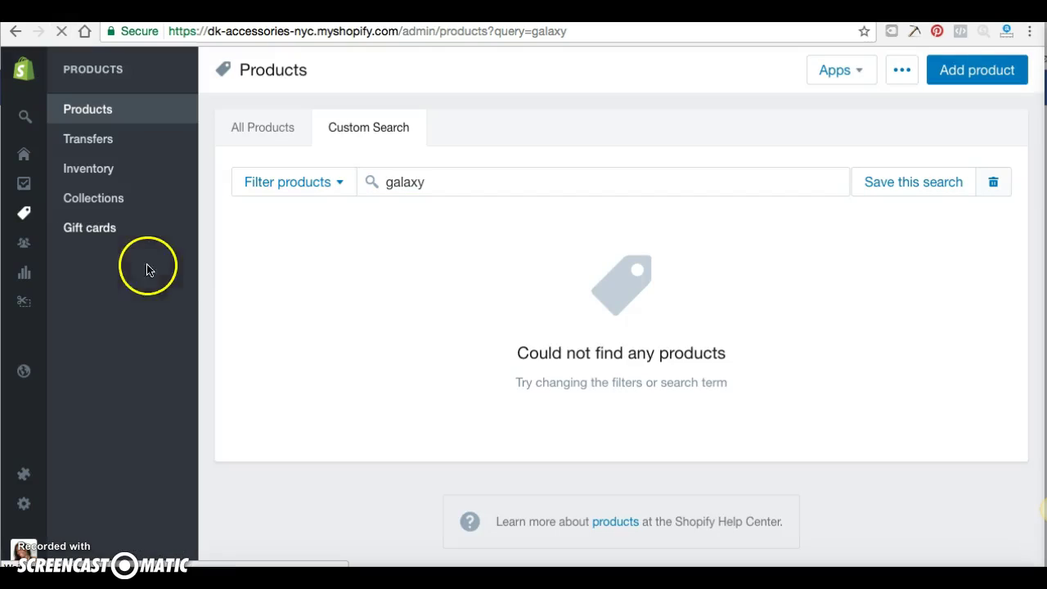
{"action": "left_click", "coordinate": [453, 177]}
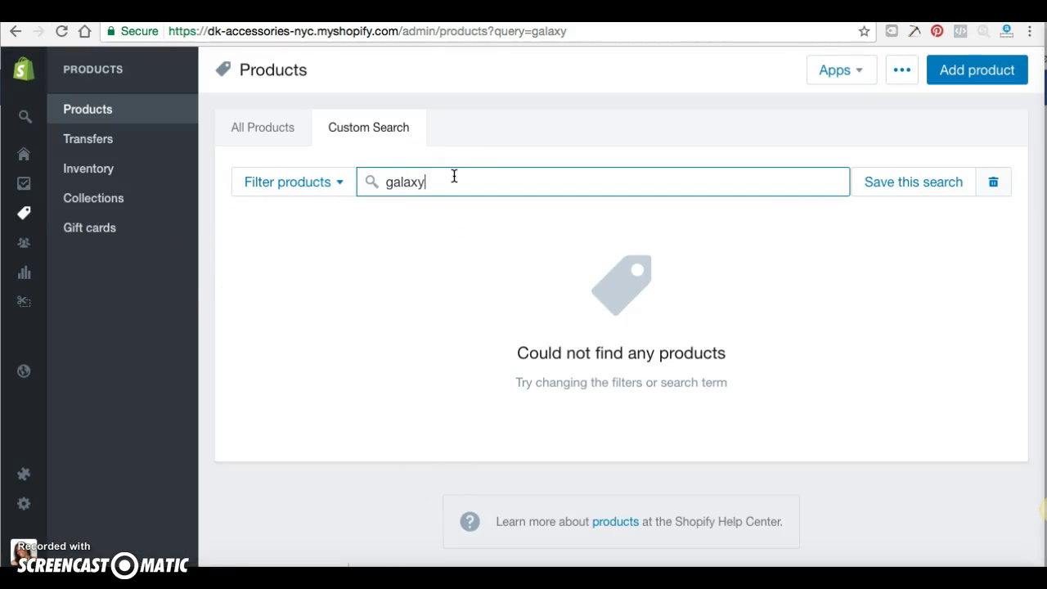
- Return to the full Shopify product list and check every entry for the pushed bracelet
{"action": "left_click", "coordinate": [269, 131]}
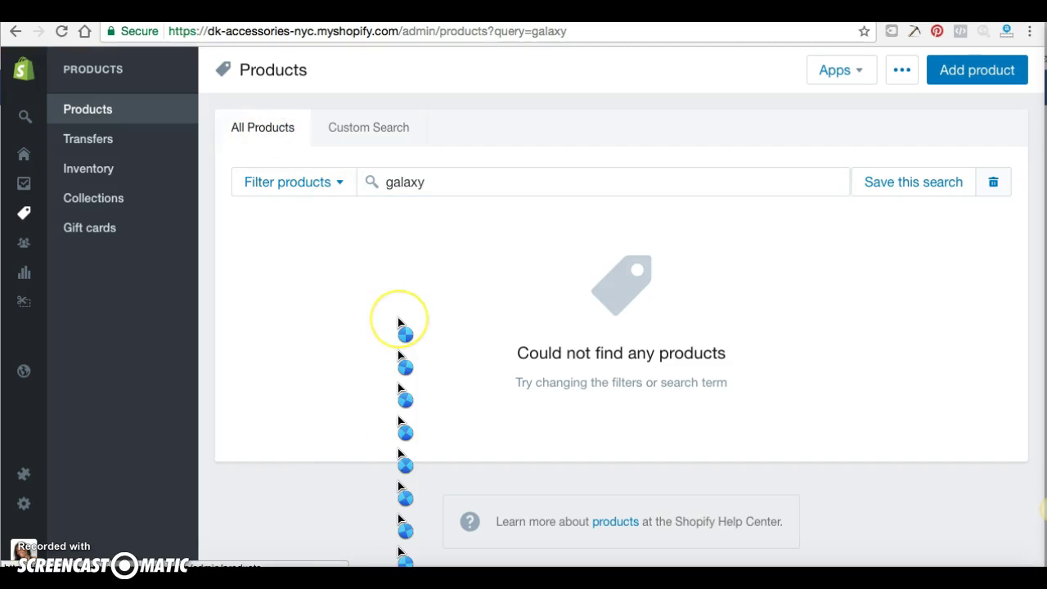
{"action": "scroll", "coordinate": [398, 322], "scroll_direction": "down", "scroll_amount": 5}
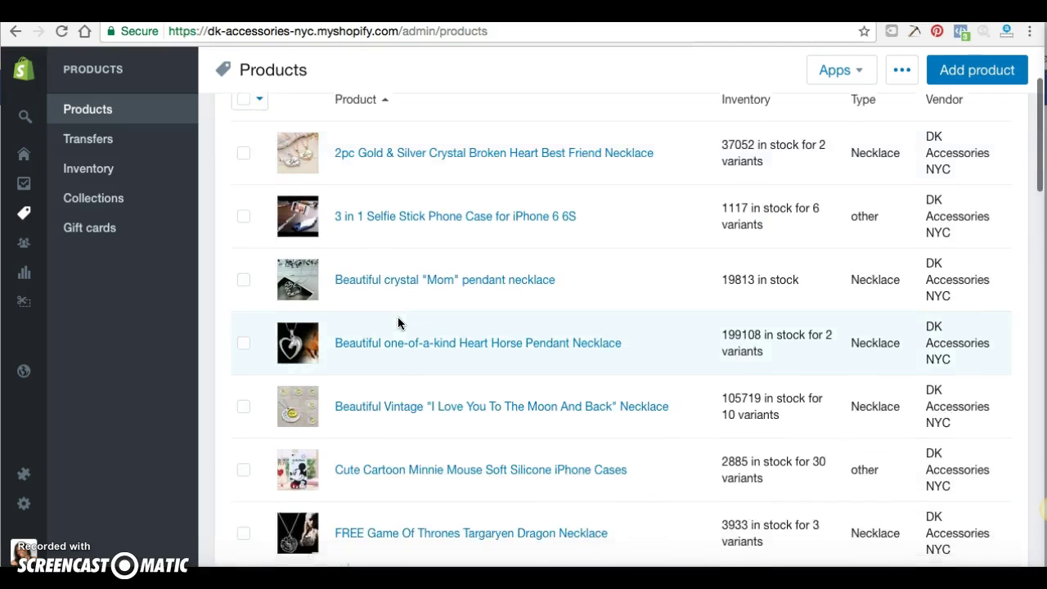
{"action": "scroll", "coordinate": [397, 320], "scroll_direction": "down", "scroll_amount": 4}
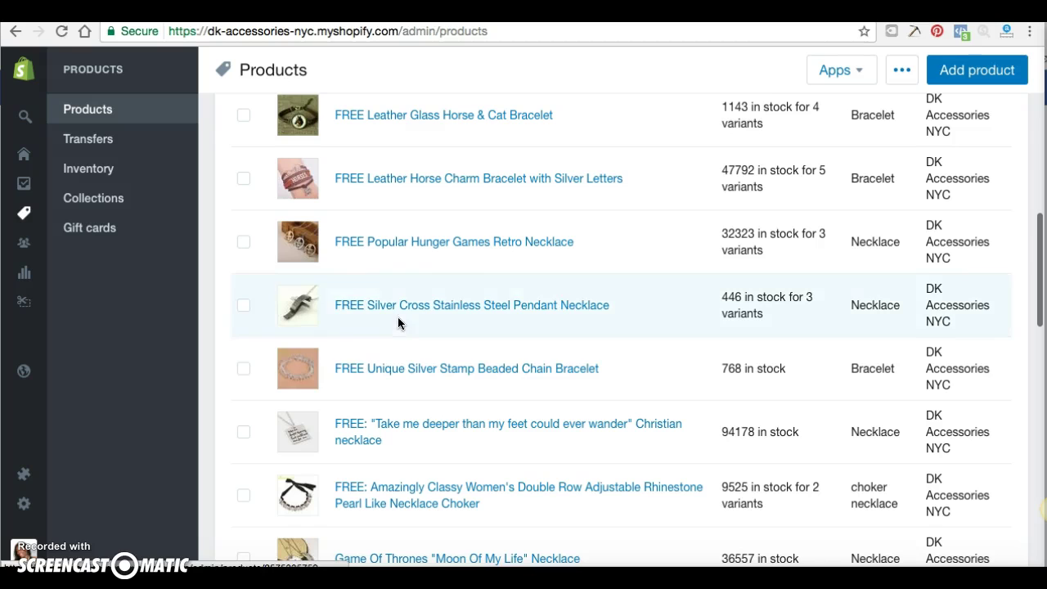
{"action": "scroll", "coordinate": [381, 456], "scroll_direction": "down", "scroll_amount": 1}
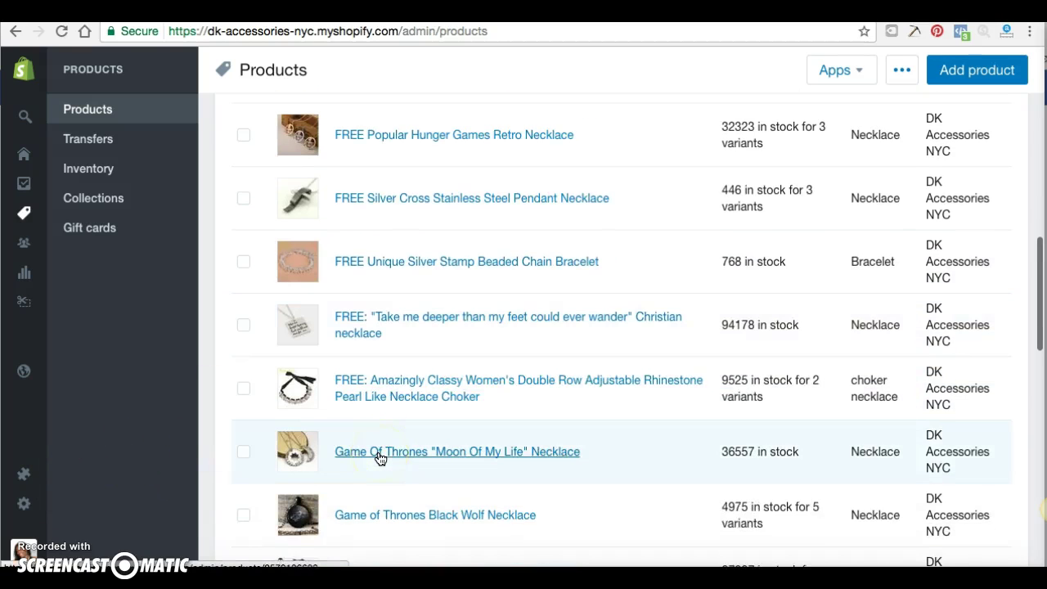
{"action": "scroll", "coordinate": [380, 457], "scroll_direction": "down", "scroll_amount": 1}
{"action": "scroll", "coordinate": [380, 458], "scroll_direction": "down", "scroll_amount": 6}
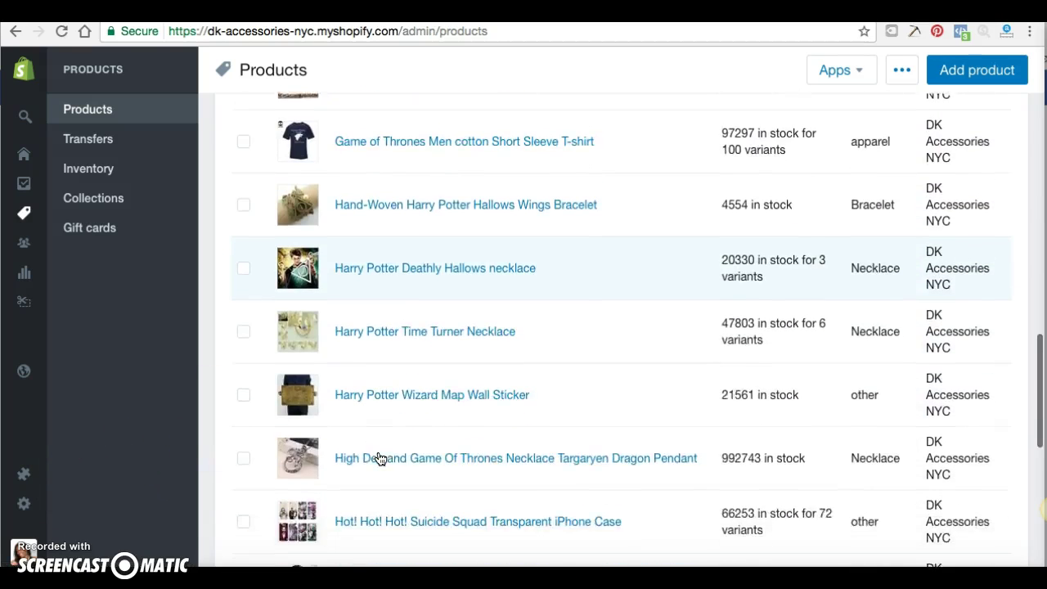
{"action": "scroll", "coordinate": [380, 458], "scroll_direction": "down", "scroll_amount": 3}
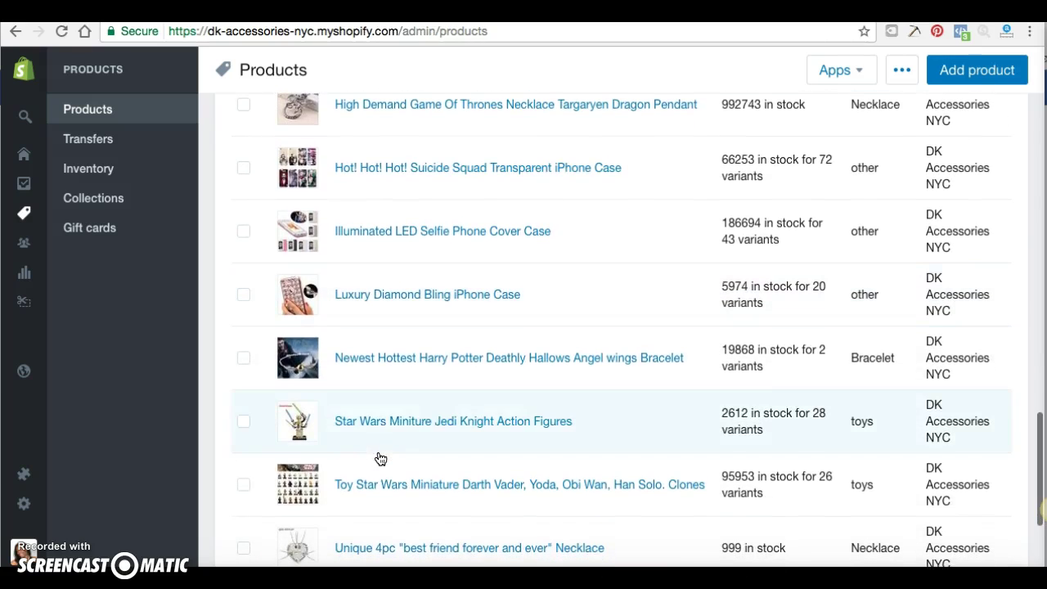
{"action": "scroll", "coordinate": [390, 410], "scroll_direction": "down", "scroll_amount": 3}
{"action": "scroll", "coordinate": [391, 411], "scroll_direction": "down", "scroll_amount": 1}
{"action": "scroll", "coordinate": [391, 411], "scroll_direction": "up", "scroll_amount": 20}
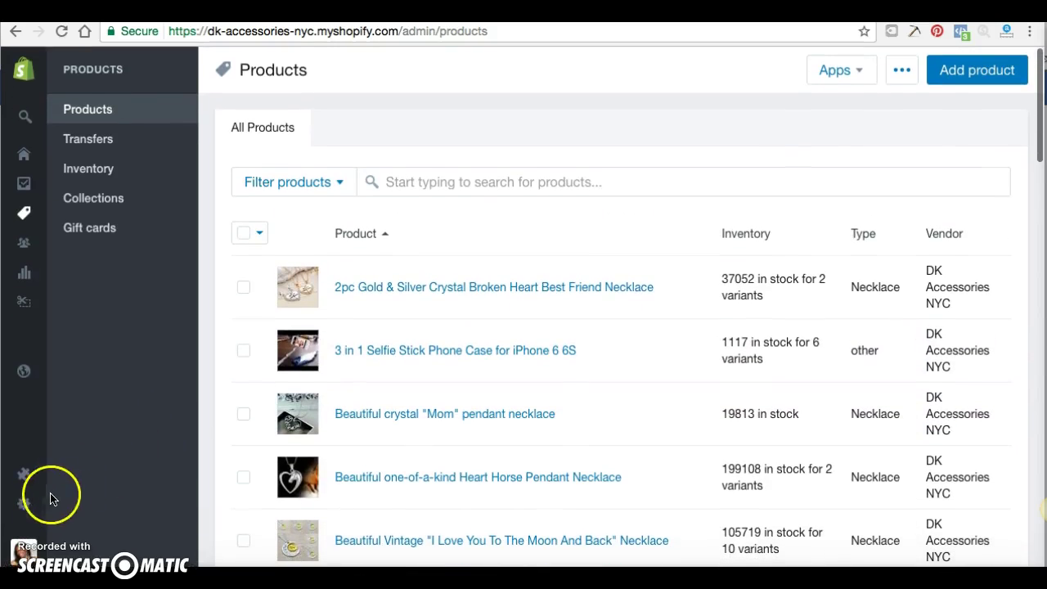
- Switch to the Oberlo app and look through its list of products already in the store
{"action": "left_click", "coordinate": [38, 476]}
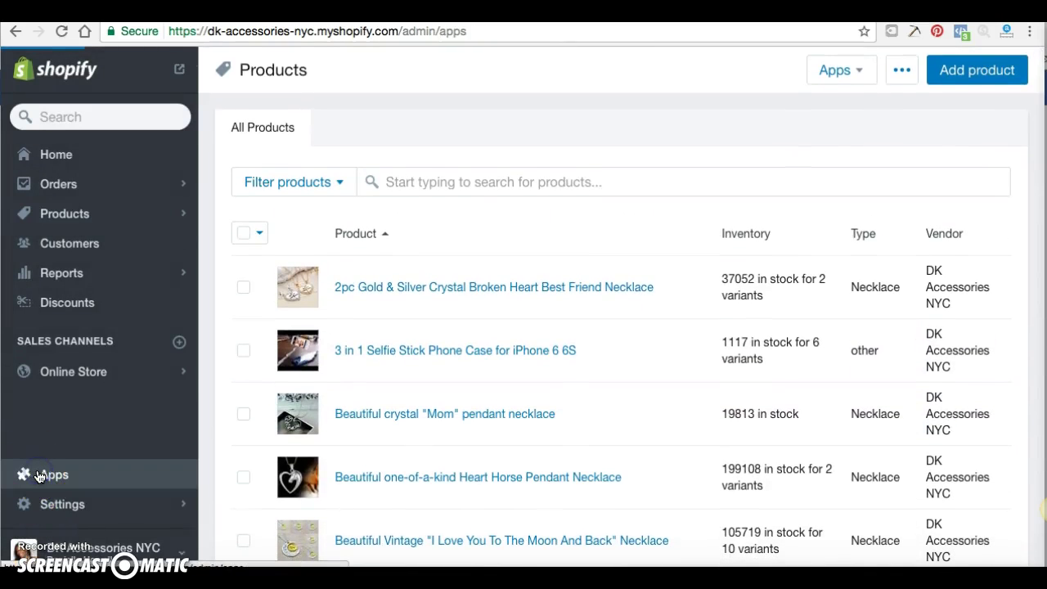
{"action": "left_click", "coordinate": [305, 239]}
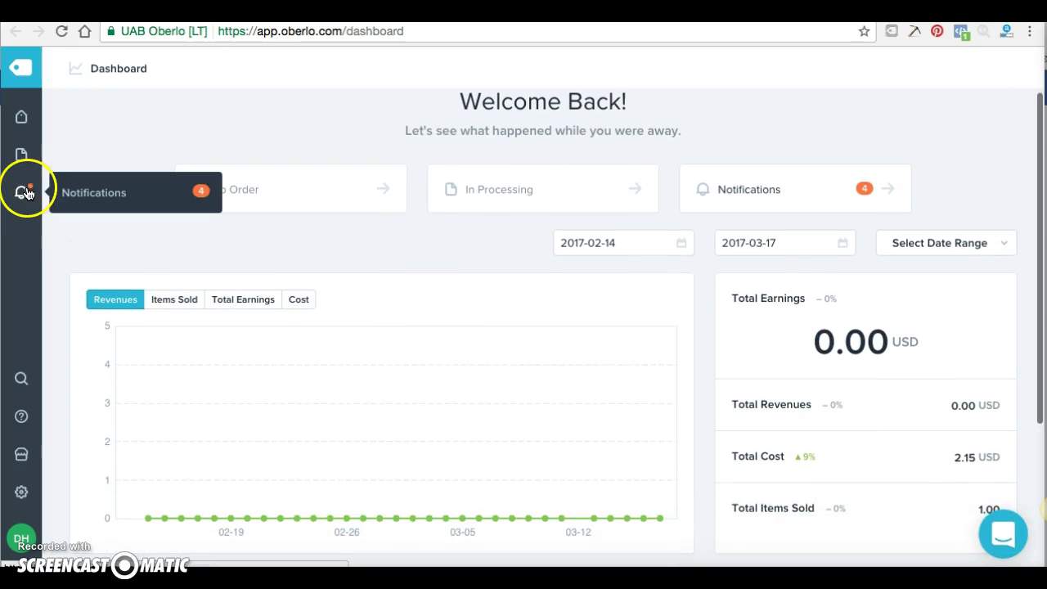
{"action": "scroll", "coordinate": [163, 319], "scroll_direction": "down", "scroll_amount": 3}
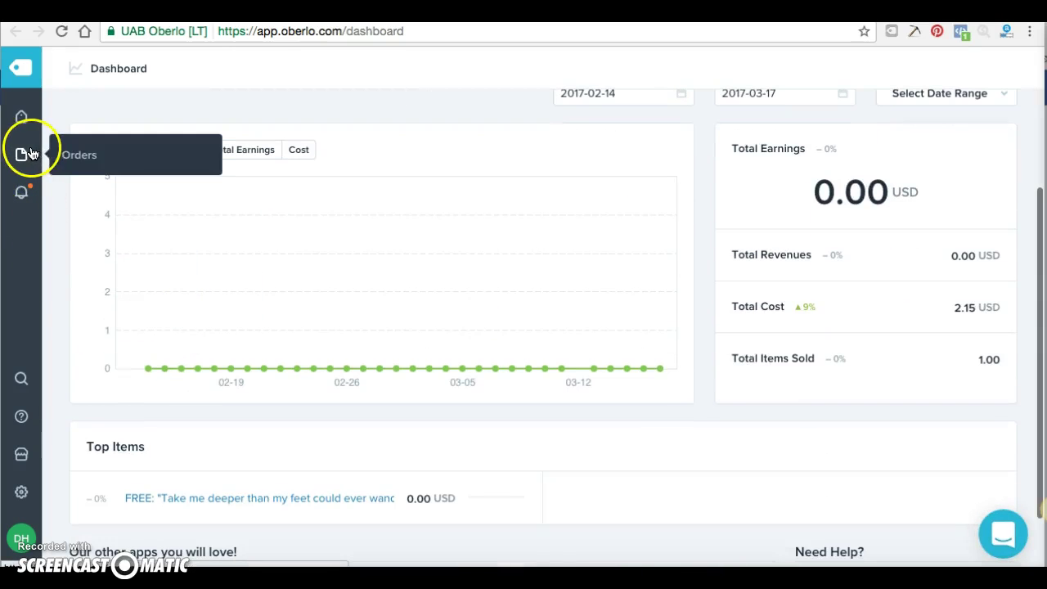
{"action": "mouse_move", "coordinate": [20, 117]}
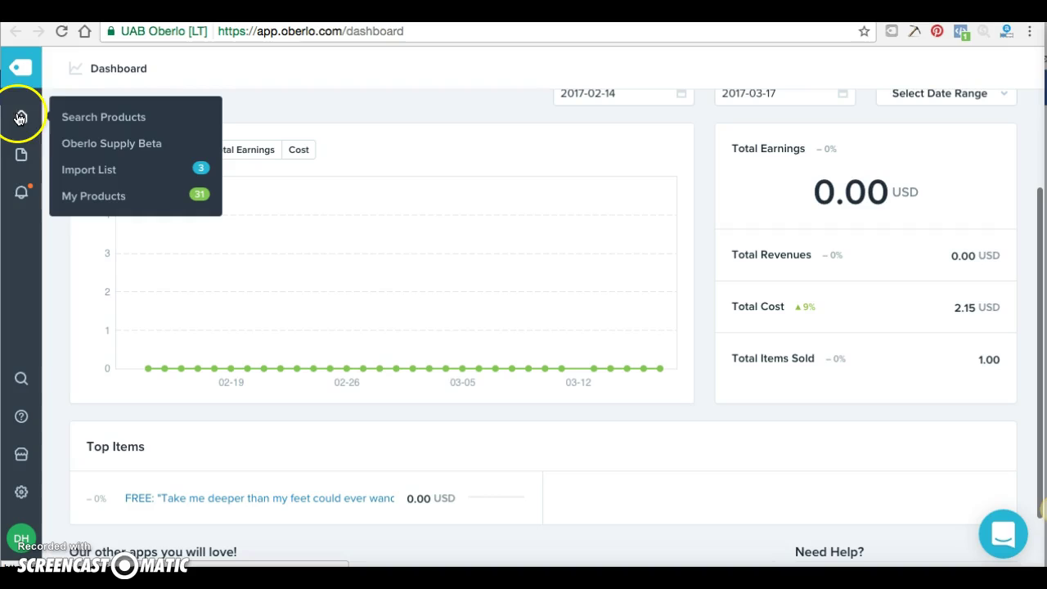
{"action": "left_click", "coordinate": [94, 196]}
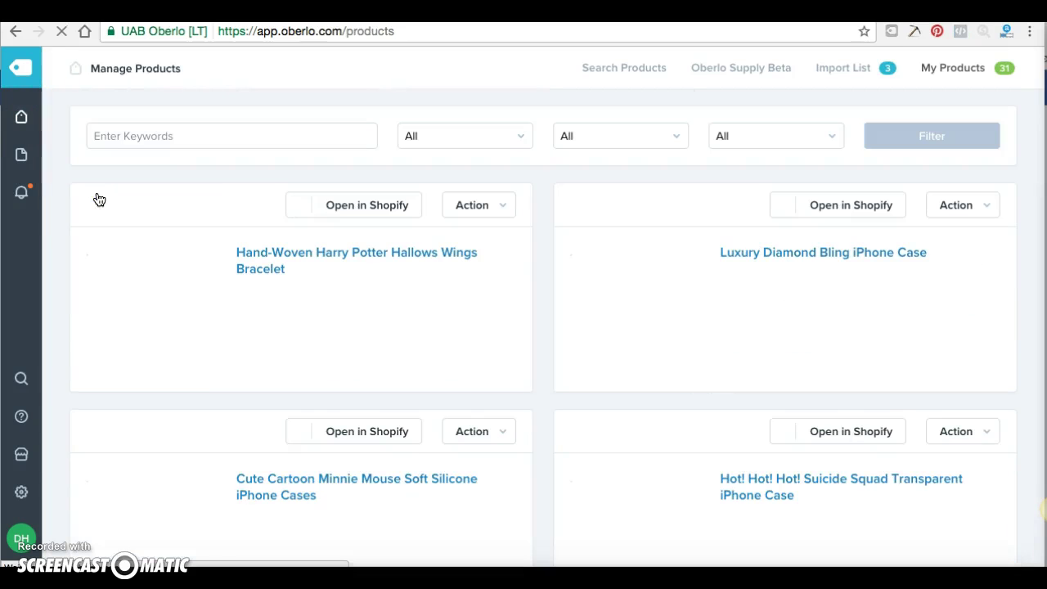
{"action": "scroll", "coordinate": [407, 339], "scroll_direction": "down", "scroll_amount": 8}
{"action": "scroll", "coordinate": [407, 338], "scroll_direction": "down", "scroll_amount": 10}
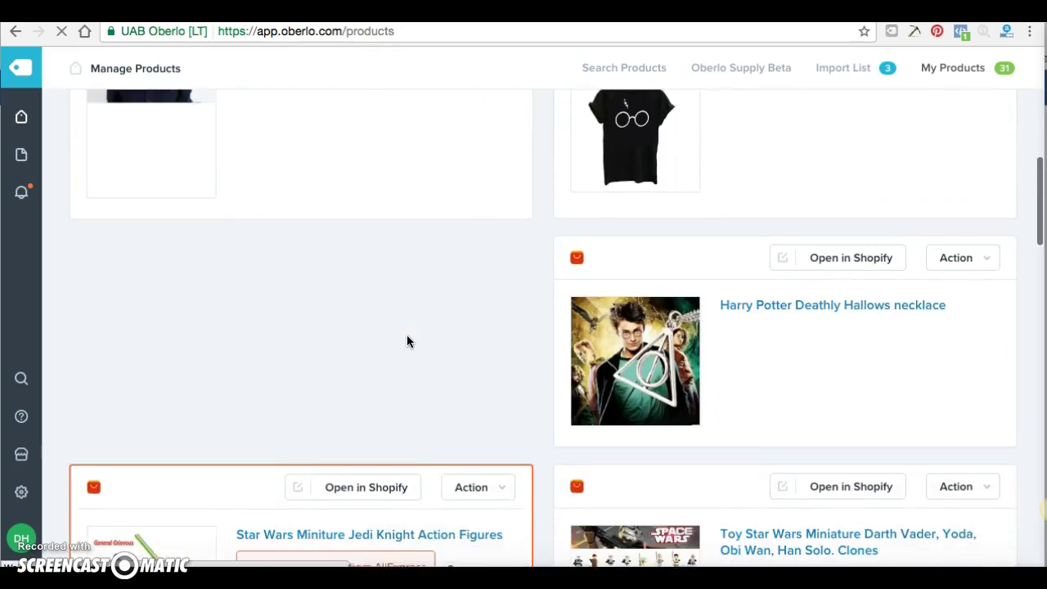
{"action": "scroll", "coordinate": [407, 341], "scroll_direction": "down", "scroll_amount": 10}
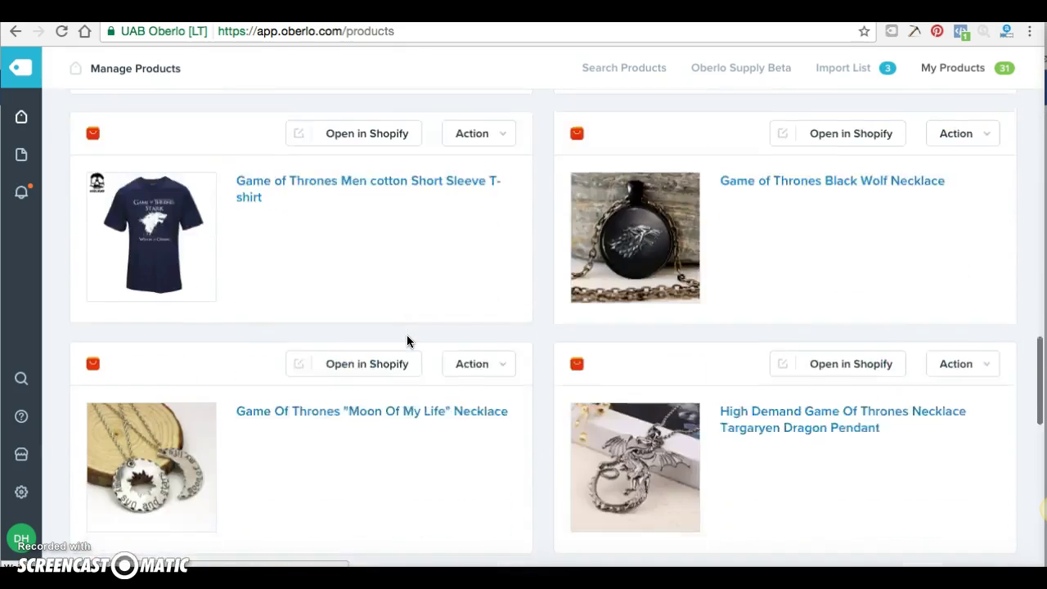
{"action": "scroll", "coordinate": [406, 341], "scroll_direction": "up", "scroll_amount": 20}
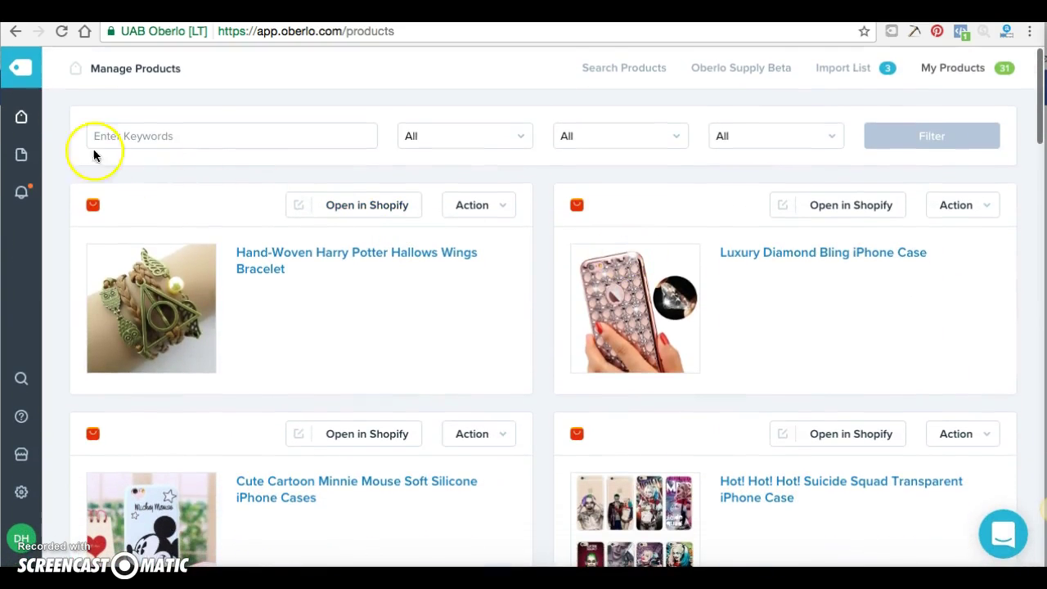
- Open Oberlo's import list and check which products are still waiting there
{"action": "mouse_move", "coordinate": [20, 121]}
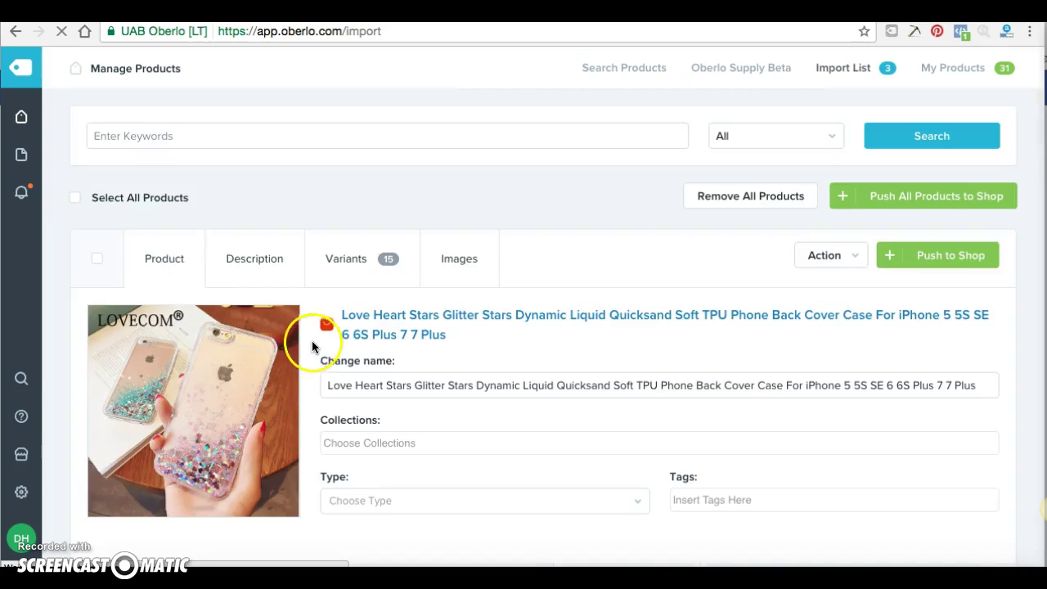
{"action": "scroll", "coordinate": [312, 340], "scroll_direction": "down", "scroll_amount": 8}
{"action": "scroll", "coordinate": [312, 348], "scroll_direction": "down", "scroll_amount": 4}
{"action": "scroll", "coordinate": [312, 346], "scroll_direction": "up", "scroll_amount": 10}
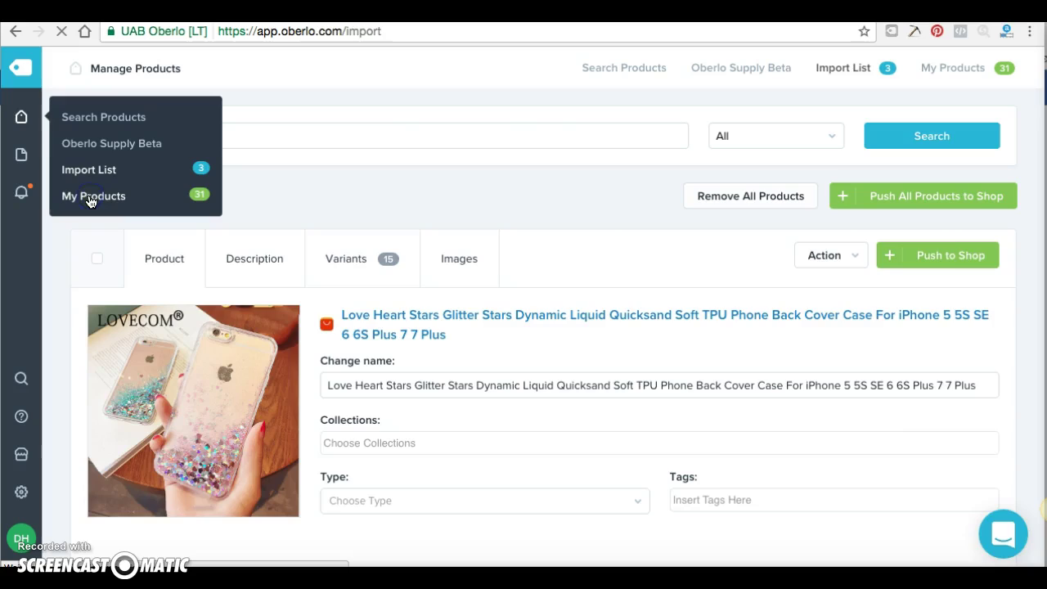
- Filter Oberlo's store products by the keyword "galaxy" and return to the unfiltered product list
{"action": "left_click", "coordinate": [90, 196]}
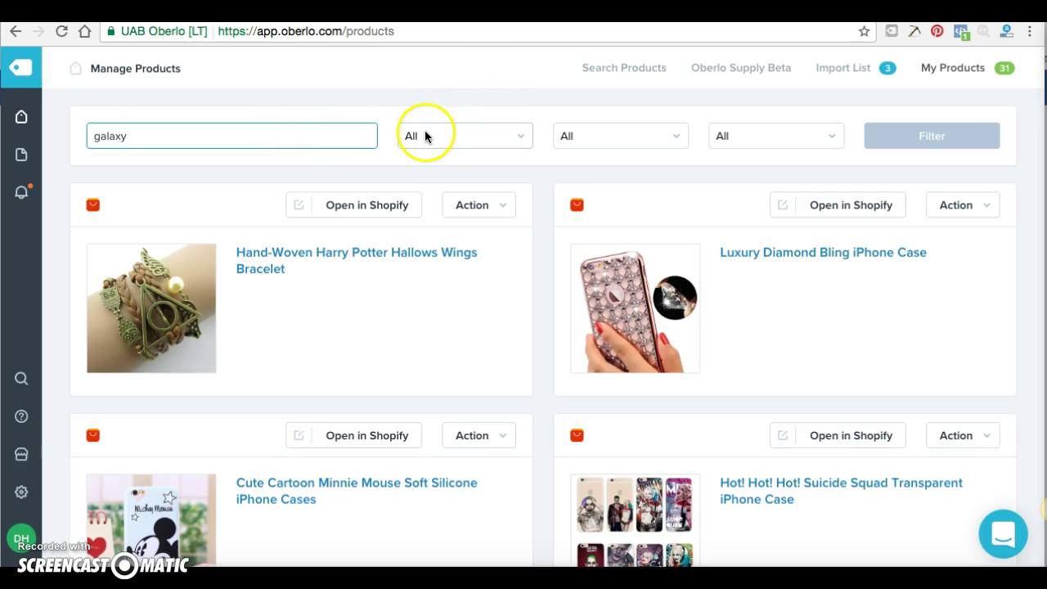
{"action": "key", "text": "Return"}
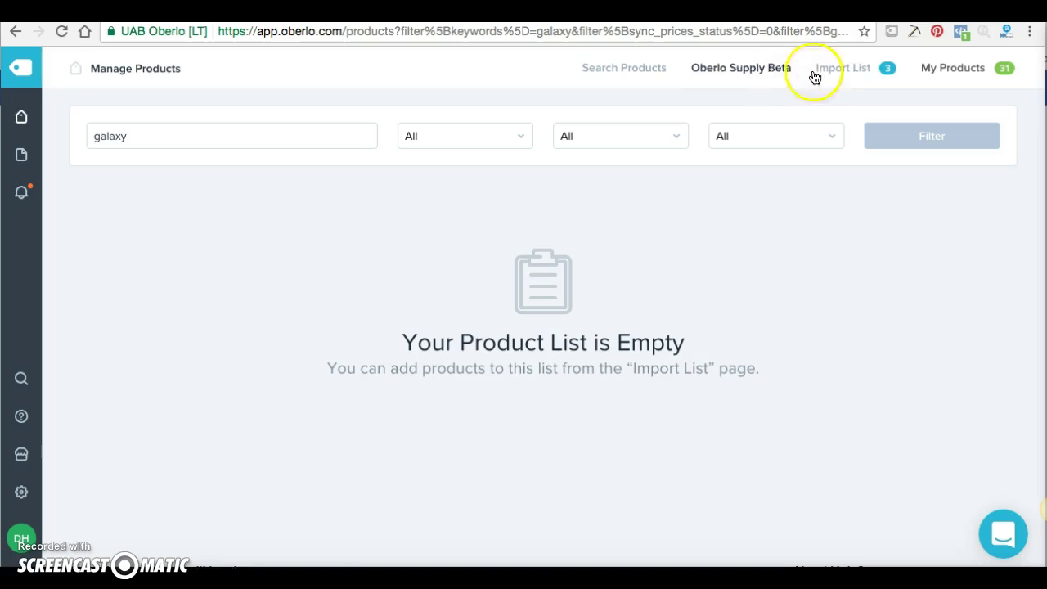
{"action": "left_click", "coordinate": [840, 70]}
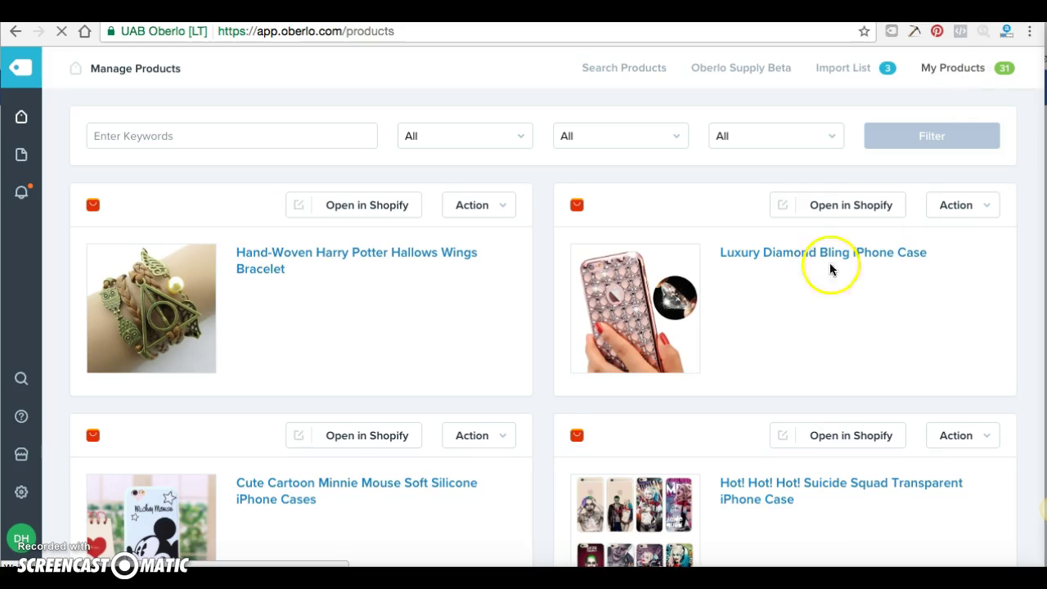
- Look through the first and second pages of Oberlo's store products for the pushed bracelet
{"action": "scroll", "coordinate": [779, 331], "scroll_direction": "down", "scroll_amount": 3}
{"action": "scroll", "coordinate": [779, 333], "scroll_direction": "down", "scroll_amount": 10}
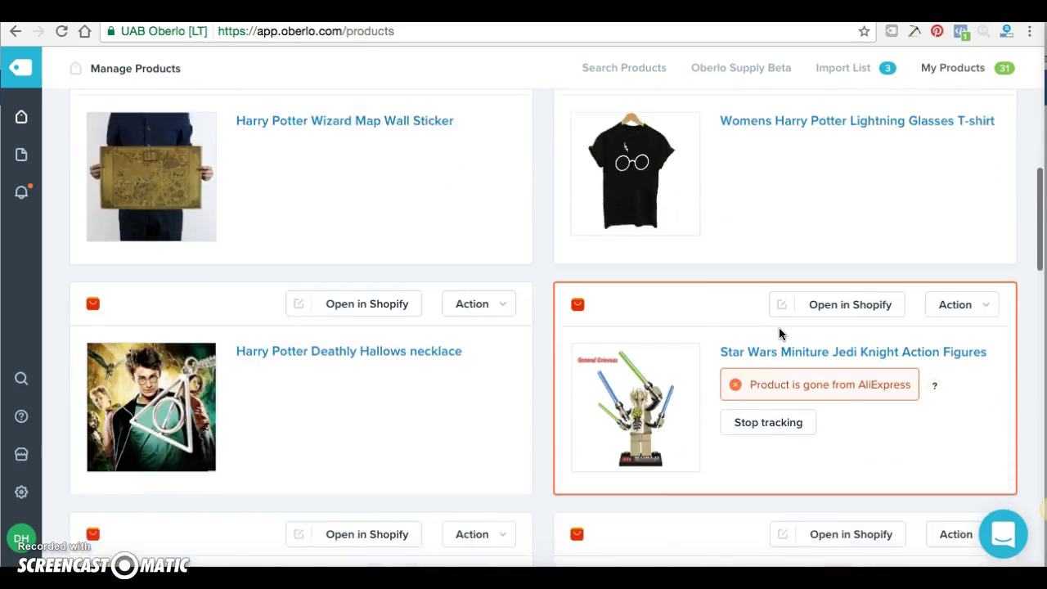
{"action": "scroll", "coordinate": [779, 333], "scroll_direction": "down", "scroll_amount": 3}
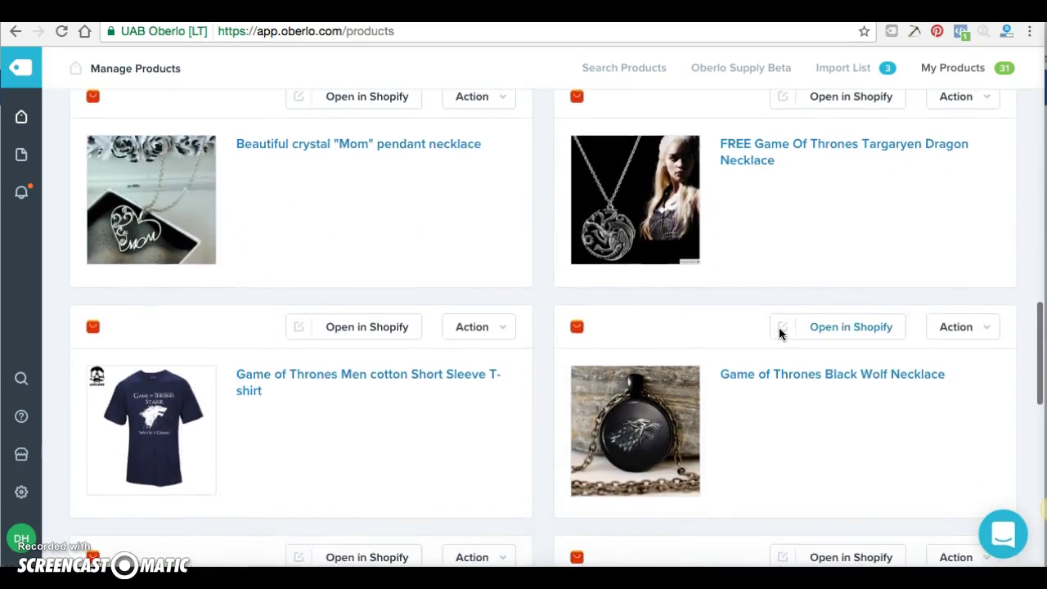
{"action": "scroll", "coordinate": [779, 331], "scroll_direction": "down", "scroll_amount": 5}
{"action": "left_click", "coordinate": [524, 406]}
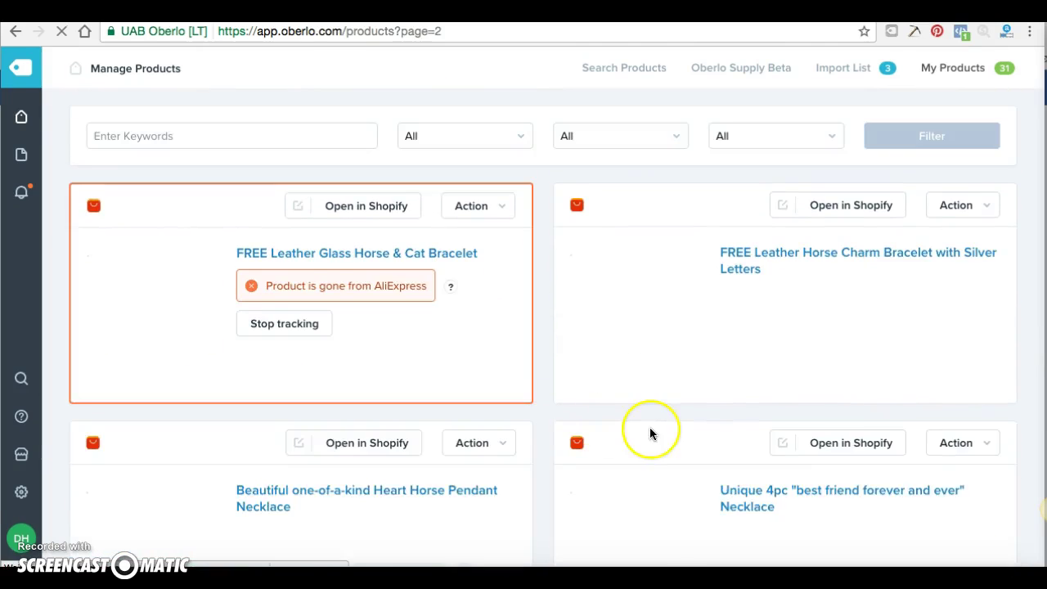
{"action": "scroll", "coordinate": [649, 429], "scroll_direction": "down", "scroll_amount": 1}
{"action": "scroll", "coordinate": [650, 428], "scroll_direction": "down", "scroll_amount": 8}
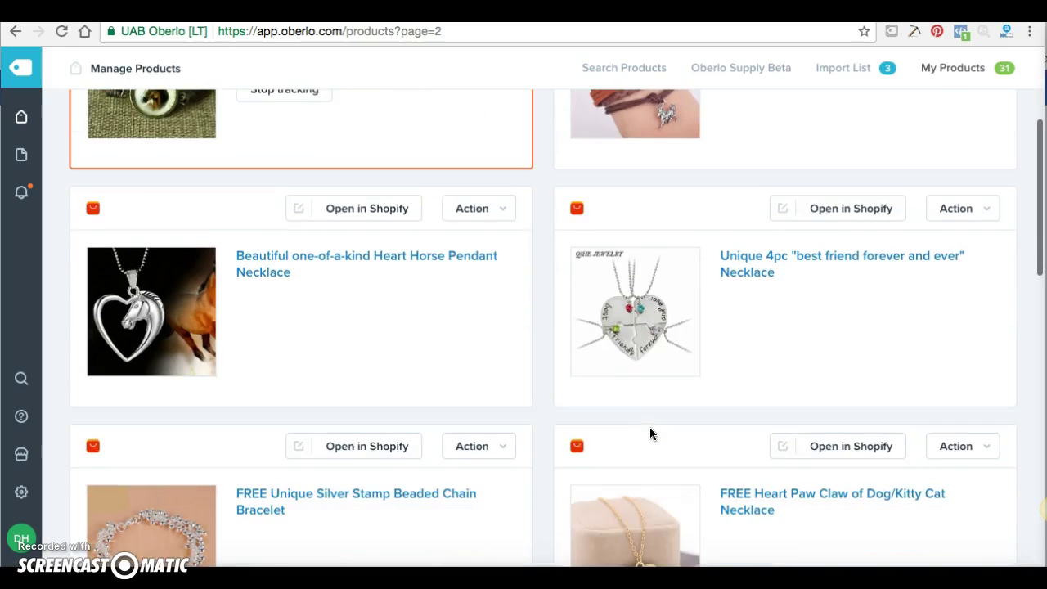
{"action": "scroll", "coordinate": [650, 434], "scroll_direction": "down", "scroll_amount": 6}
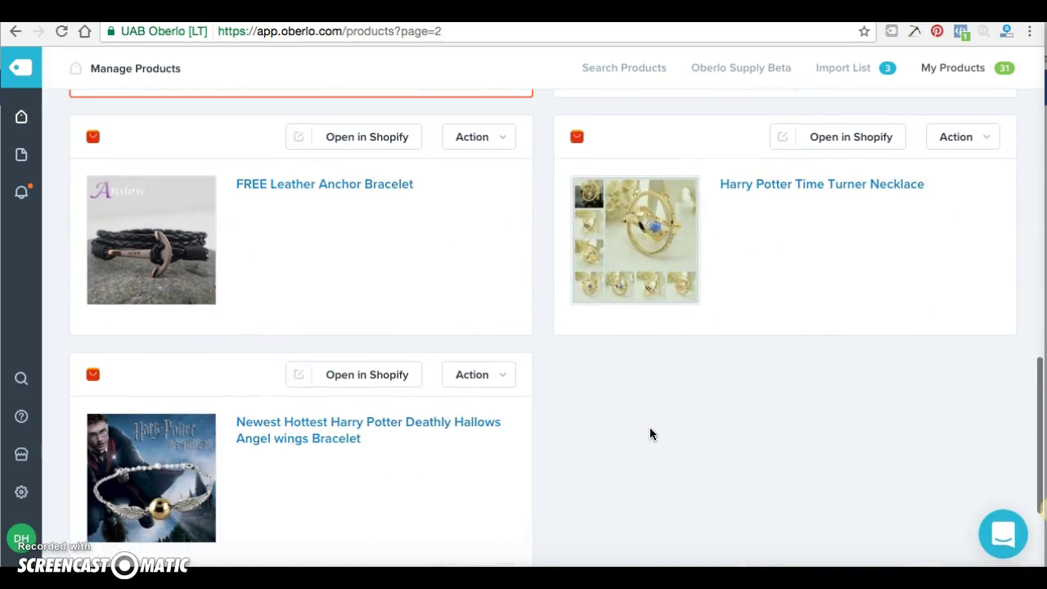
{"action": "key", "text": "Home"}
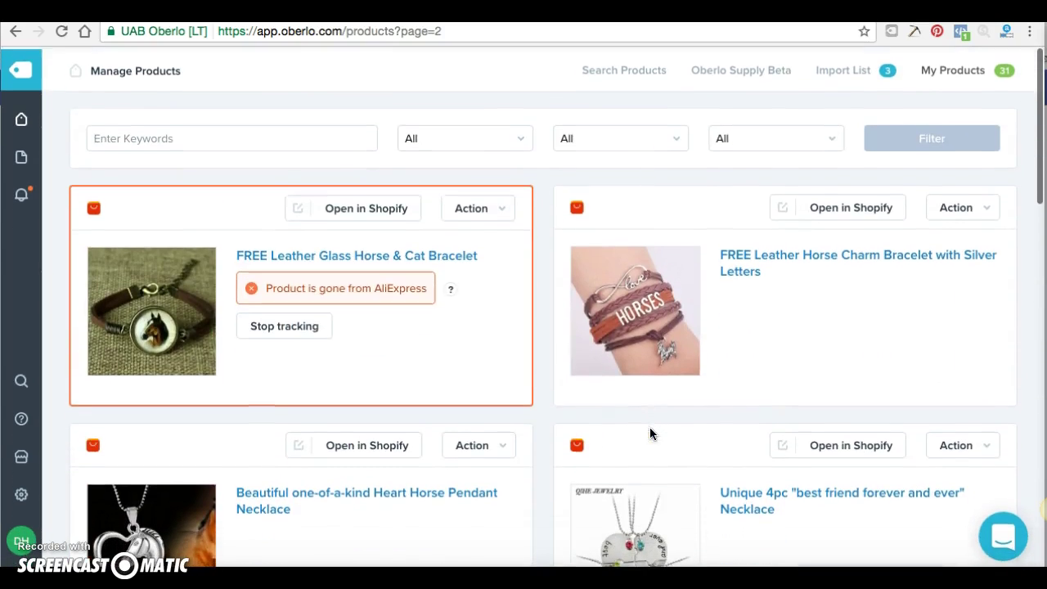
- Open the source page of the Unique 4pc "best friend forever and ever" Necklace from the second product page
{"action": "left_click", "coordinate": [71, 306]}
{"action": "scroll", "coordinate": [462, 376], "scroll_direction": "down", "scroll_amount": 4}
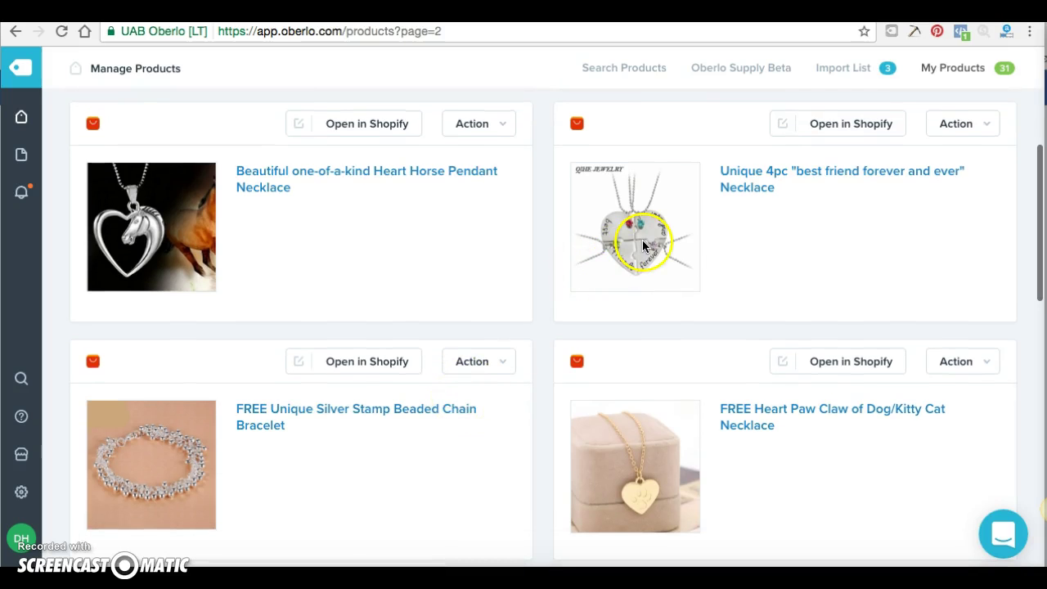
{"action": "left_click", "coordinate": [781, 176]}
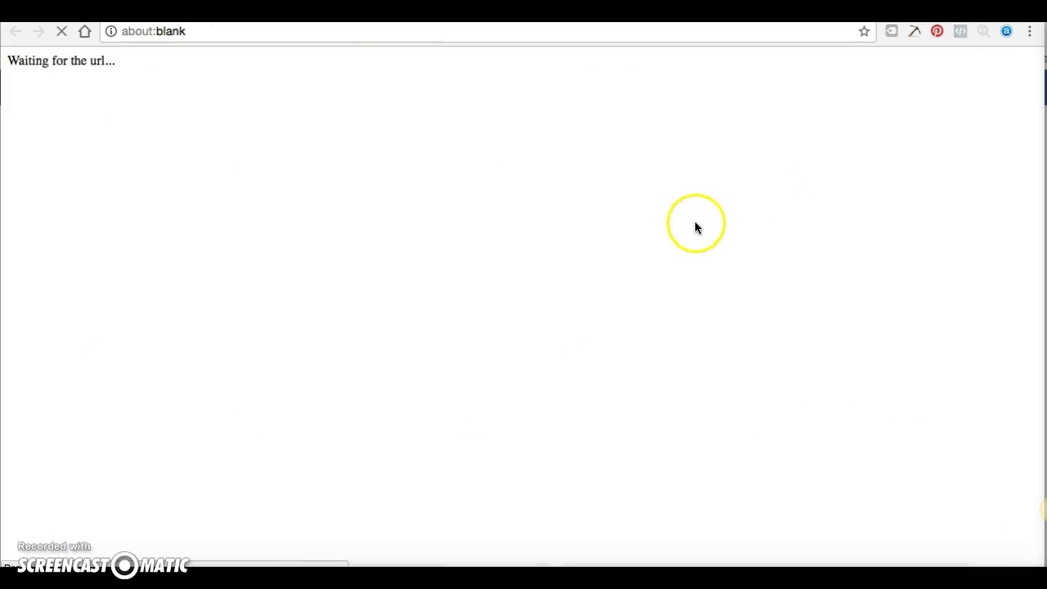
- Close the necklace's source page and Oberlo's product page, and open the store's product list in the Shopify admin
{"action": "key", "text": "ctrl+w"}
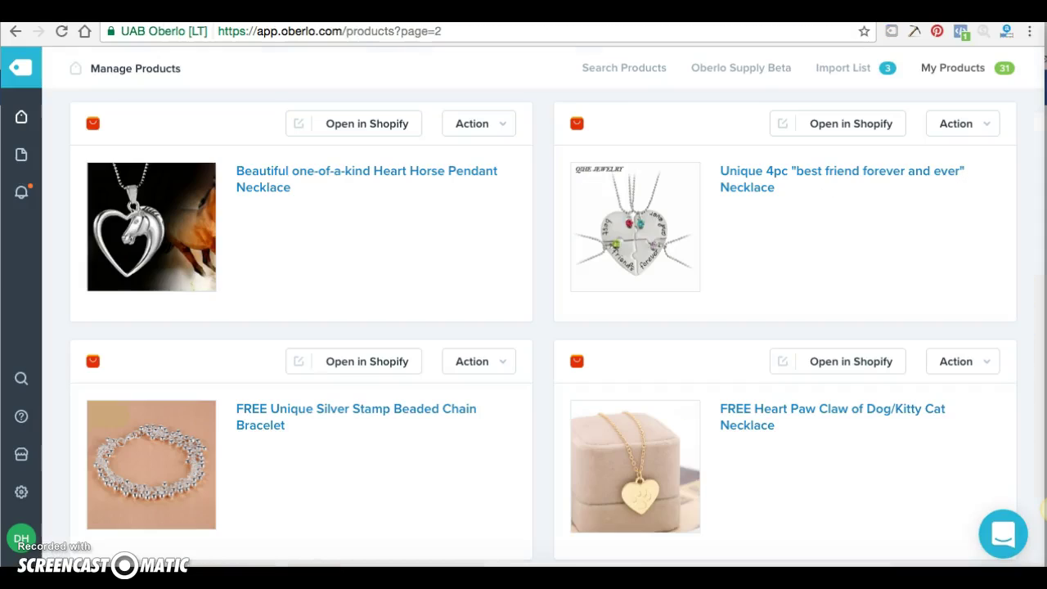
{"action": "key", "text": "ctrl+w"}
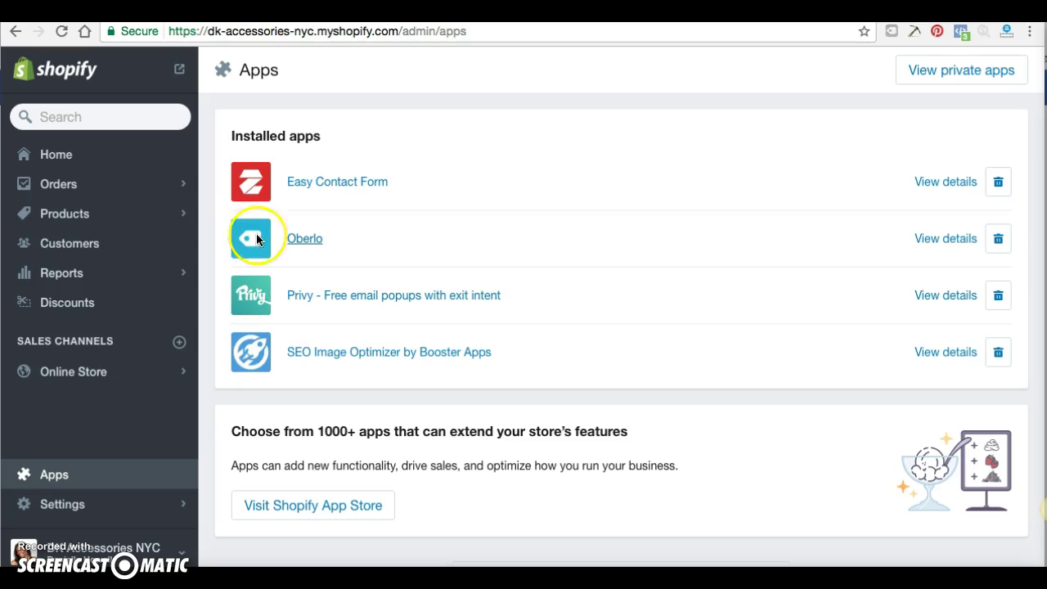
{"action": "left_click", "coordinate": [70, 215]}
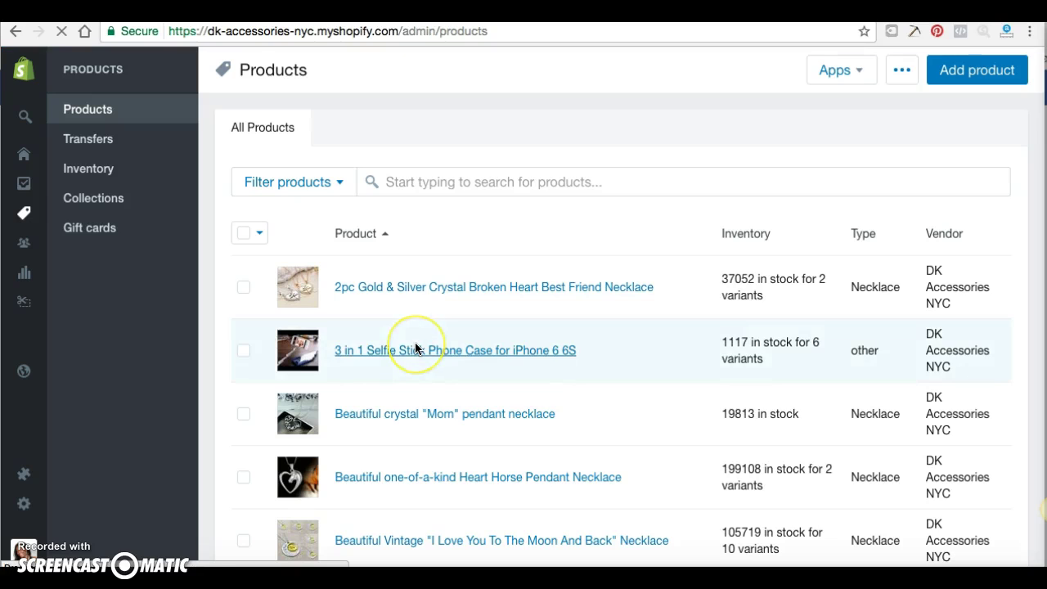
- Find the Star animal Leather Bracelet in Shopify's product list and open its product page
{"action": "scroll", "coordinate": [415, 342], "scroll_direction": "down", "scroll_amount": 1}
{"action": "scroll", "coordinate": [402, 293], "scroll_direction": "down", "scroll_amount": 7}
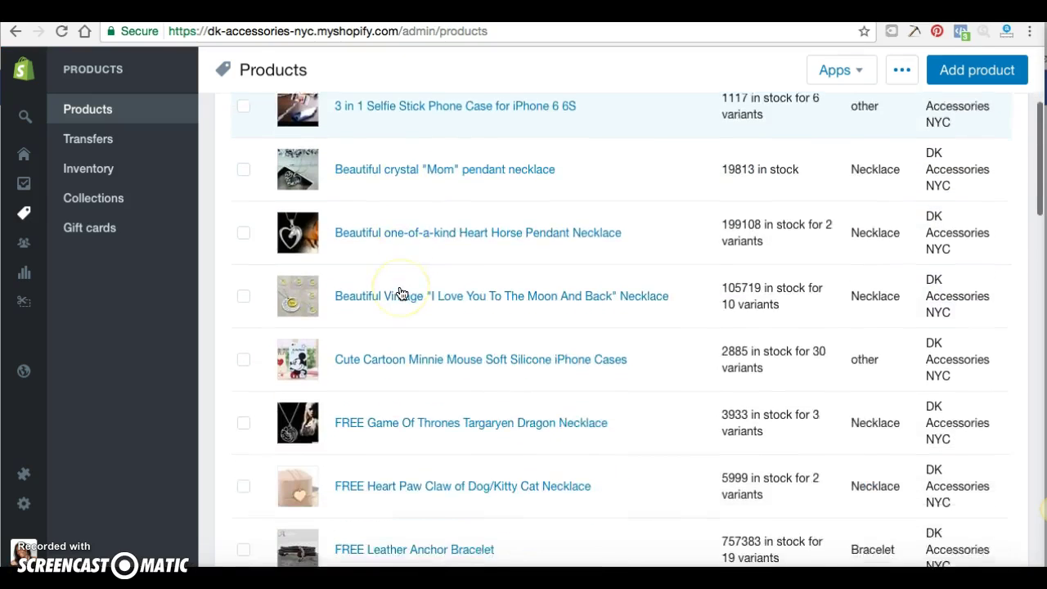
{"action": "scroll", "coordinate": [401, 294], "scroll_direction": "up", "scroll_amount": 7}
{"action": "scroll", "coordinate": [401, 294], "scroll_direction": "down", "scroll_amount": 2}
{"action": "scroll", "coordinate": [402, 324], "scroll_direction": "down", "scroll_amount": 18}
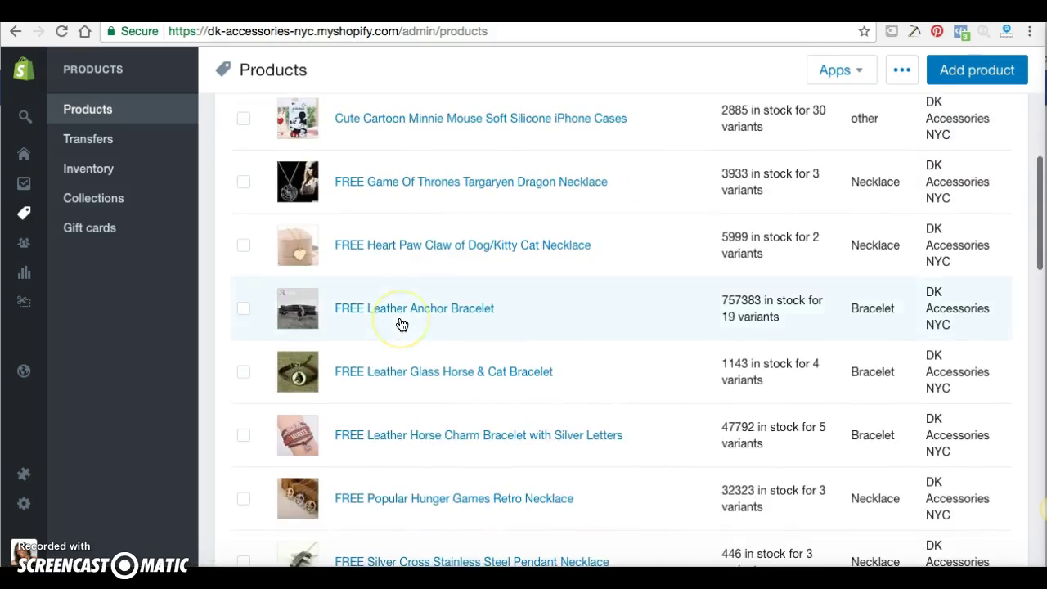
{"action": "scroll", "coordinate": [402, 325], "scroll_direction": "down", "scroll_amount": 16}
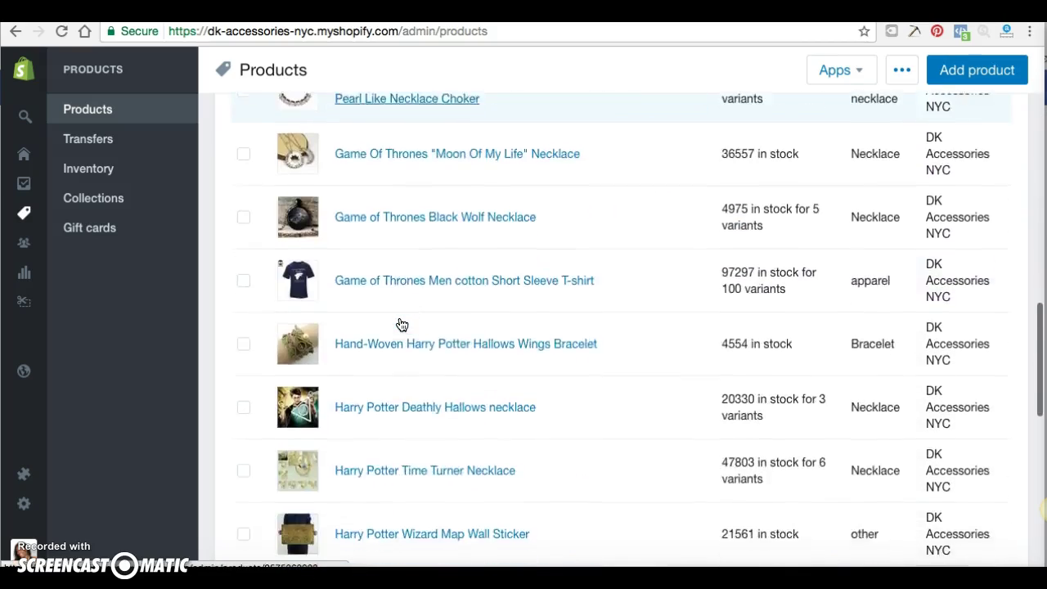
{"action": "scroll", "coordinate": [401, 325], "scroll_direction": "down", "scroll_amount": 5}
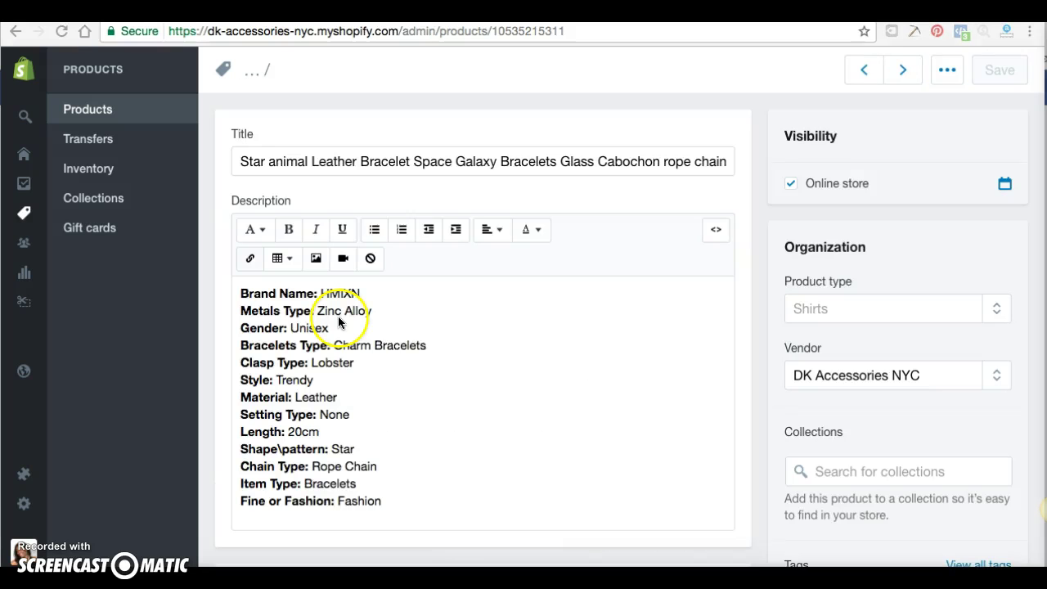
- Look through the Star animal Leather Bracelet's title, description, images and variants
{"action": "scroll", "coordinate": [473, 330], "scroll_direction": "down", "scroll_amount": 5}
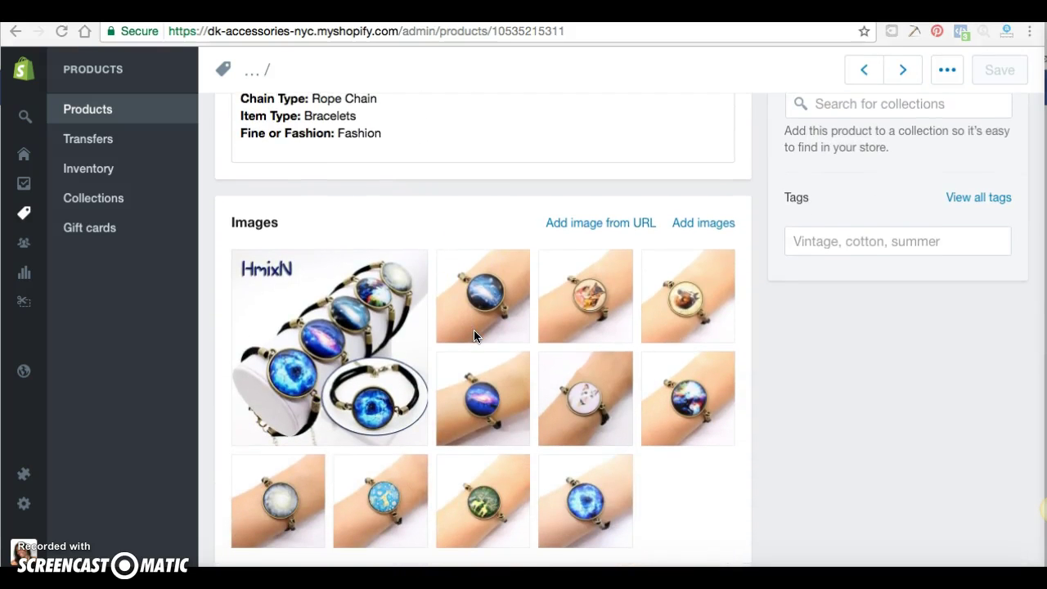
{"action": "scroll", "coordinate": [474, 334], "scroll_direction": "up", "scroll_amount": 1}
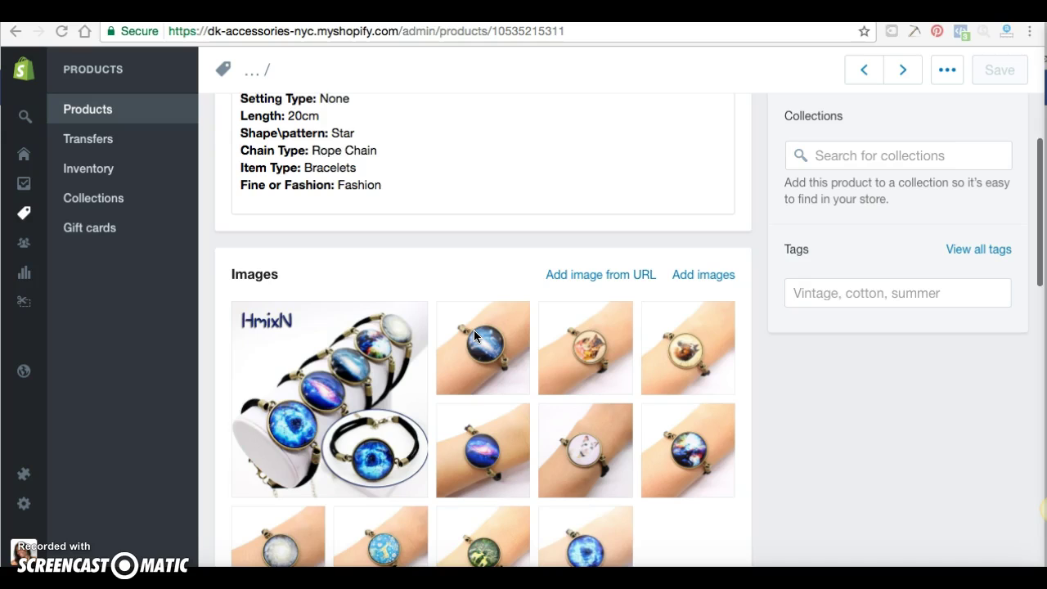
{"action": "scroll", "coordinate": [474, 335], "scroll_direction": "down", "scroll_amount": 1}
{"action": "scroll", "coordinate": [473, 332], "scroll_direction": "down", "scroll_amount": 1}
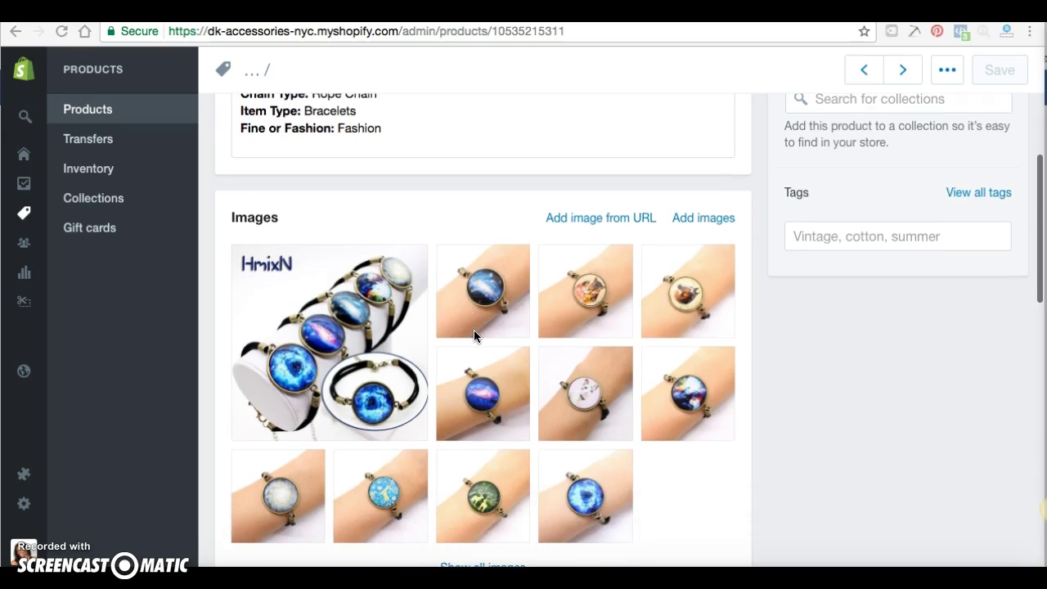
{"action": "scroll", "coordinate": [475, 271], "scroll_direction": "up", "scroll_amount": 3}
{"action": "scroll", "coordinate": [476, 283], "scroll_direction": "up", "scroll_amount": 3}
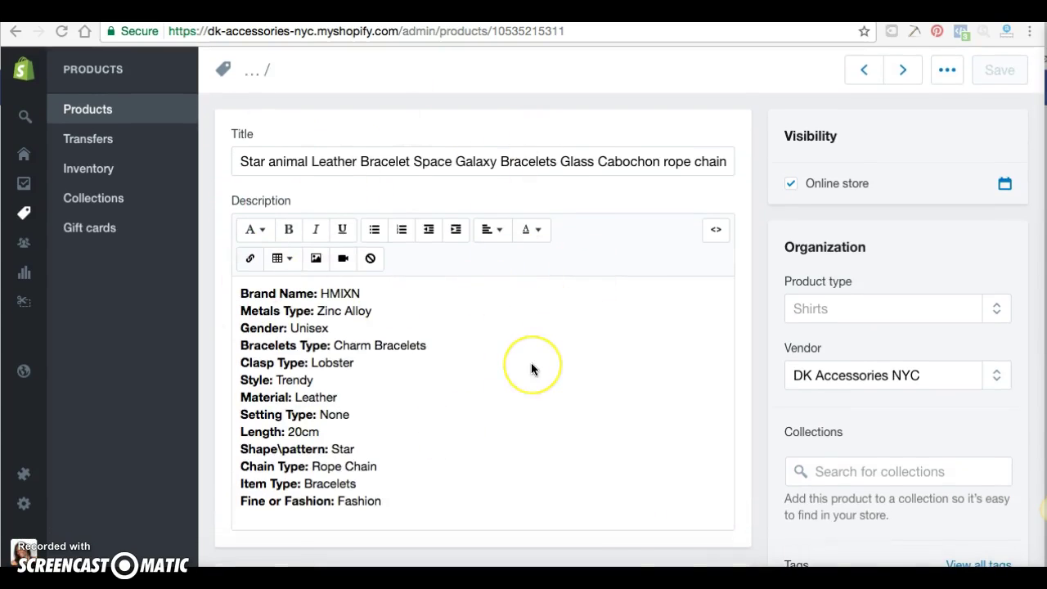
{"action": "scroll", "coordinate": [531, 364], "scroll_direction": "down", "scroll_amount": 1}
{"action": "scroll", "coordinate": [530, 364], "scroll_direction": "down", "scroll_amount": 4}
{"action": "scroll", "coordinate": [531, 368], "scroll_direction": "down", "scroll_amount": 1}
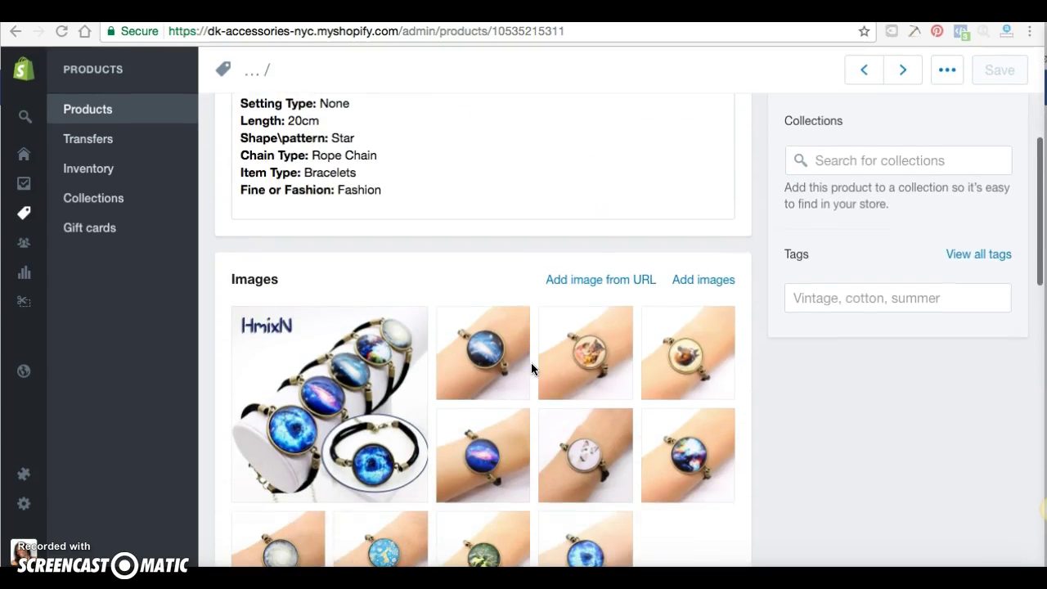
{"action": "scroll", "coordinate": [475, 287], "scroll_direction": "up", "scroll_amount": 5}
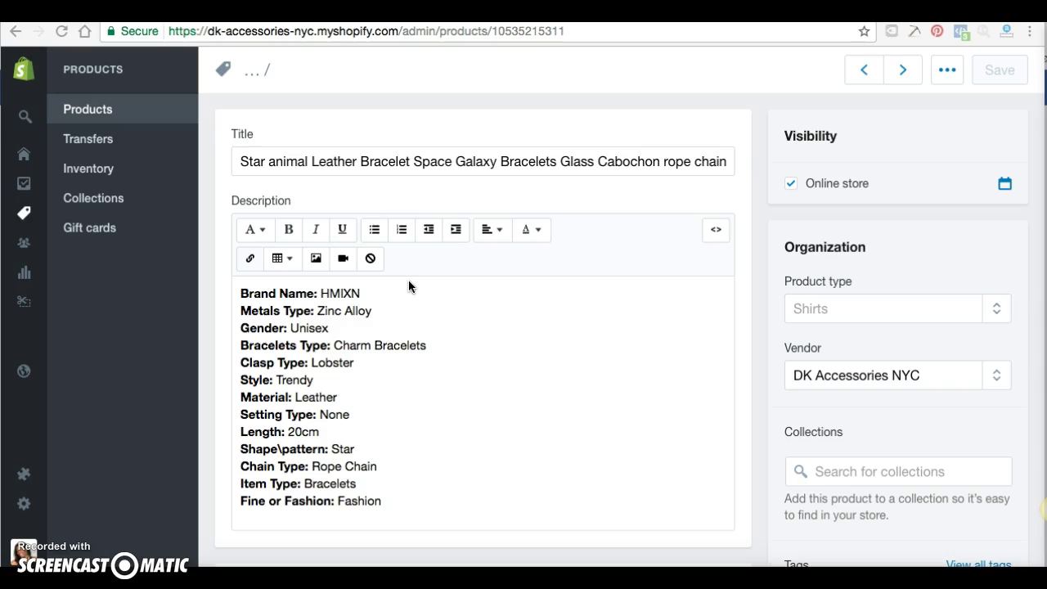
{"action": "scroll", "coordinate": [408, 286], "scroll_direction": "down", "scroll_amount": 4}
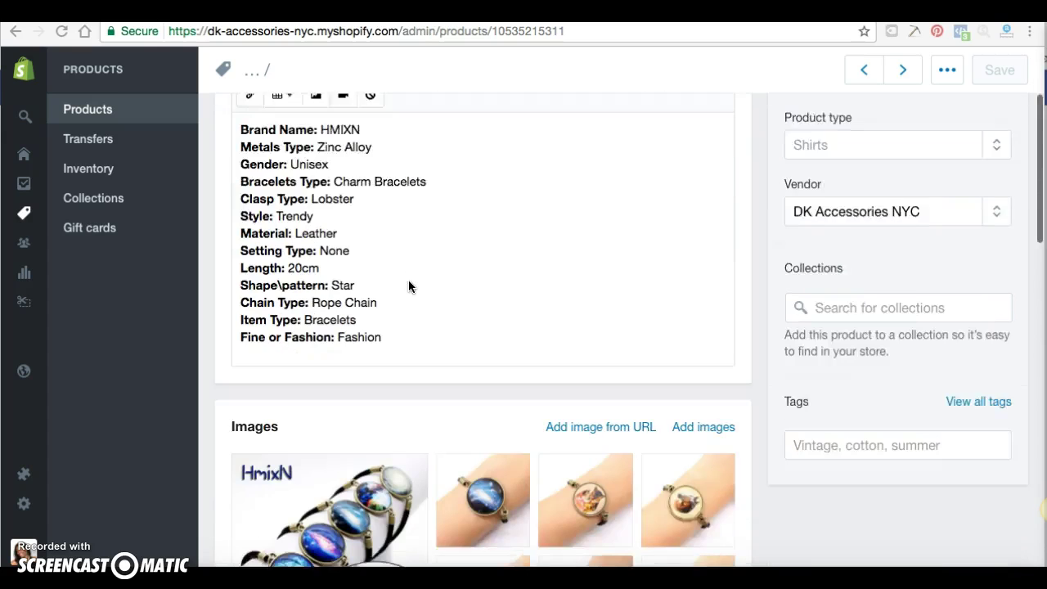
{"action": "scroll", "coordinate": [362, 400], "scroll_direction": "down", "scroll_amount": 6}
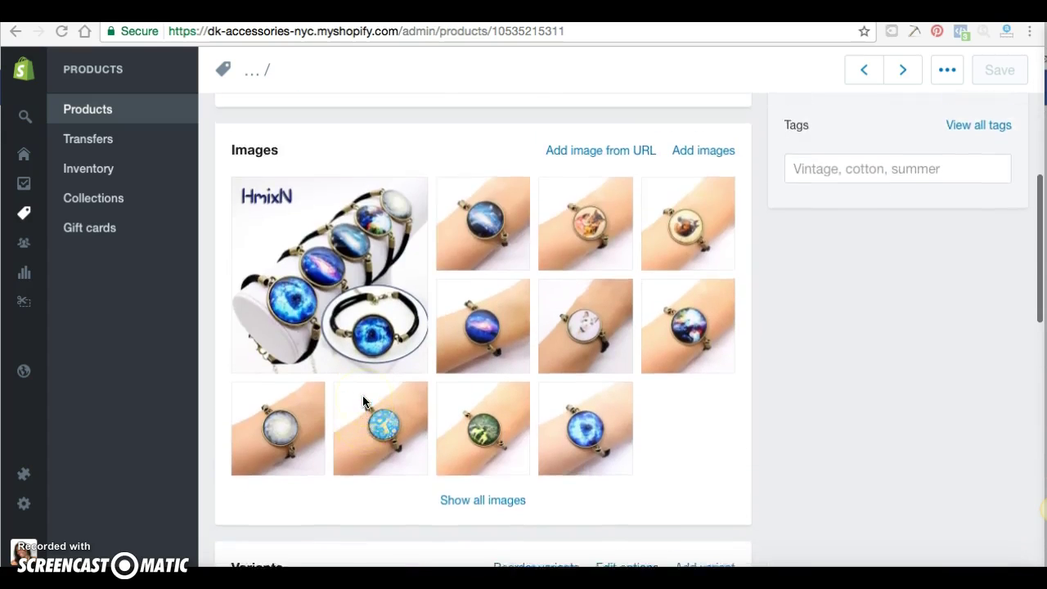
{"action": "scroll", "coordinate": [449, 323], "scroll_direction": "up", "scroll_amount": 3}
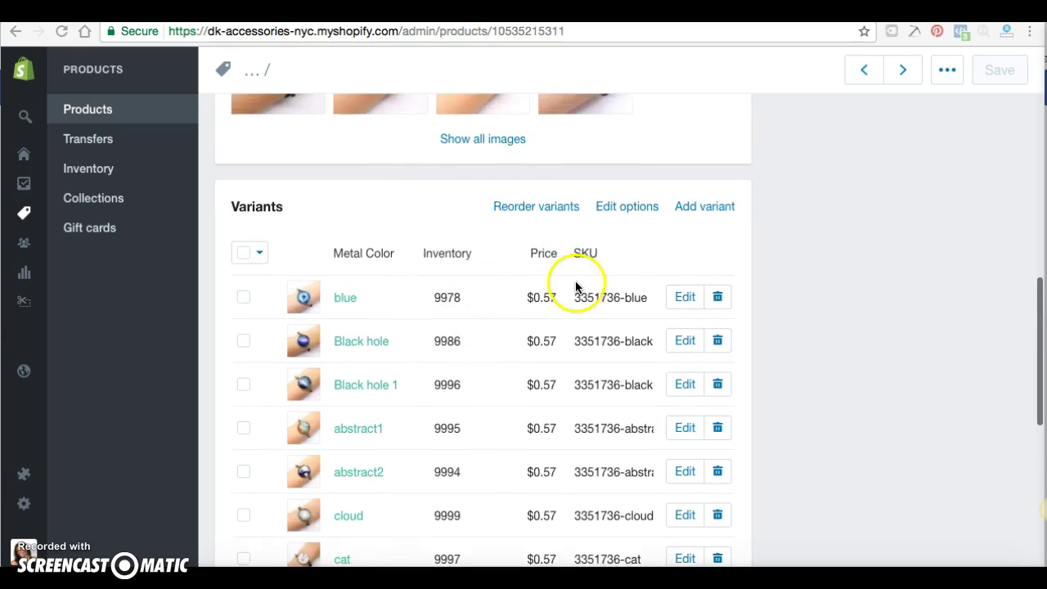
- Open the bracelet's blue variant, delete the last digit of its shipping weight and save the variant
{"action": "left_click", "coordinate": [685, 349]}
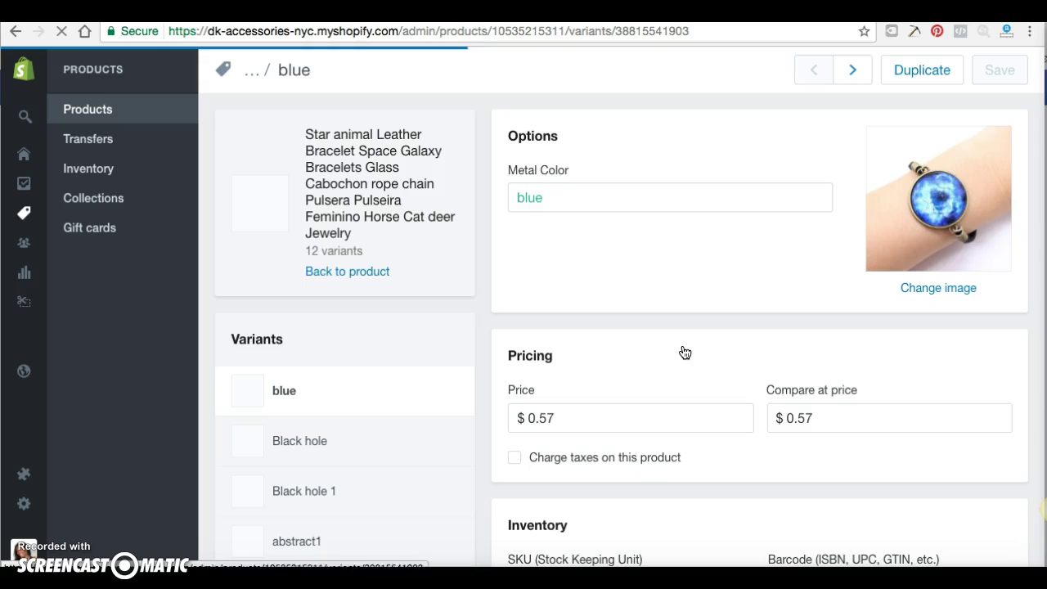
{"action": "scroll", "coordinate": [685, 421], "scroll_direction": "down", "scroll_amount": 3}
{"action": "scroll", "coordinate": [685, 416], "scroll_direction": "down", "scroll_amount": 5}
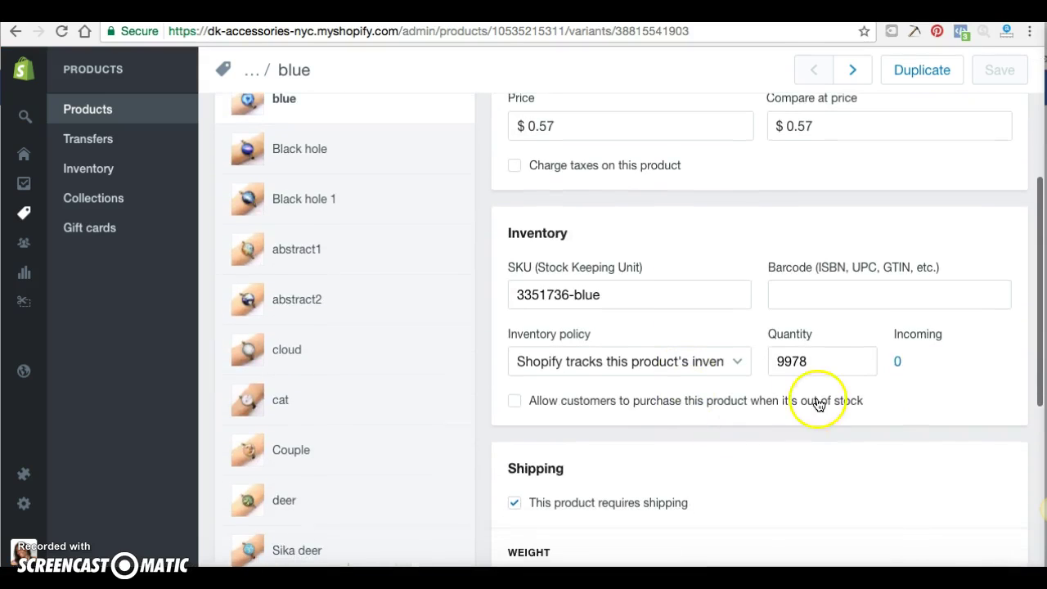
{"action": "left_click", "coordinate": [553, 452]}
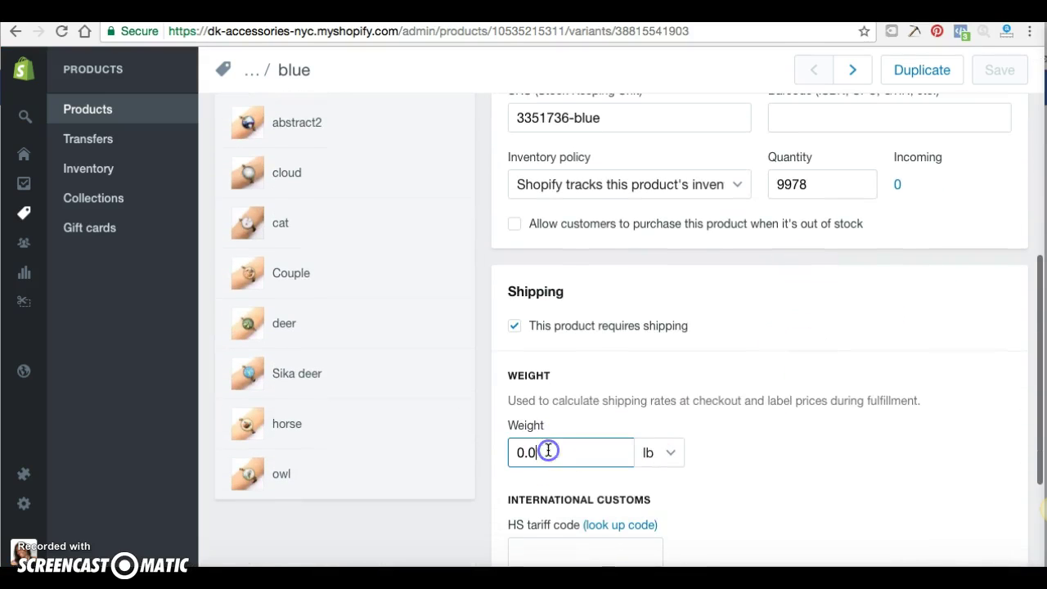
{"action": "key", "text": "BackSpace"}
{"action": "scroll", "coordinate": [548, 450], "scroll_direction": "up", "scroll_amount": 10}
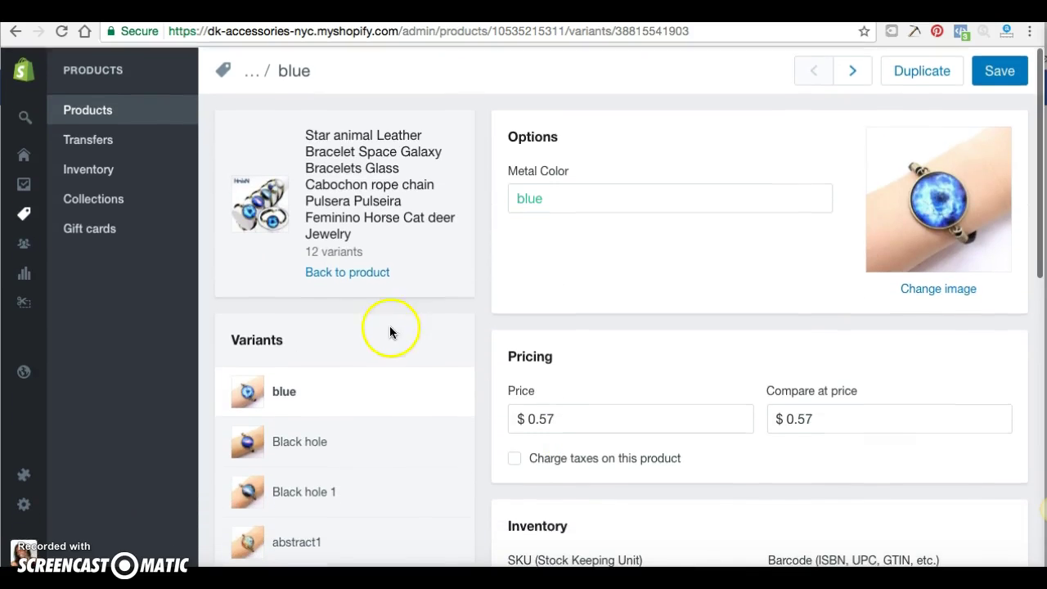
{"action": "left_click", "coordinate": [999, 75]}
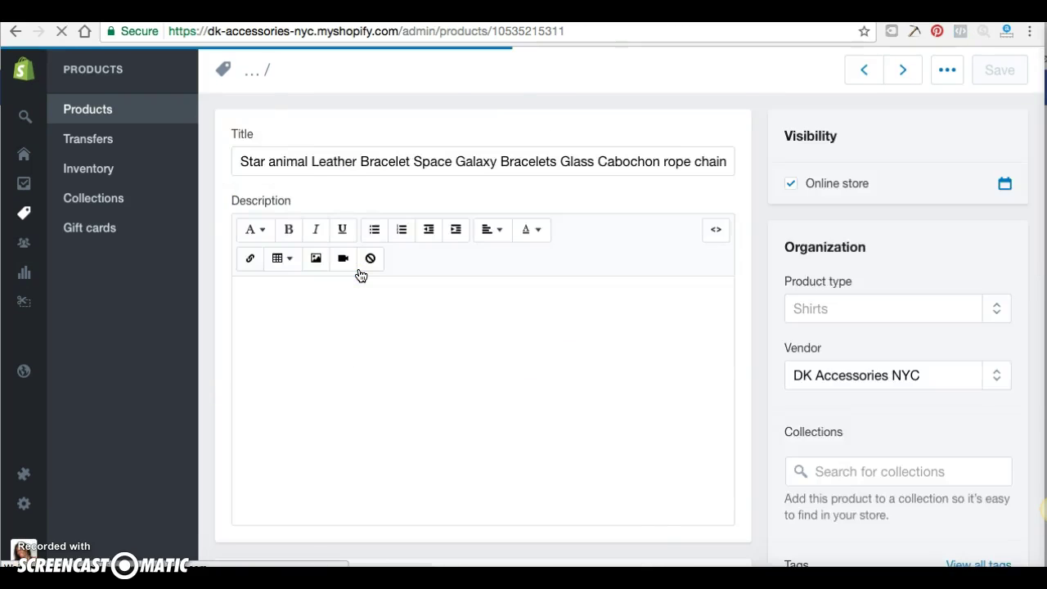
- Open the bracelet's main image, the one with the HmixN logo, in the photo editor
{"action": "scroll", "coordinate": [368, 311], "scroll_direction": "down", "scroll_amount": 10}
{"action": "scroll", "coordinate": [327, 360], "scroll_direction": "up", "scroll_amount": 6}
{"action": "left_click", "coordinate": [282, 404]}
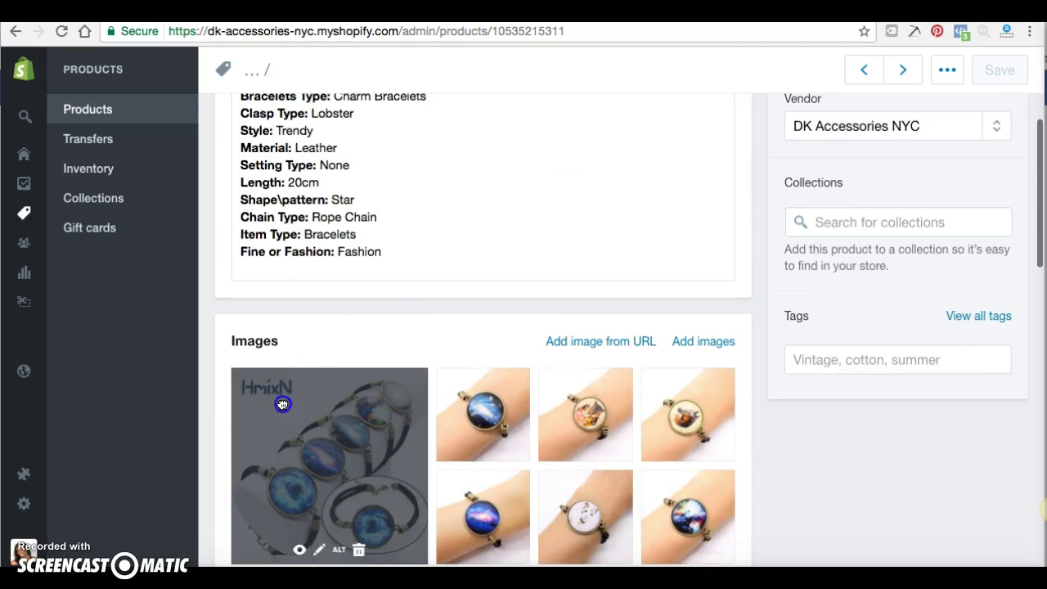
{"action": "left_click", "coordinate": [317, 550]}
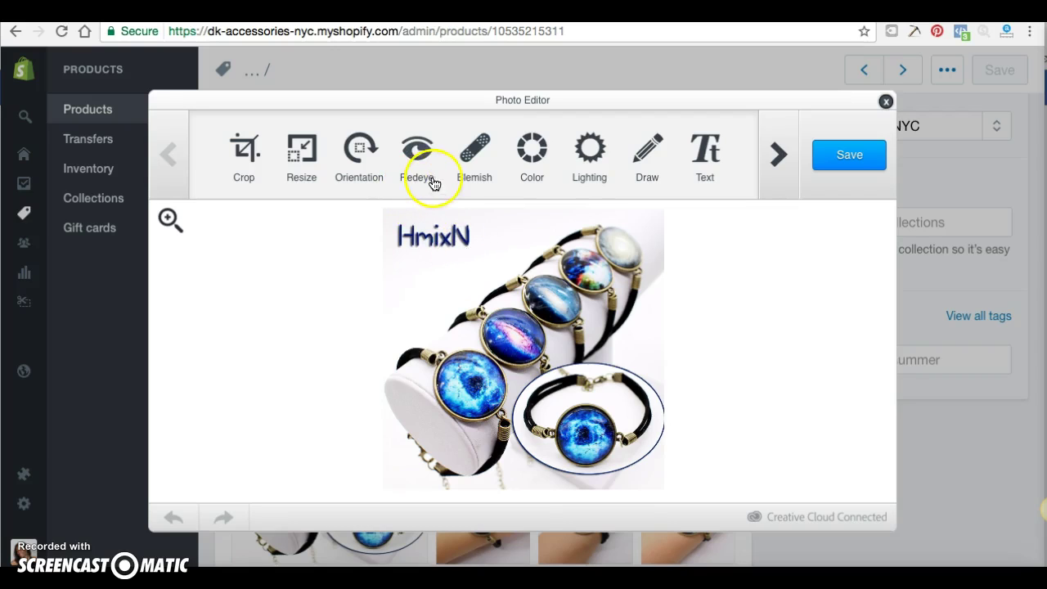
- Try to erase the HmixN logo from the main image with the Blemish tool, using the medium and second-largest brush sizes
{"action": "left_click", "coordinate": [472, 155]}
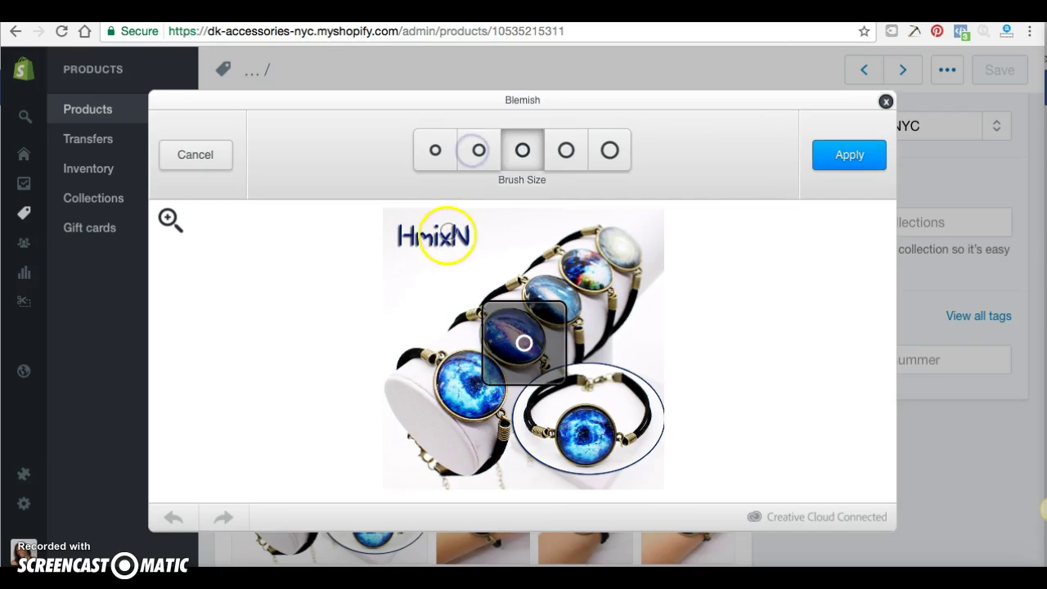
{"action": "left_click", "coordinate": [409, 233]}
{"action": "left_click", "coordinate": [422, 235]}
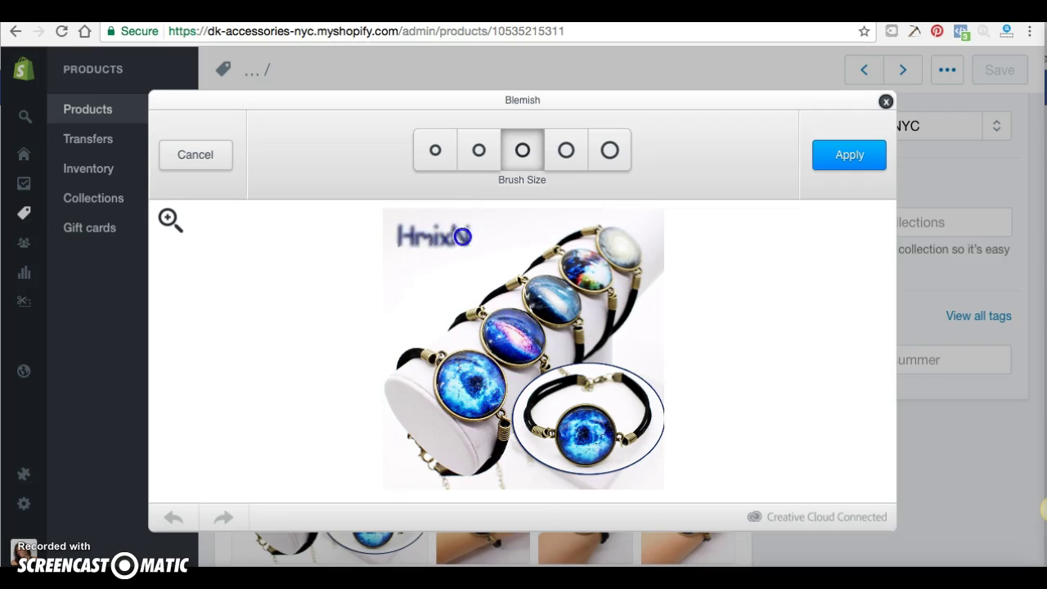
{"action": "left_click", "coordinate": [565, 151]}
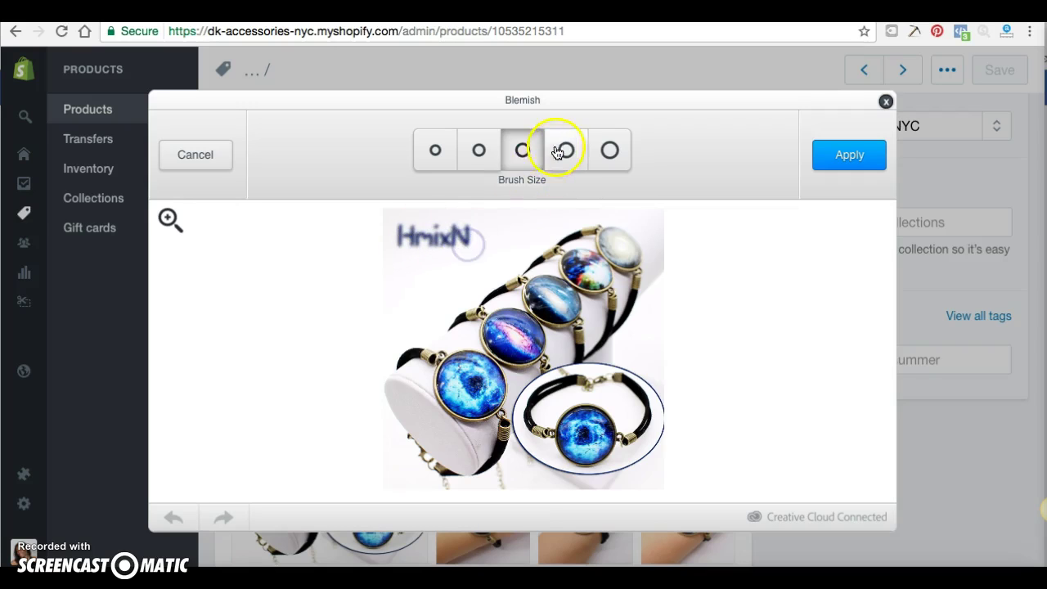
{"action": "left_click", "coordinate": [506, 343]}
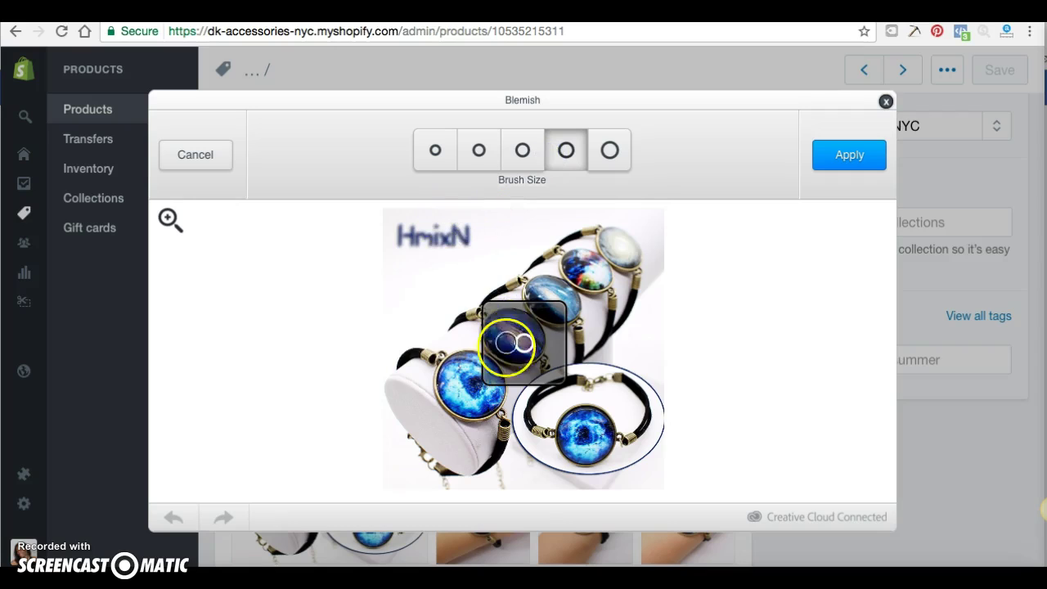
{"action": "left_click", "coordinate": [464, 235]}
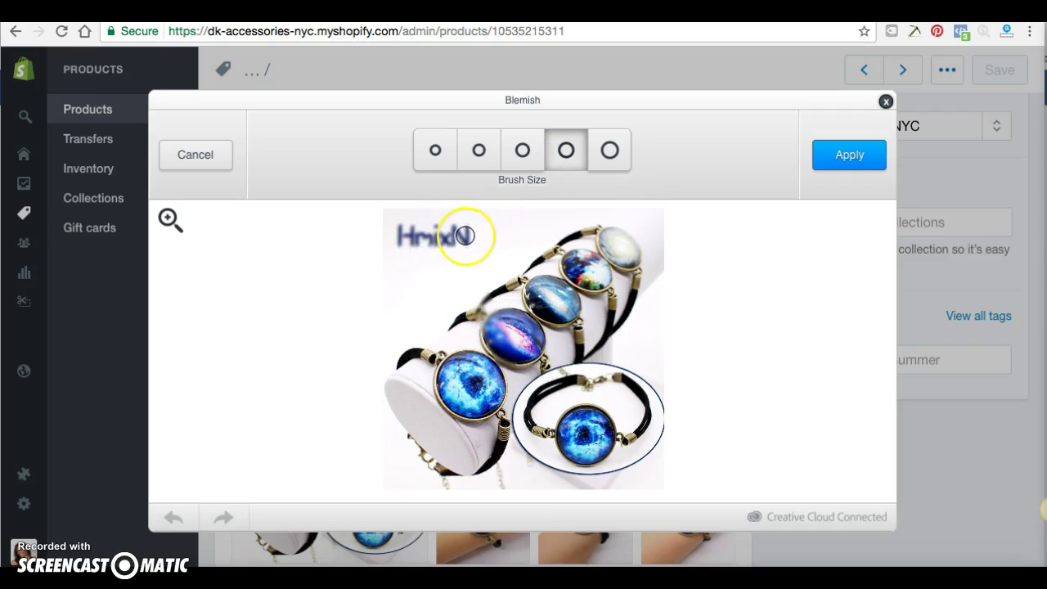
- Retry the Blemish tool on the HmixN logo with the largest and smallest brushes, and close the photo editor without applying
{"action": "left_click", "coordinate": [610, 163]}
{"action": "left_click", "coordinate": [433, 239]}
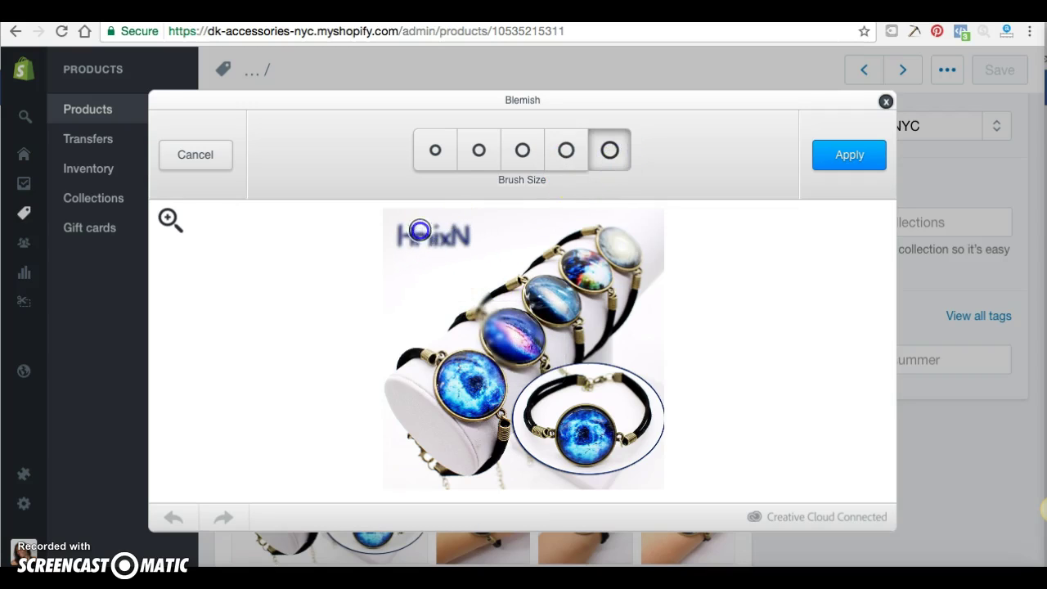
{"action": "left_click", "coordinate": [434, 155]}
{"action": "left_click", "coordinate": [444, 246]}
{"action": "left_click", "coordinate": [608, 302]}
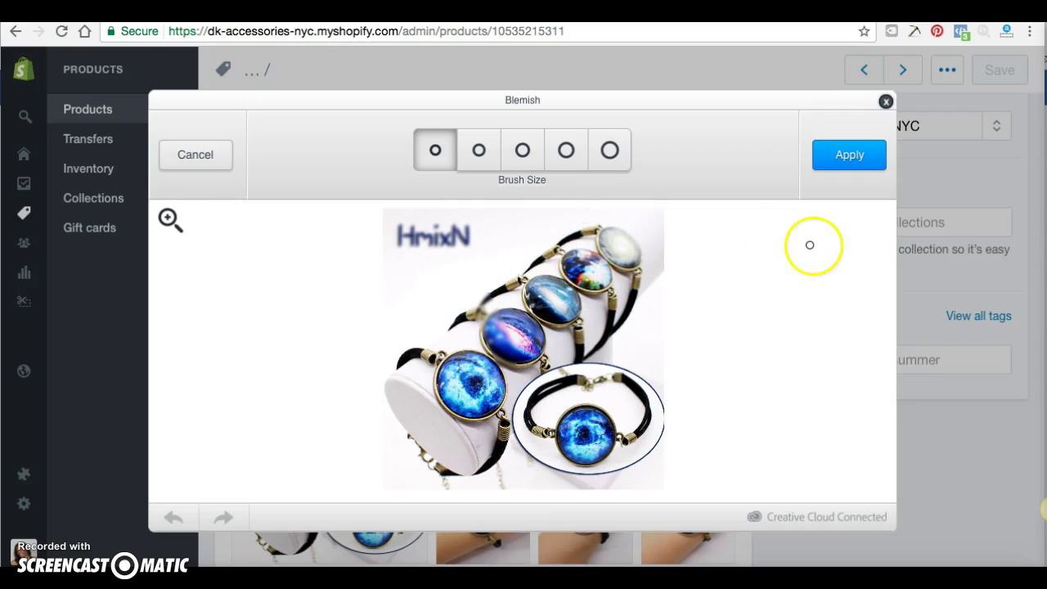
{"action": "left_click", "coordinate": [885, 101]}
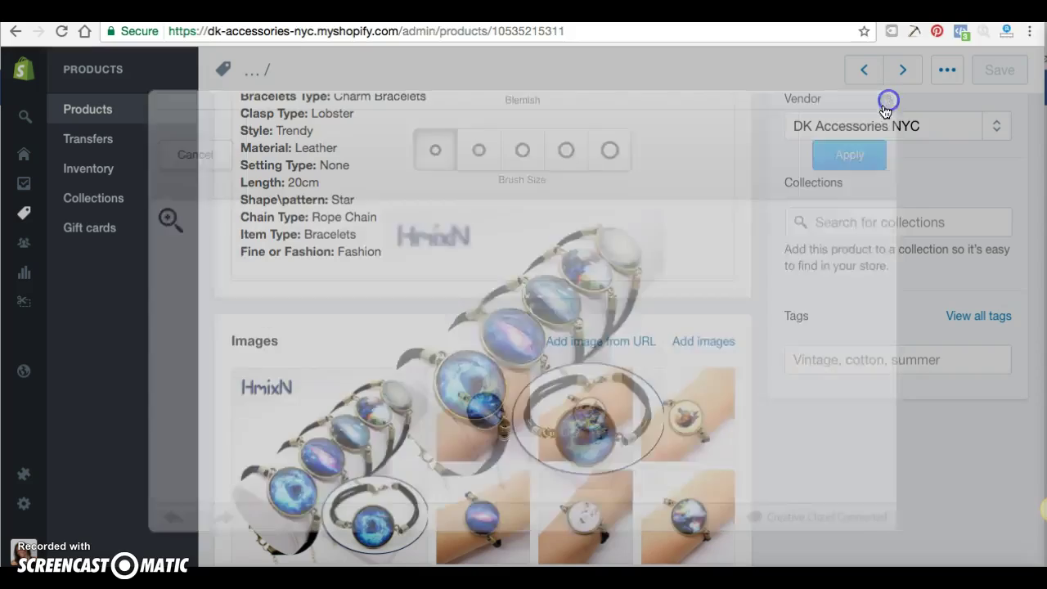
- Preview the bracelet's main image at full size and examine it from the logo down to its lower edge
{"action": "mouse_move", "coordinate": [381, 392]}
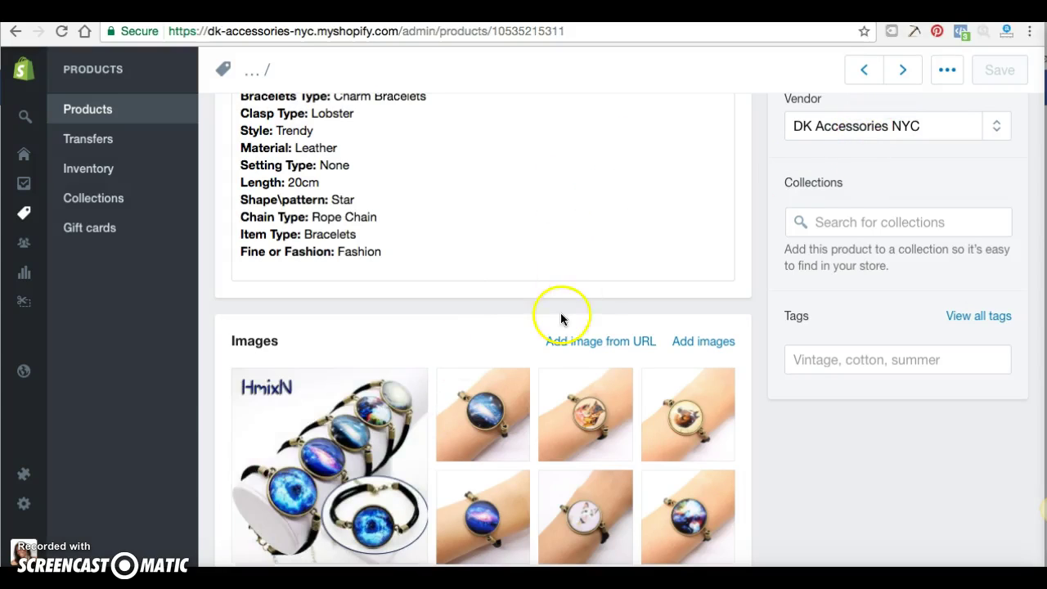
{"action": "left_click", "coordinate": [296, 551]}
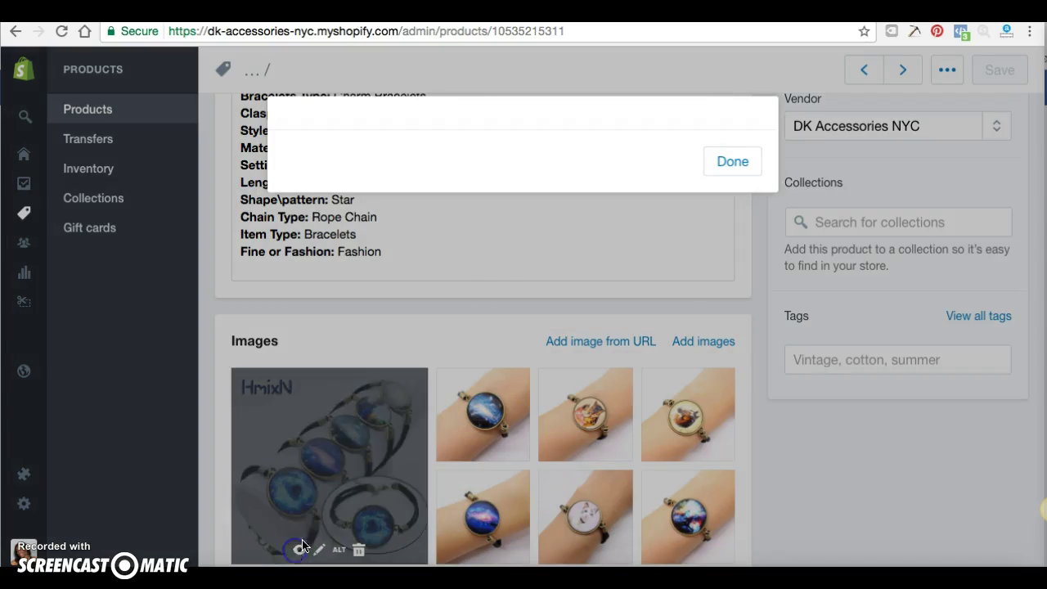
{"action": "scroll", "coordinate": [642, 302], "scroll_direction": "down", "scroll_amount": 2}
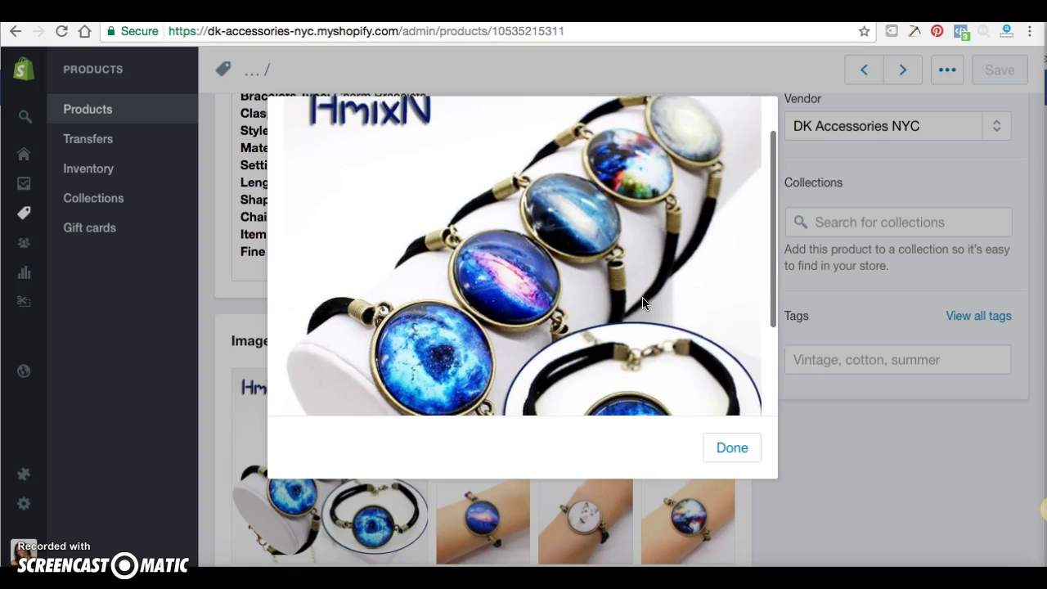
{"action": "scroll", "coordinate": [642, 303], "scroll_direction": "down", "scroll_amount": 2}
{"action": "scroll", "coordinate": [642, 297], "scroll_direction": "down", "scroll_amount": 2}
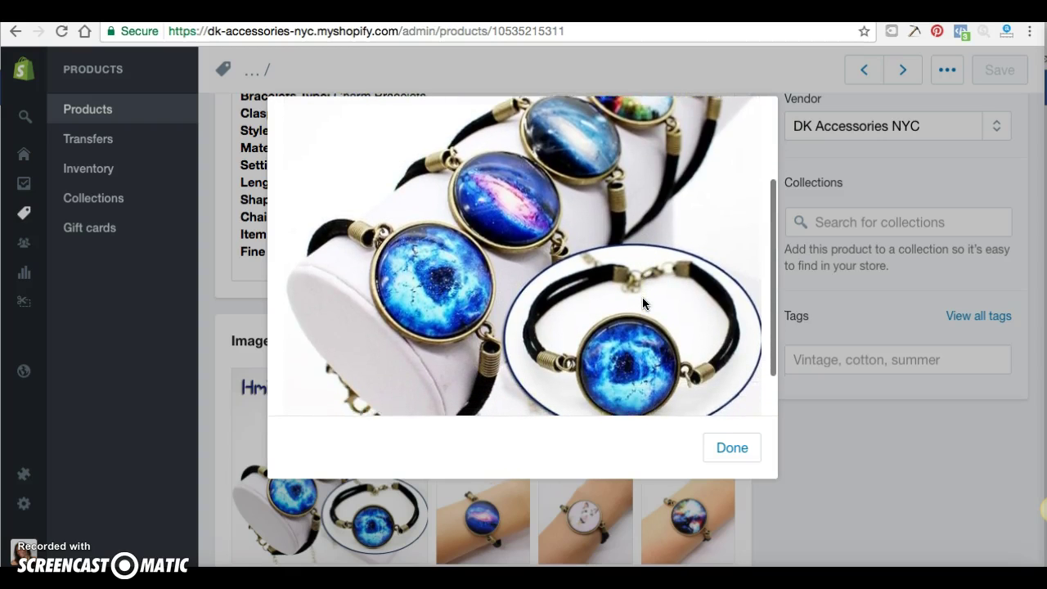
{"action": "scroll", "coordinate": [642, 302], "scroll_direction": "down", "scroll_amount": 1}
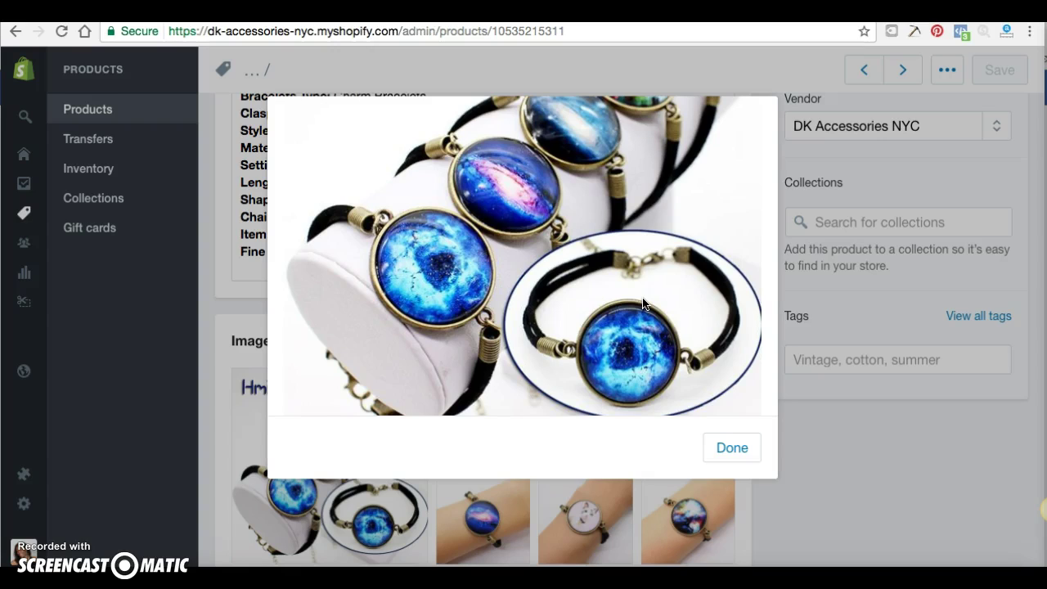
{"action": "scroll", "coordinate": [642, 302], "scroll_direction": "down", "scroll_amount": 1}
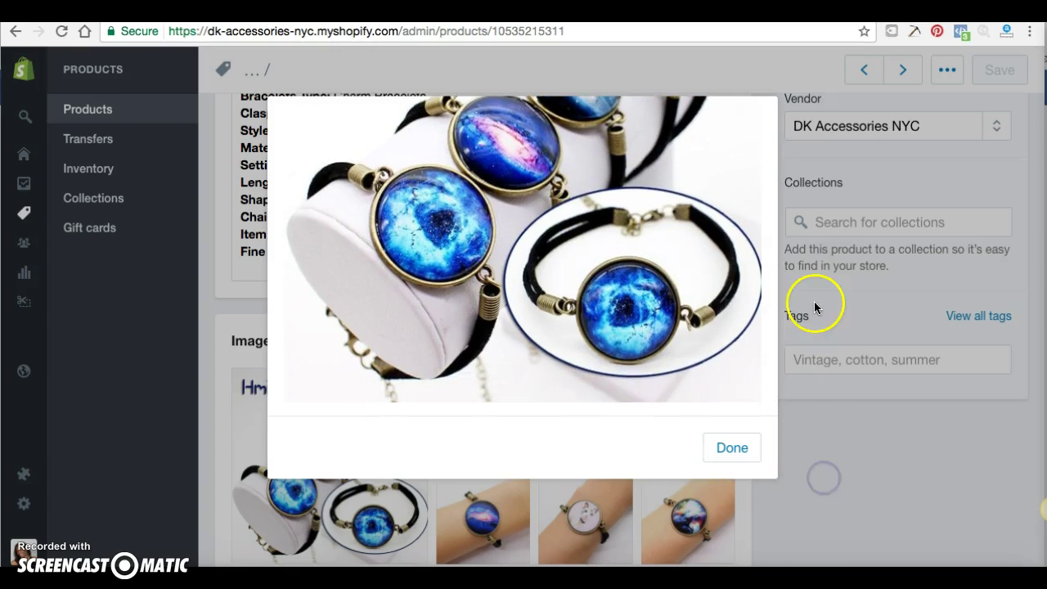